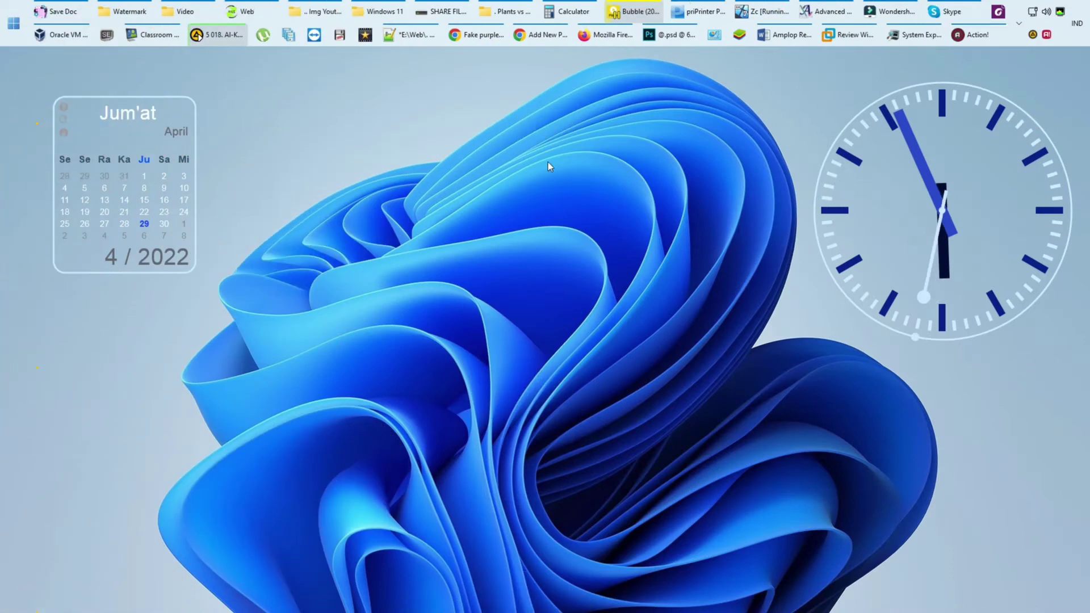
Switch to VMware Workstation and attach G:\Morphs_WIn10x64_Pro_1682.iso to the CD/DVD drive of the Review Windows System GPT virtual machine
left_click(575, 211)
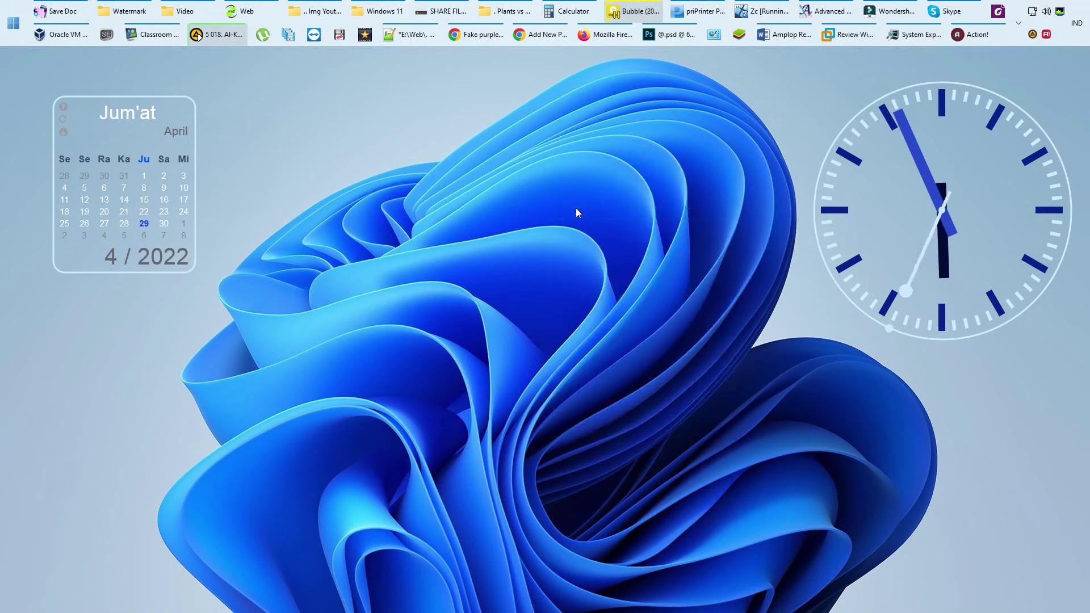
left_click(833, 34)
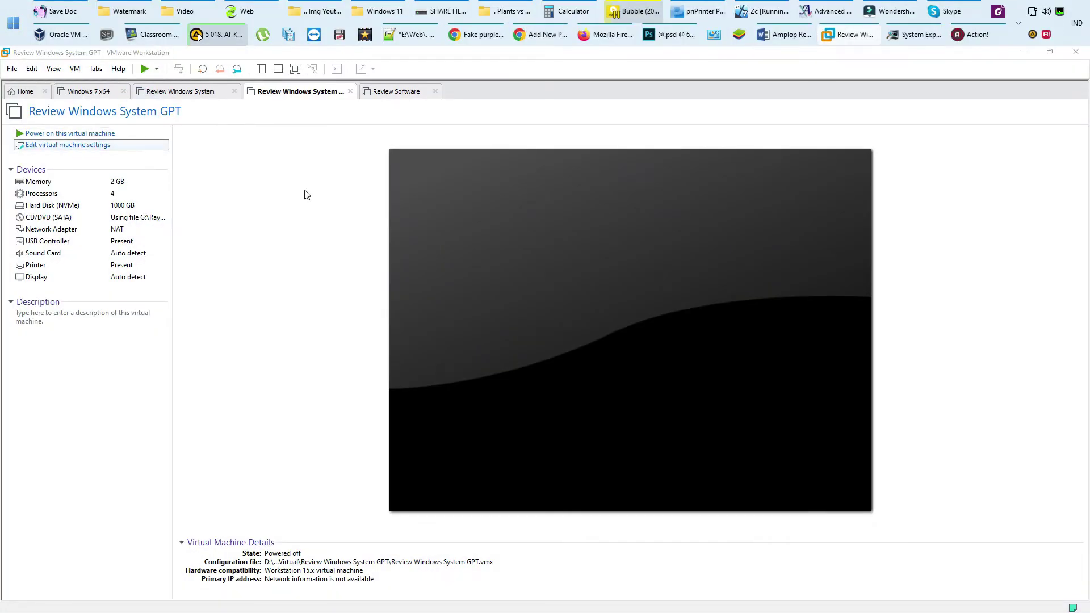
left_click(466, 220)
left_click(703, 270)
double_click(733, 290)
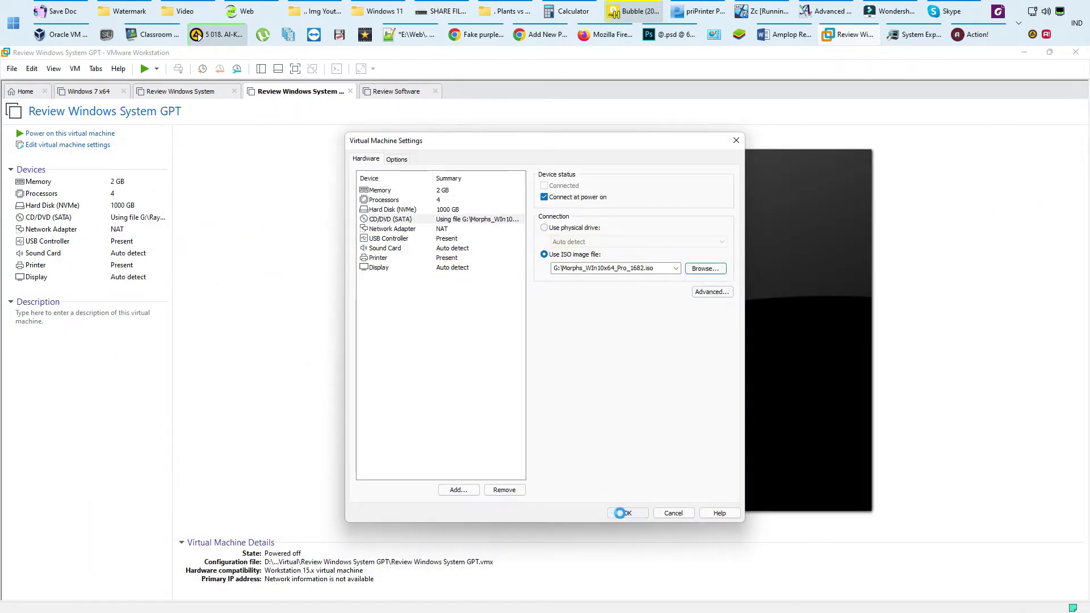
left_click(621, 513)
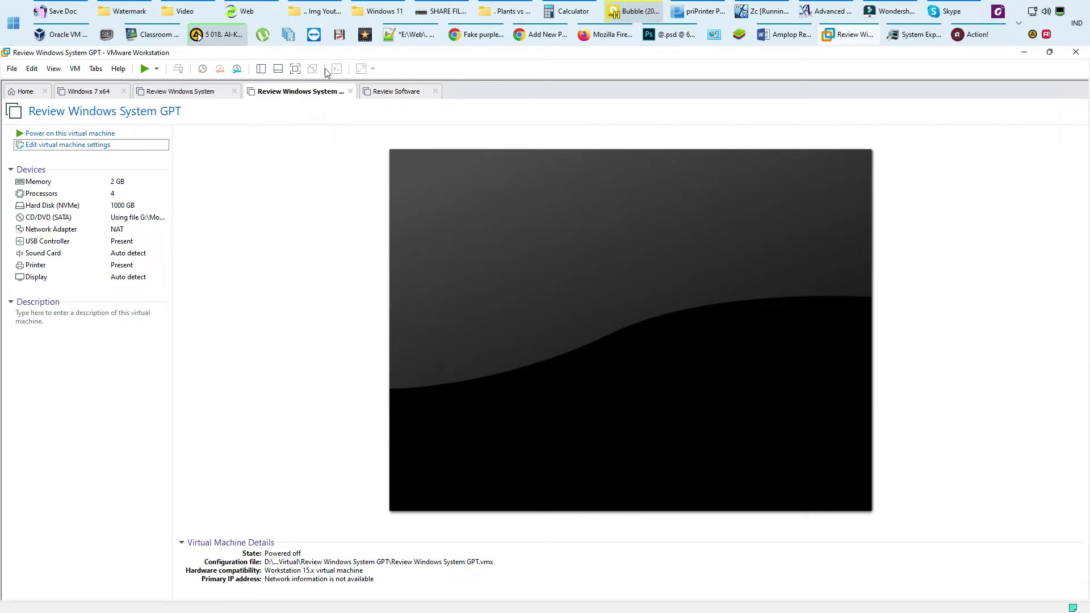
Boot the virtual machine in full screen and choose Phoenix LiteOS 10 IoT LTSC Plus (19044.1682) without LZX Compress for installation
left_click(295, 69)
left_click(97, 35)
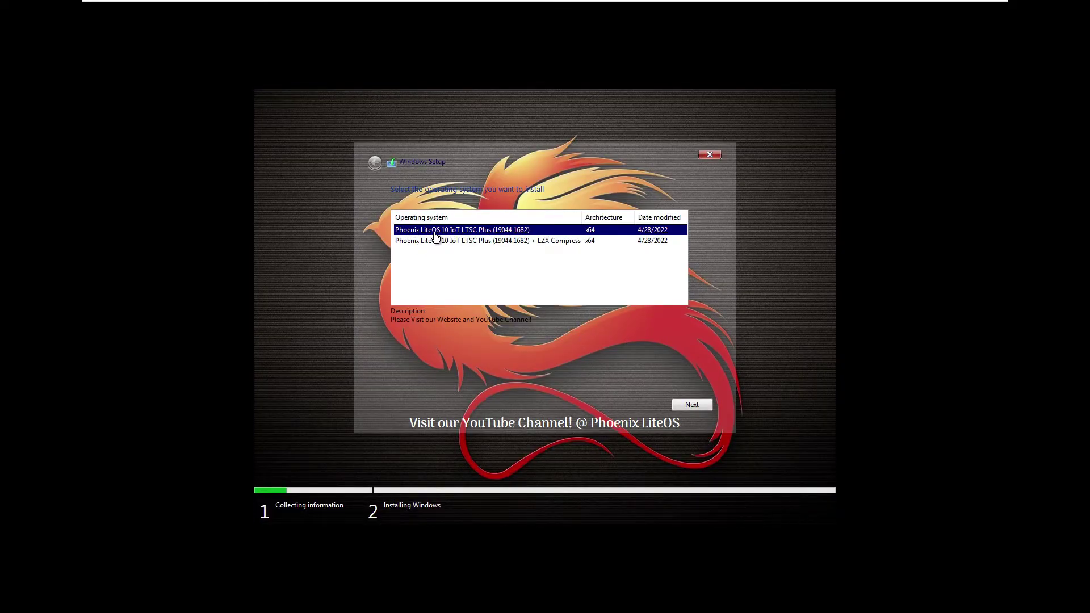
left_click(456, 243)
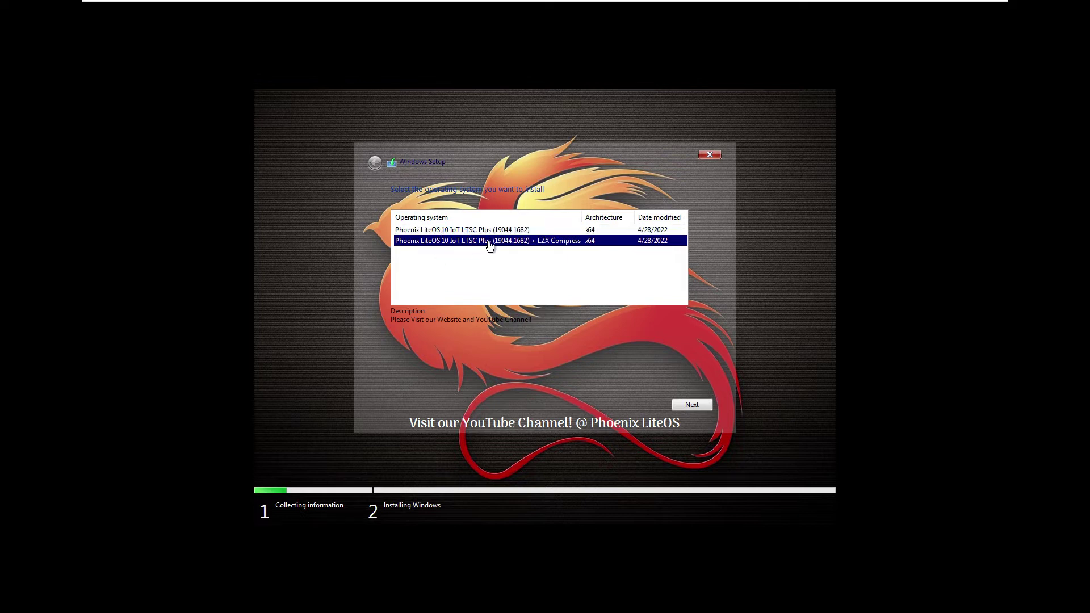
left_click(544, 230)
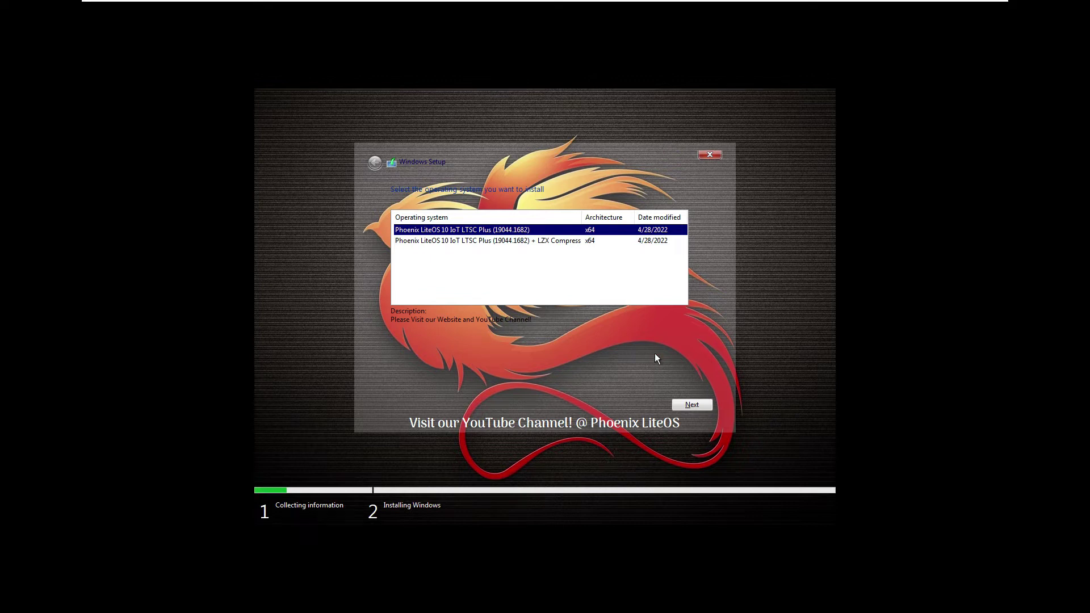
left_click(692, 404)
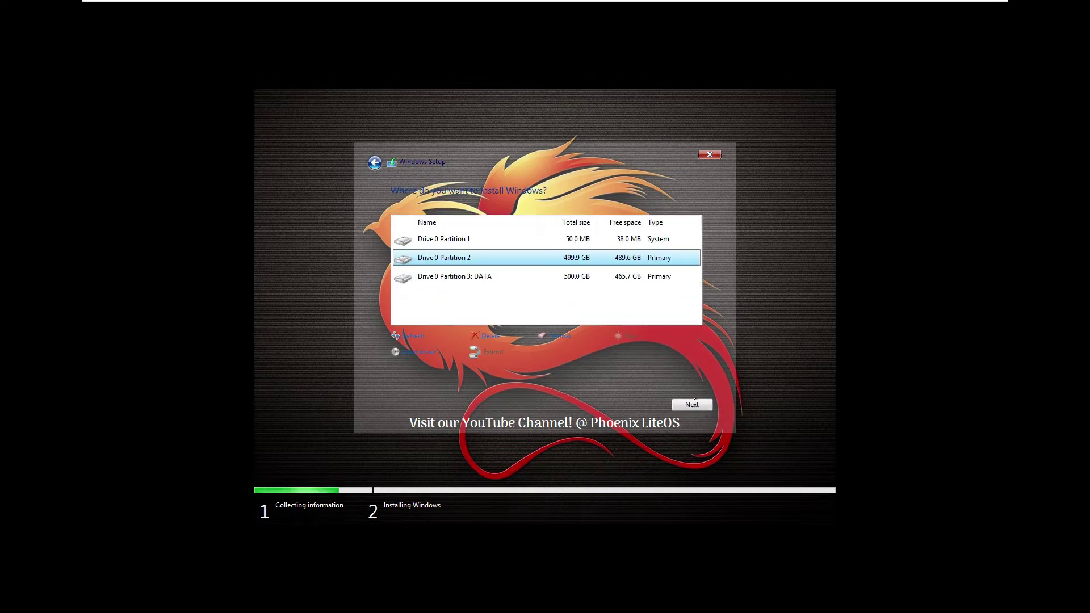
Format Drive 0 Partition 2 and Partition 1, and start installing Windows on Partition 2
left_click(556, 336)
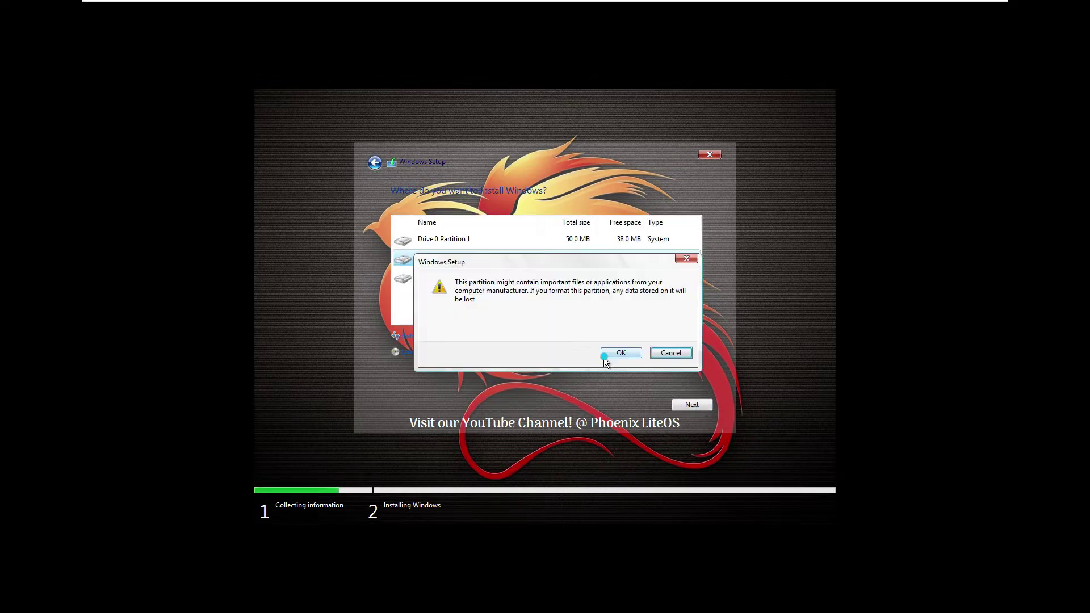
left_click(604, 357)
left_click(567, 243)
left_click(566, 336)
left_click(631, 357)
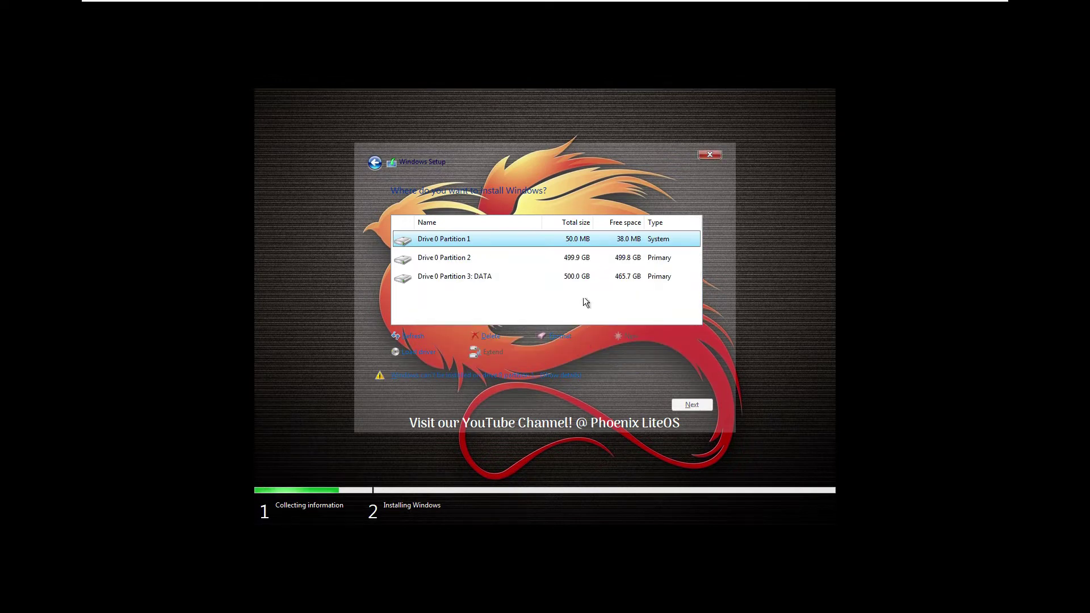
left_click(582, 258)
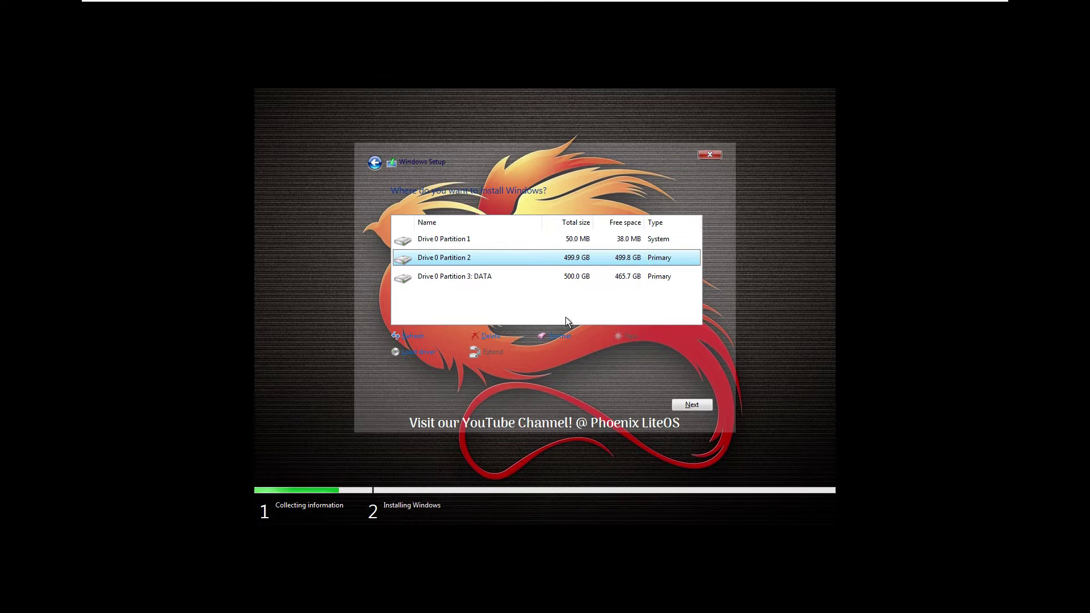
left_click(681, 403)
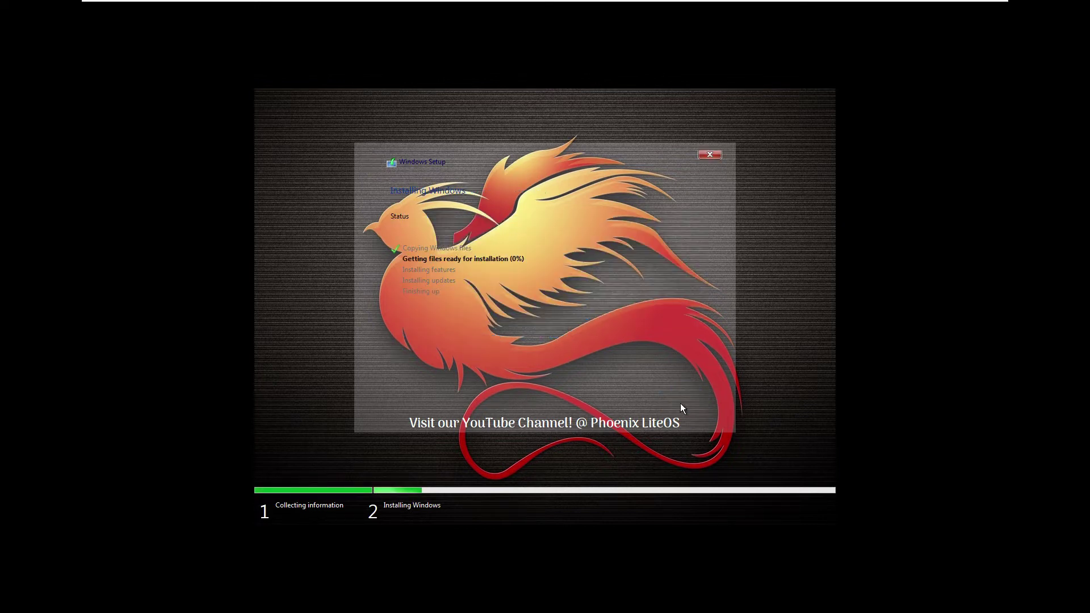
Refresh the new desktop and check the Personalization background page in the maximized Windows Settings
right_click(563, 165)
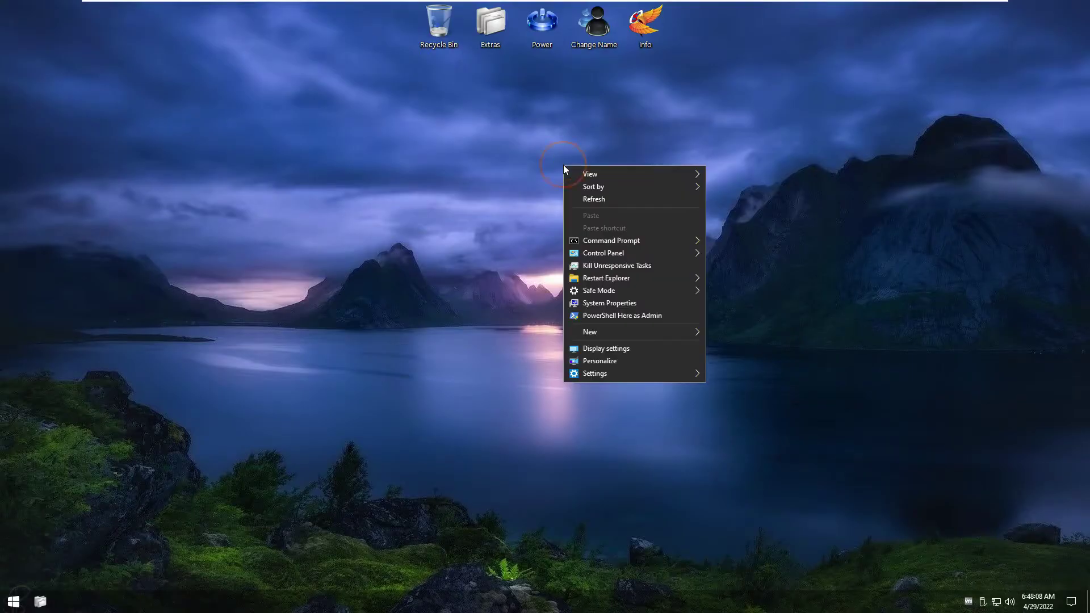
left_click(589, 200)
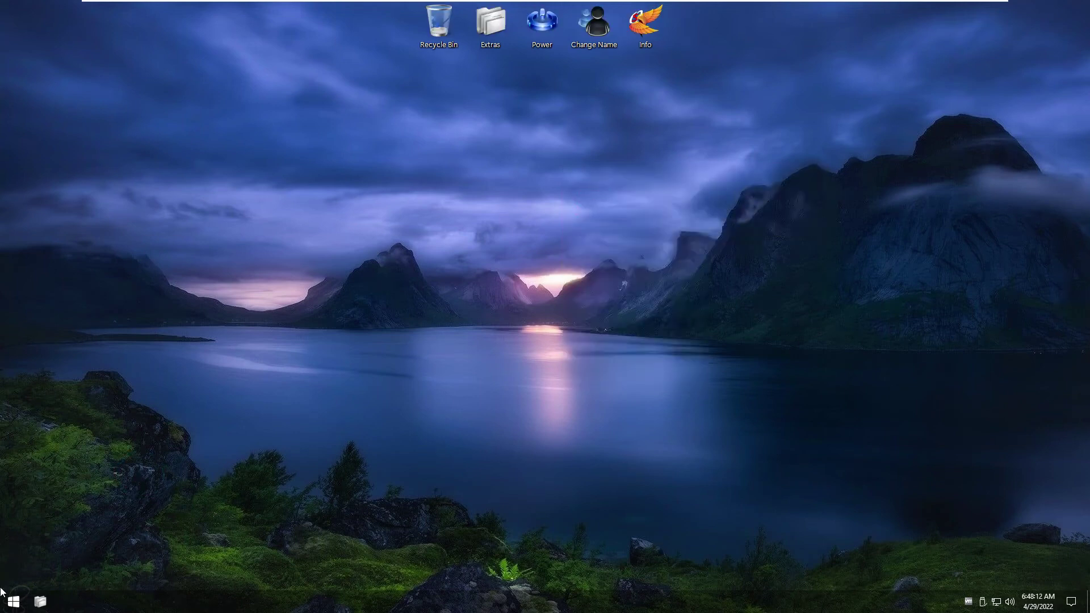
left_click(13, 602)
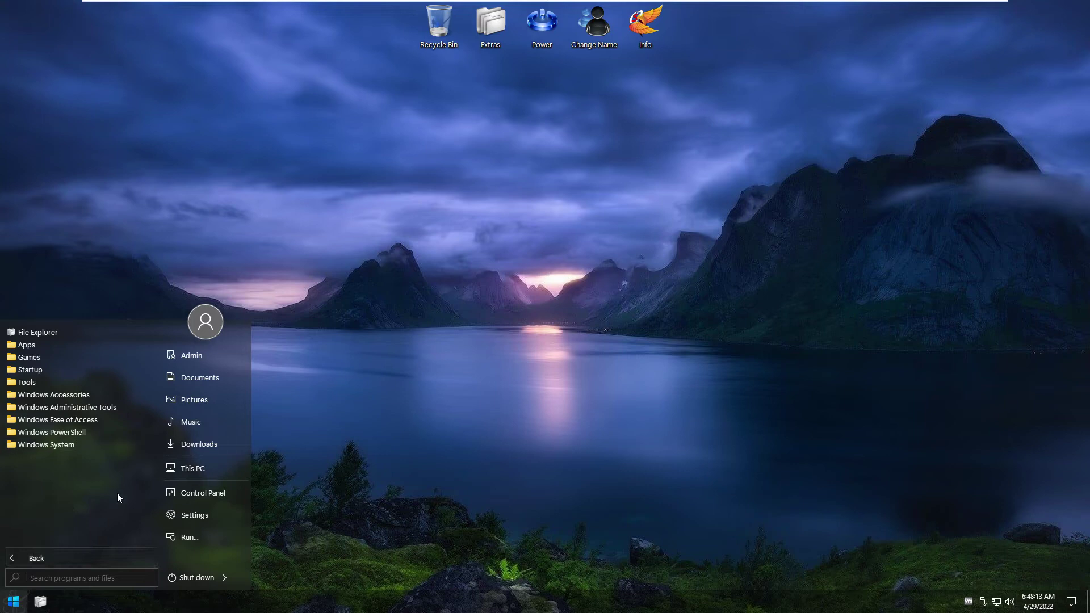
left_click(195, 515)
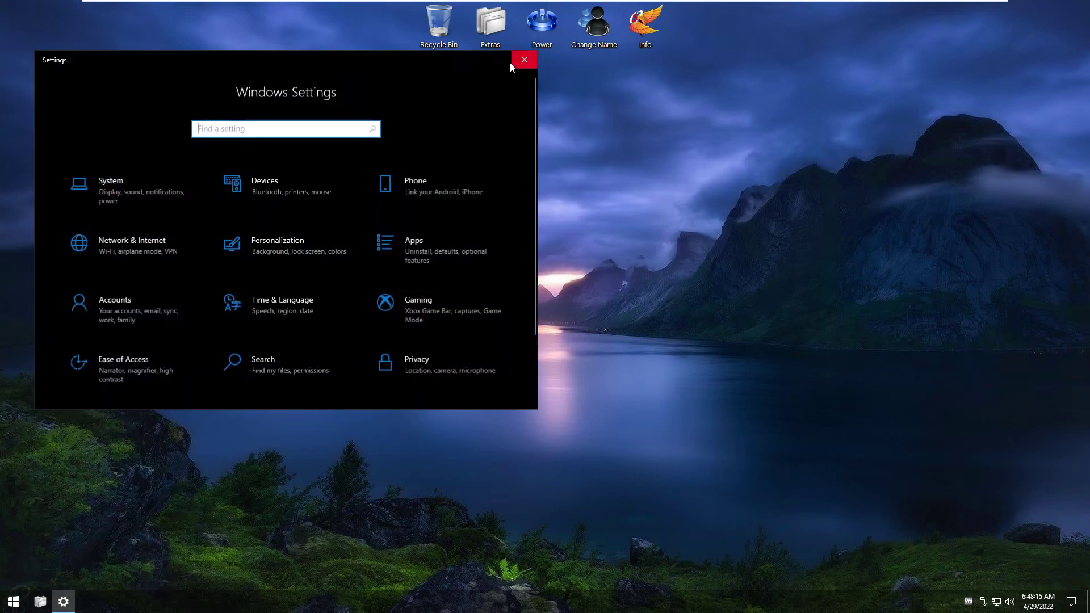
left_click(498, 59)
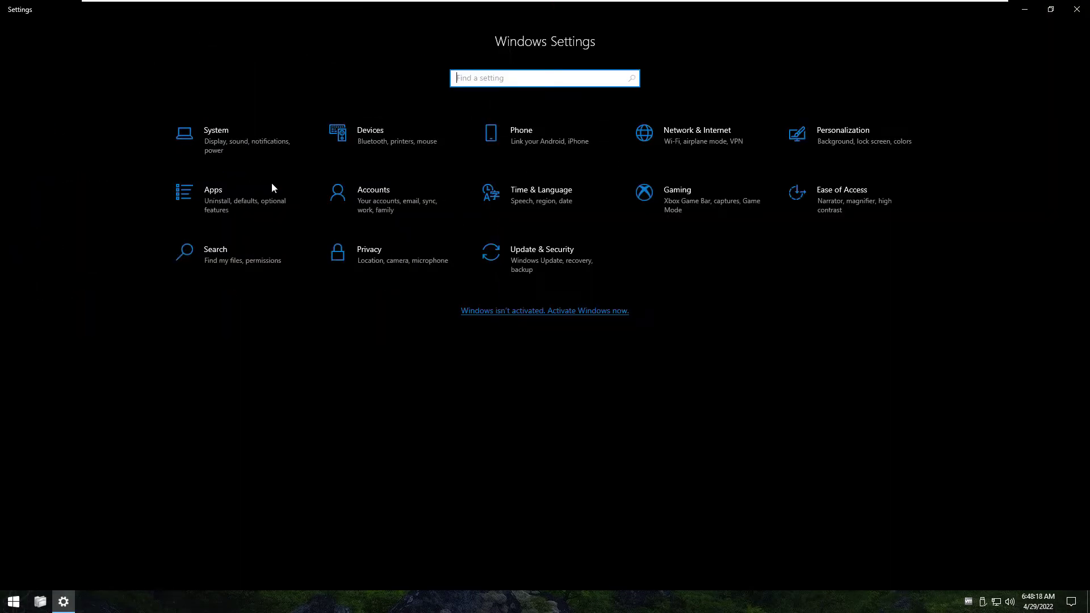
left_click(862, 142)
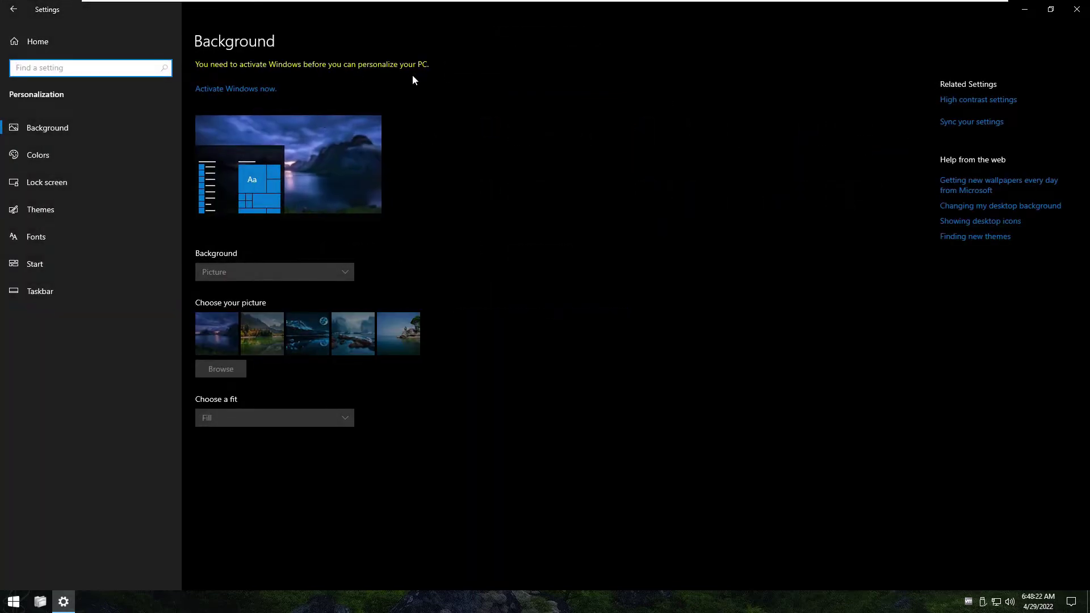
left_click(1023, 10)
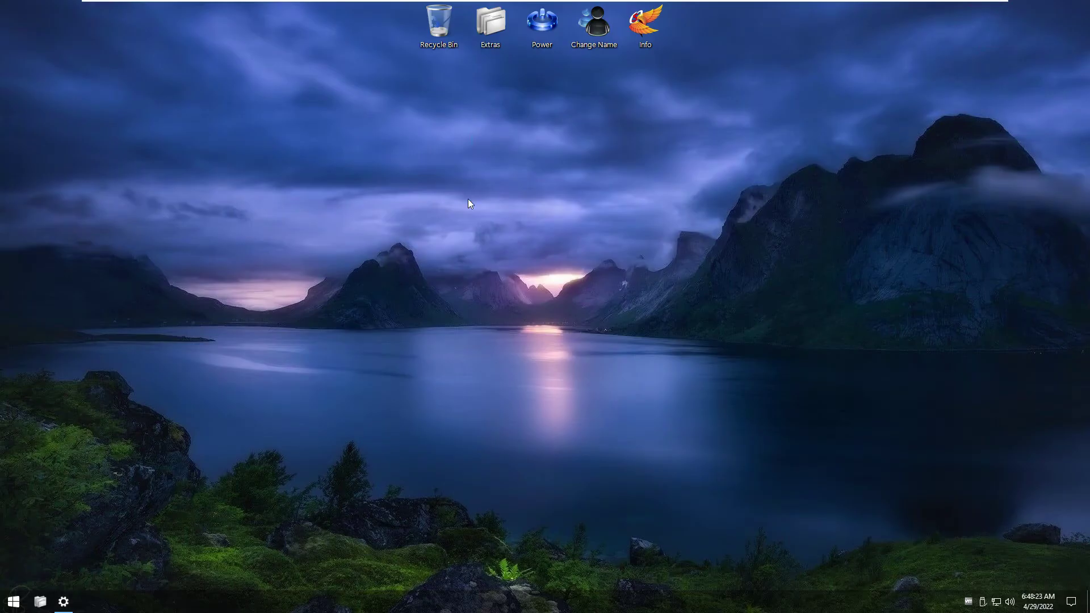
Run winactivate.cmd from the winactivate folder in Downloads, finish the script and minimize the folder window
double_click(509, 19)
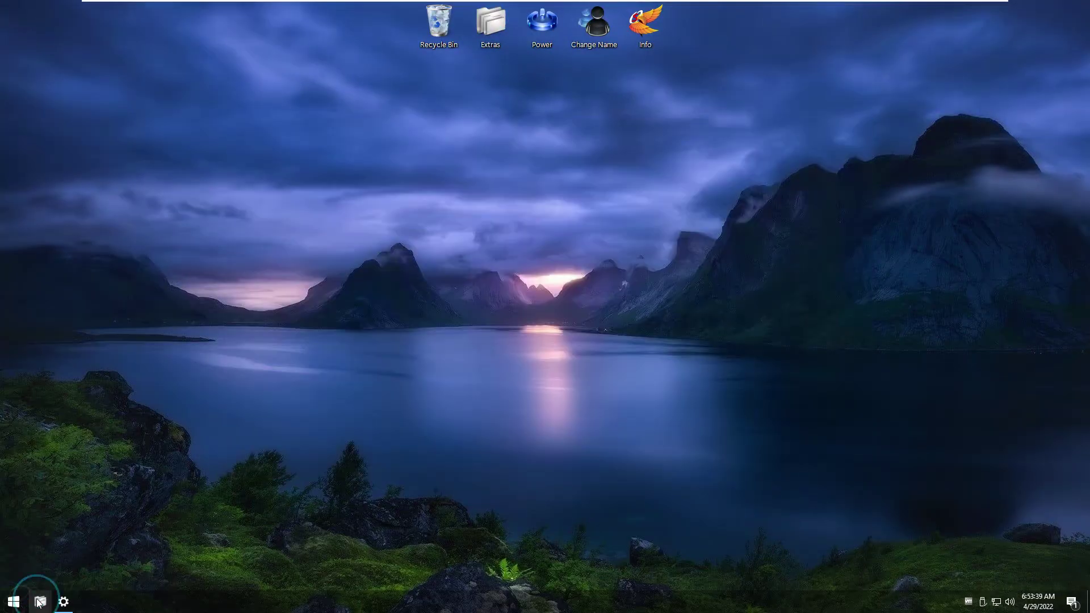
left_click(39, 601)
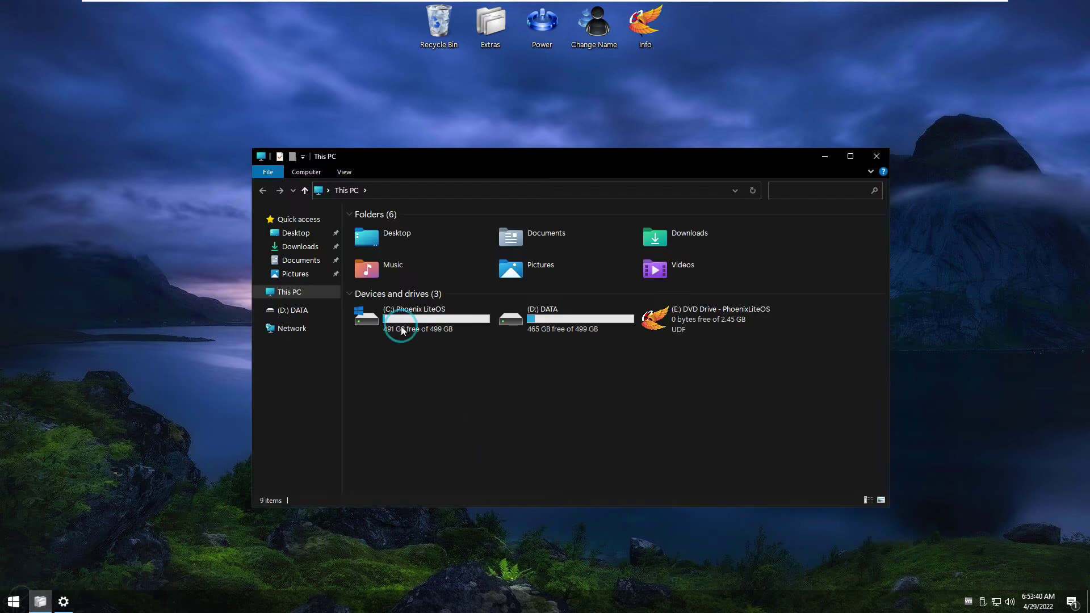
left_click(307, 246)
double_click(409, 237)
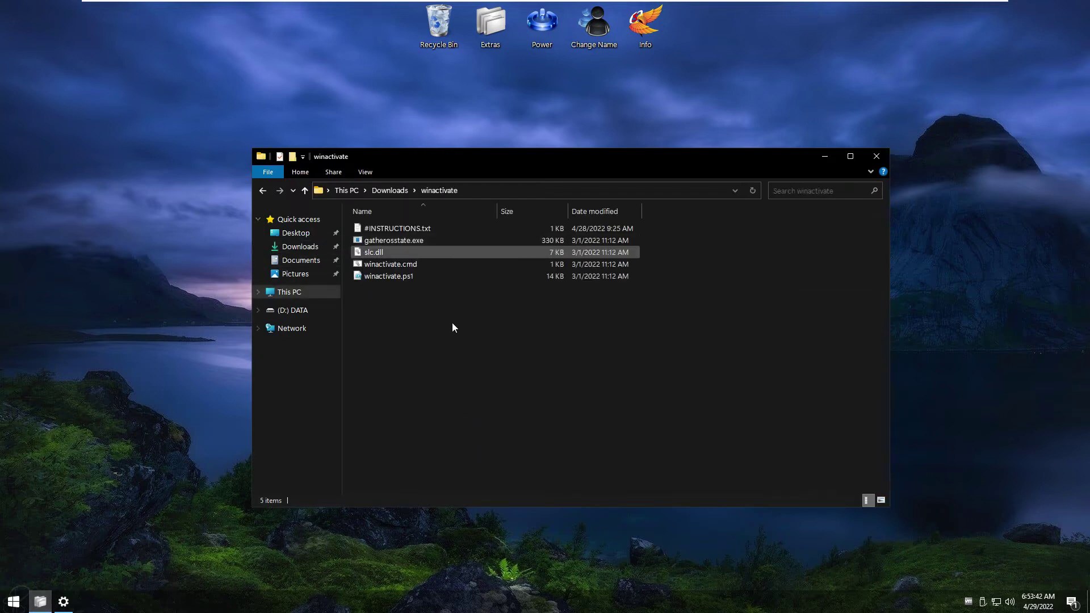
key("ctrl+shift+2")
double_click(641, 241)
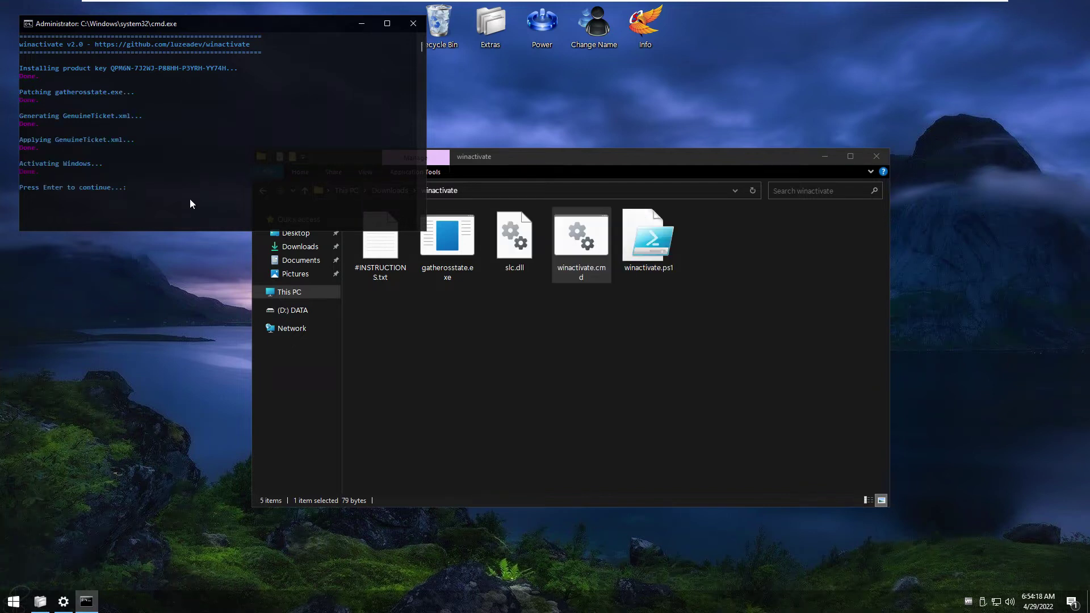
key("Return")
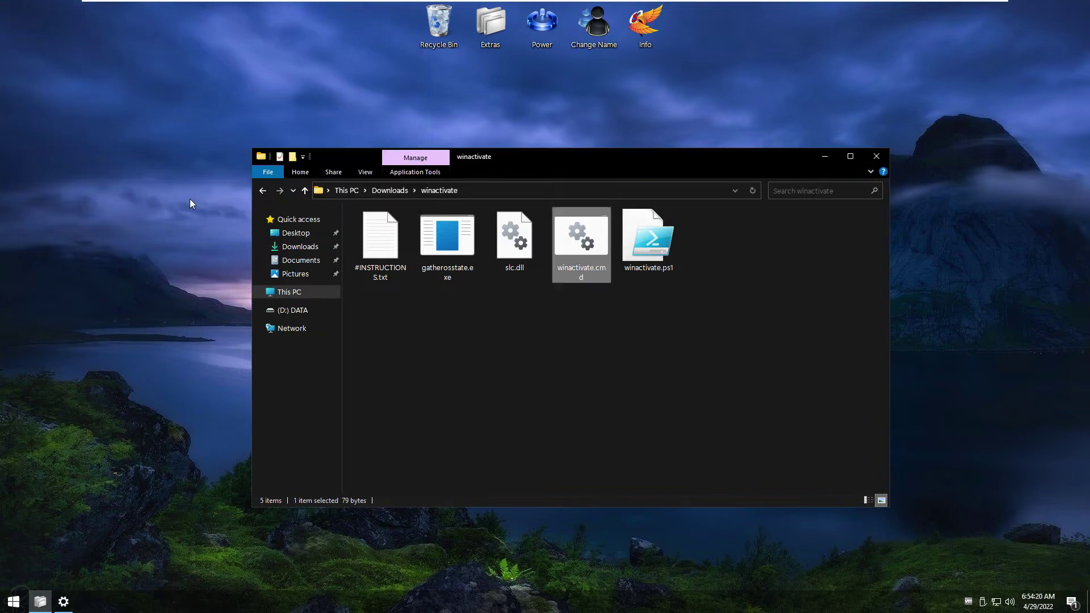
left_click(824, 156)
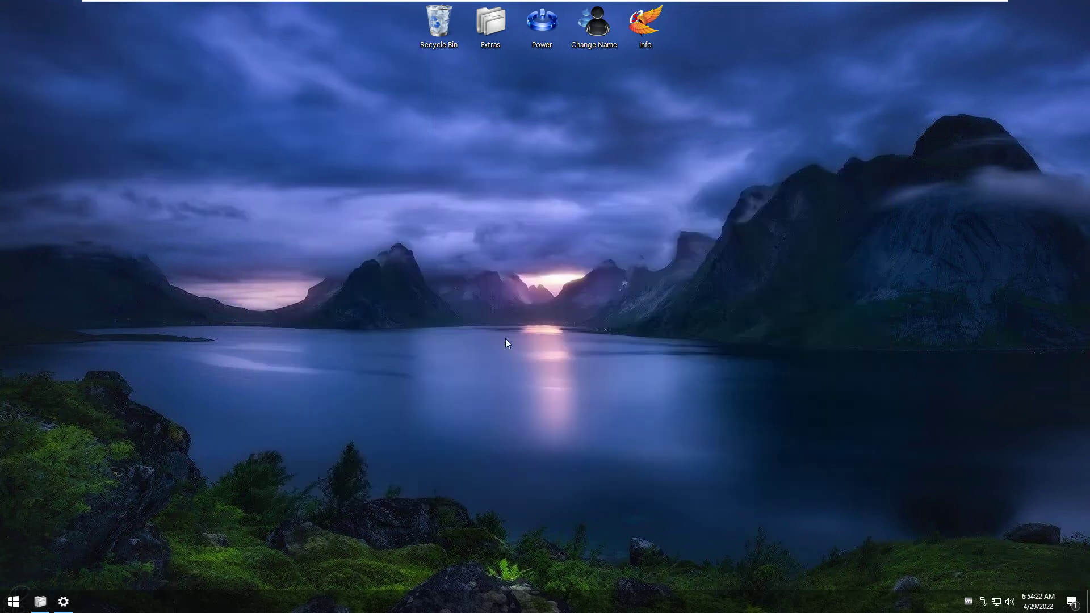
Reload the Personalization settings and apply the Light Glass theme
left_click(64, 601)
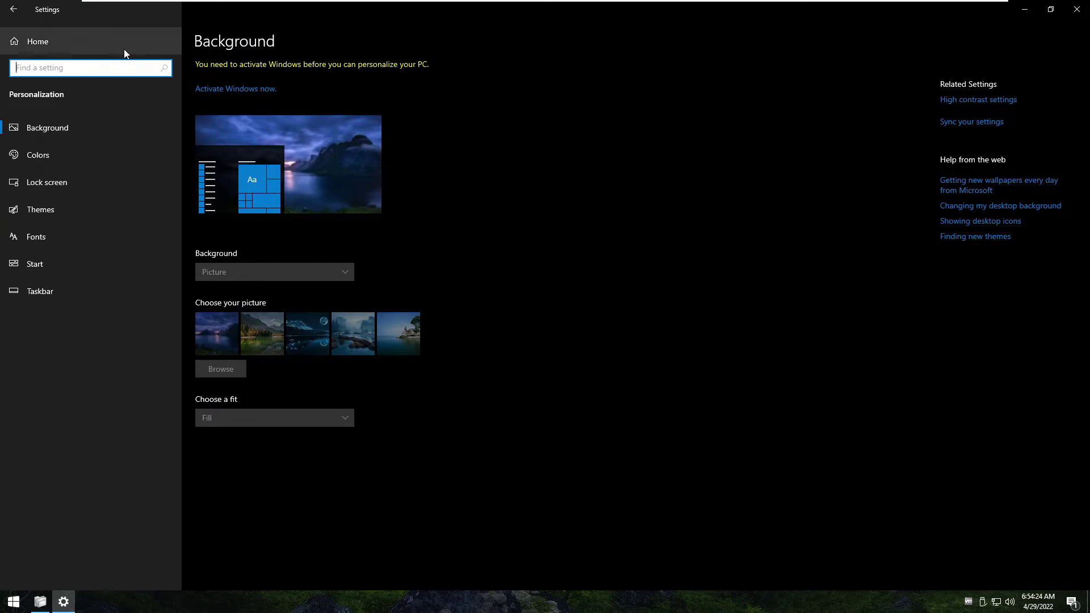
left_click(71, 44)
left_click(812, 134)
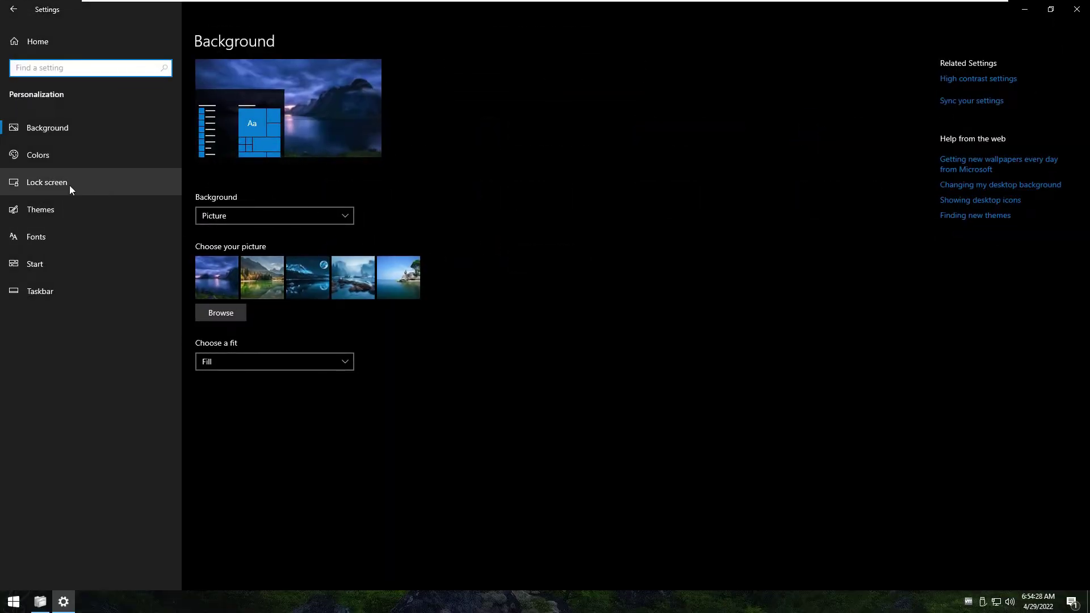
left_click(62, 208)
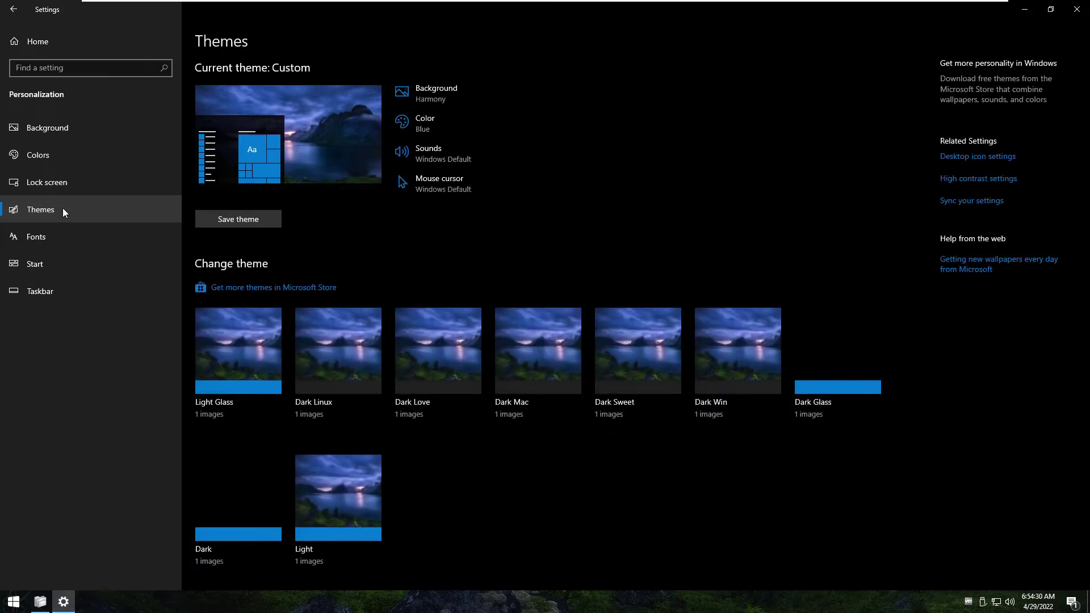
left_click(258, 344)
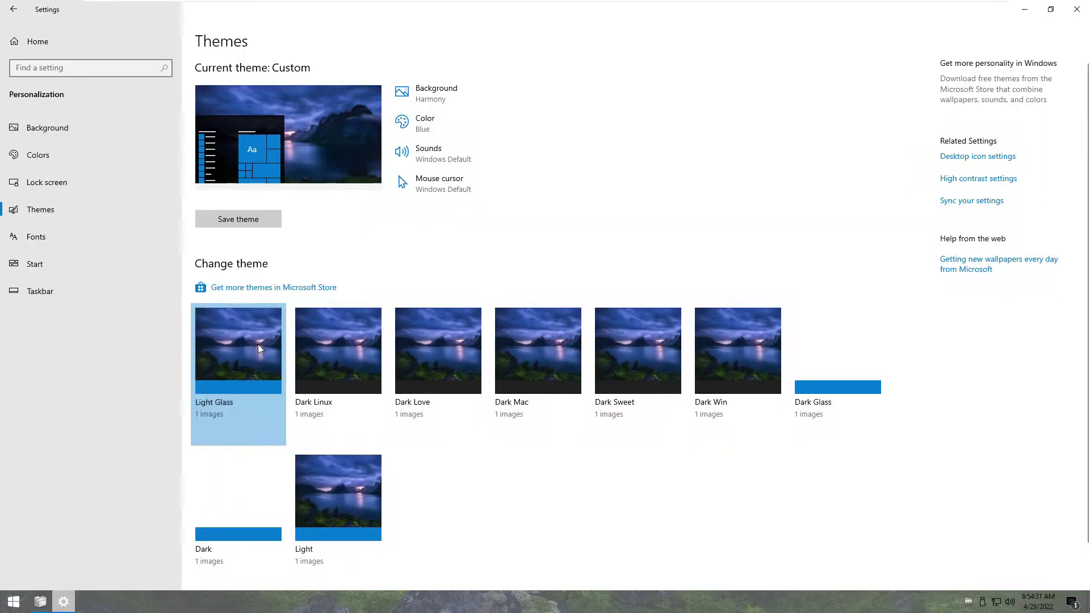
Review the device details and the Windows edition on the System settings' About page
left_click(37, 40)
left_click(209, 140)
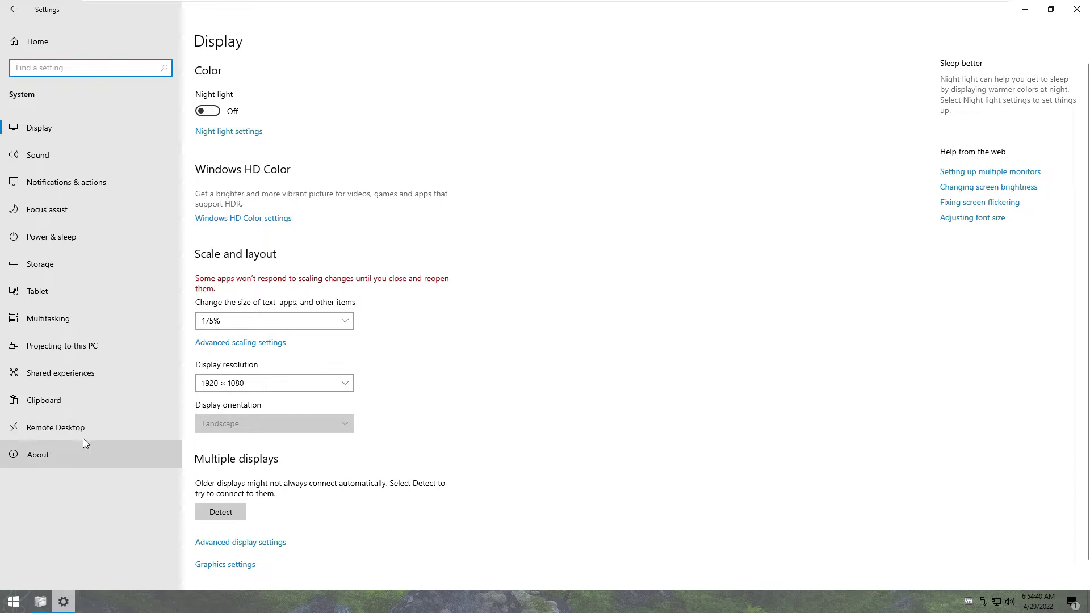
left_click(29, 453)
scroll(343, 446, "down", 1)
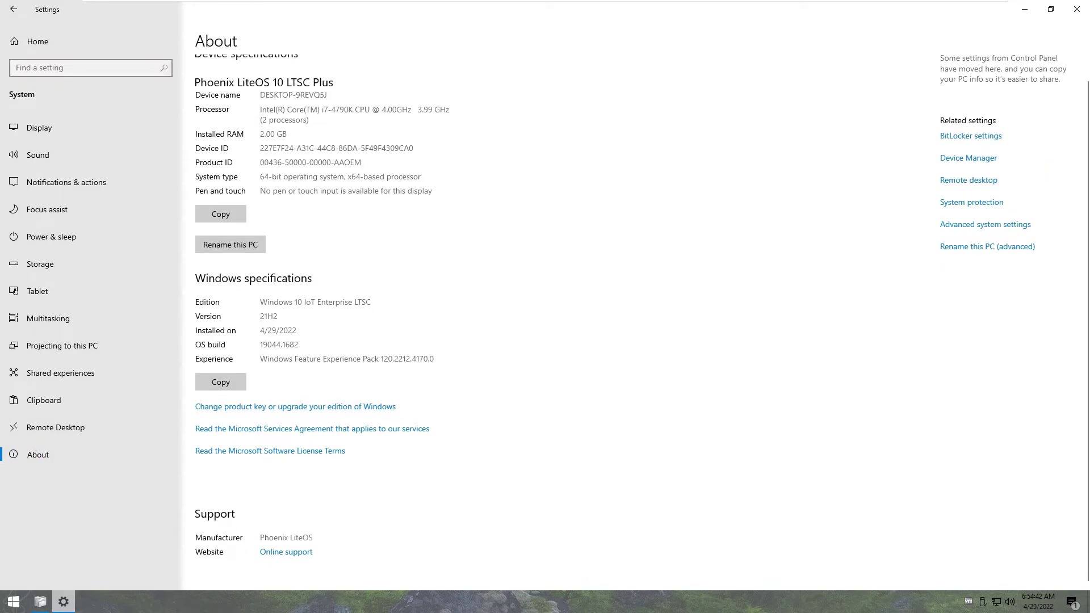
left_click_drag(288, 302, 371, 302)
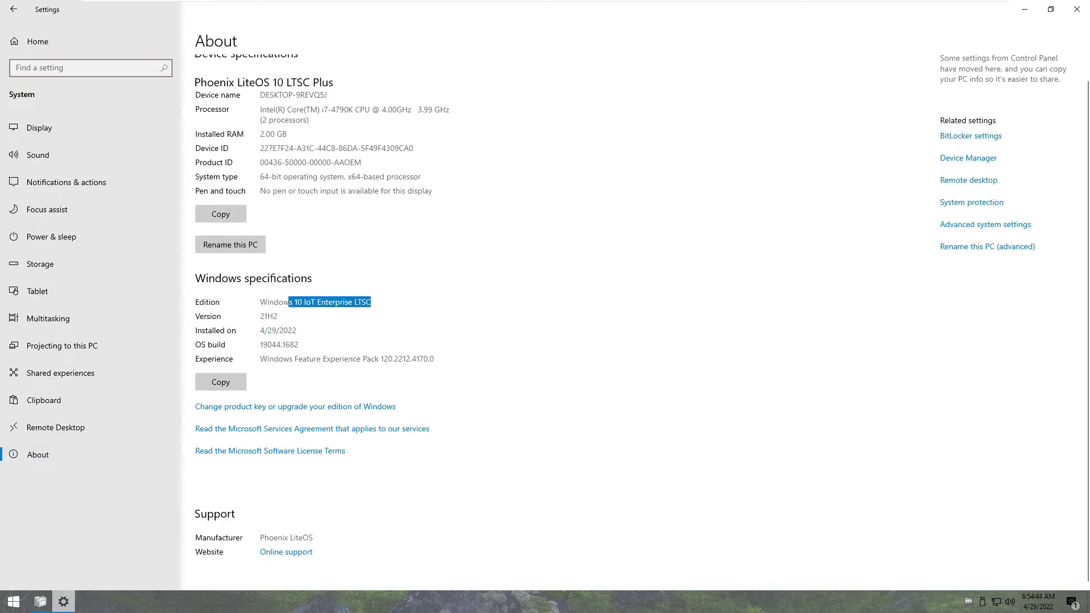
View the Bluetooth & other devices page and the Phone page in Windows Settings
left_click(51, 42)
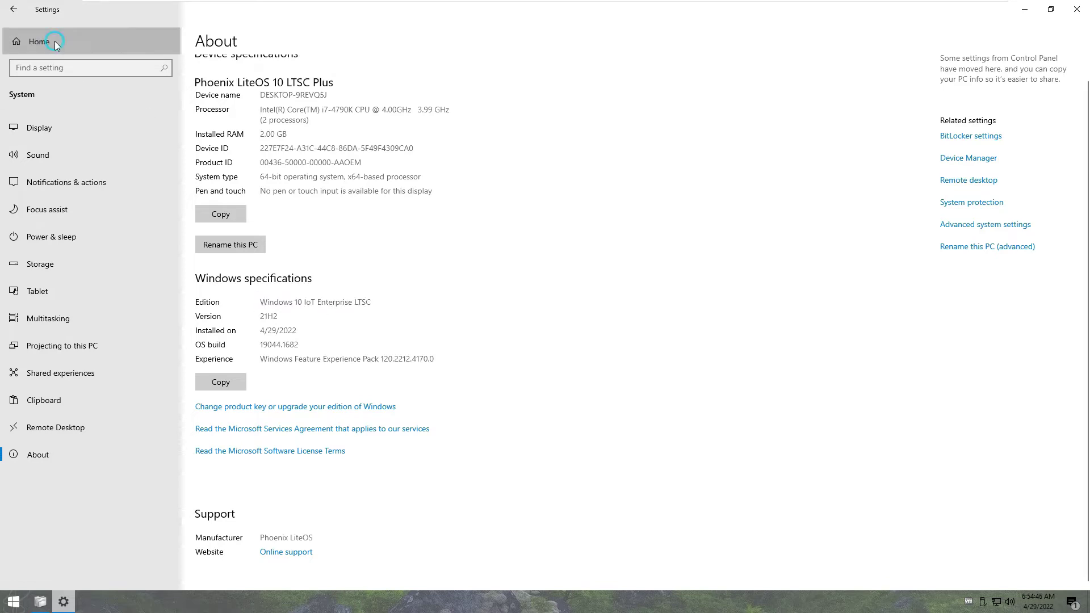
left_click(372, 138)
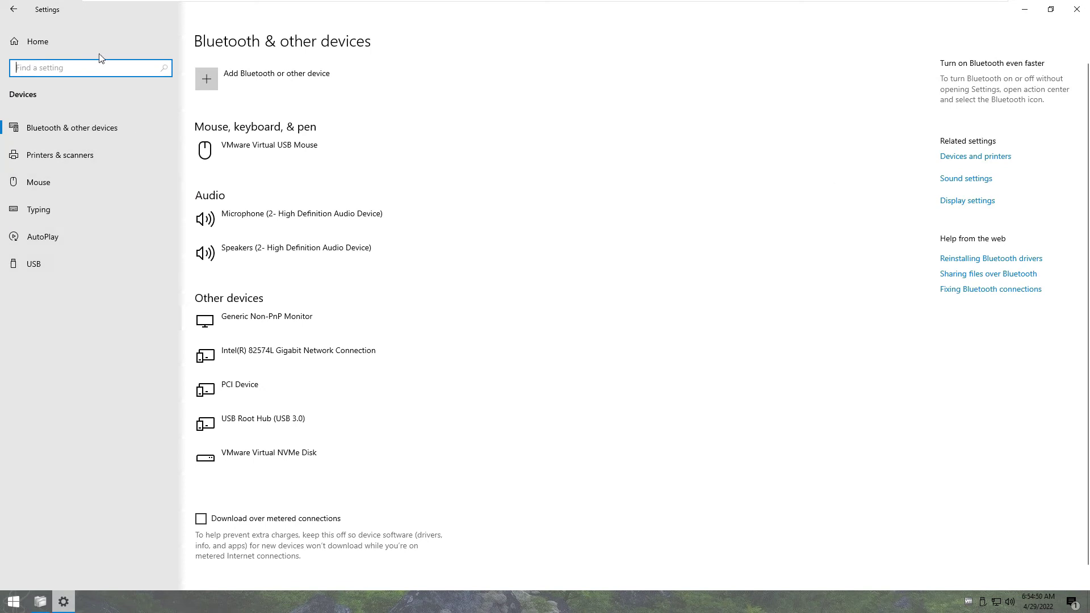
left_click(63, 32)
left_click(506, 129)
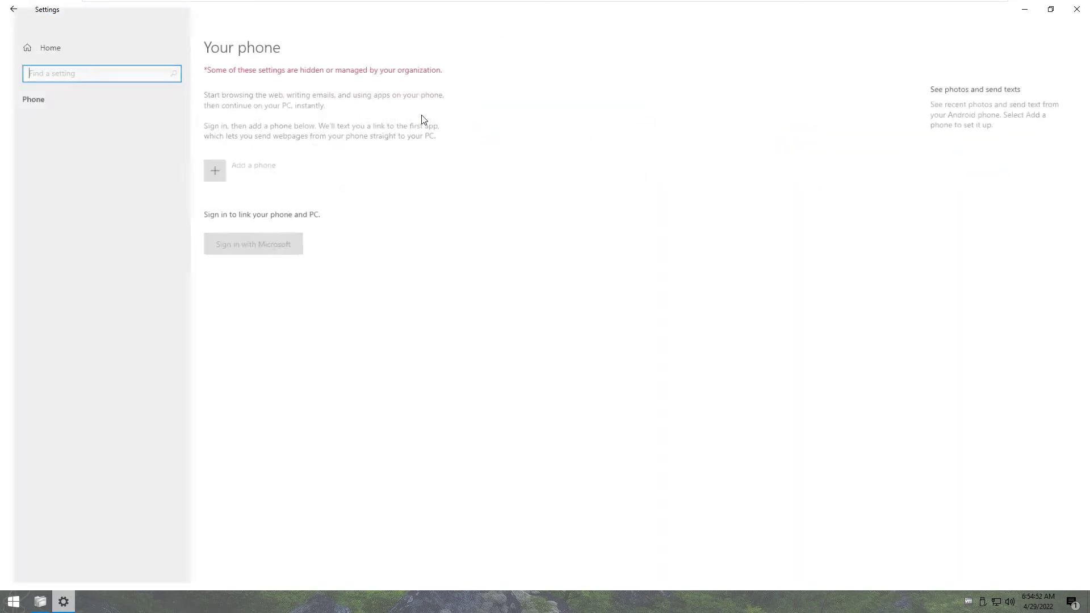
View the Network & Internet Status page in Windows Settings
left_click(59, 41)
left_click(713, 134)
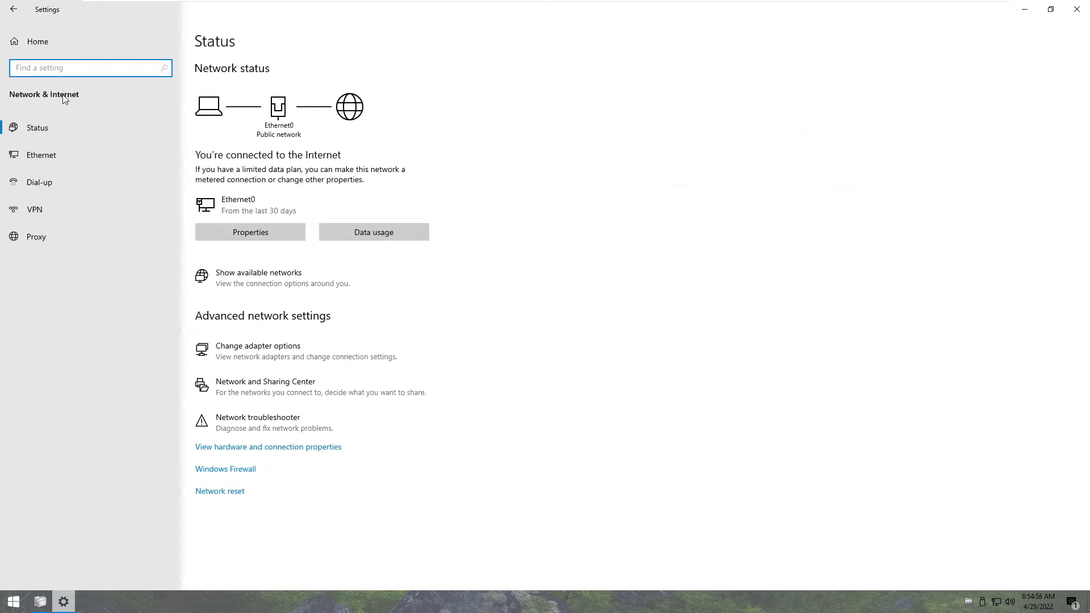
View the Themes page and the Background page of the Personalization settings
left_click(55, 46)
left_click(813, 145)
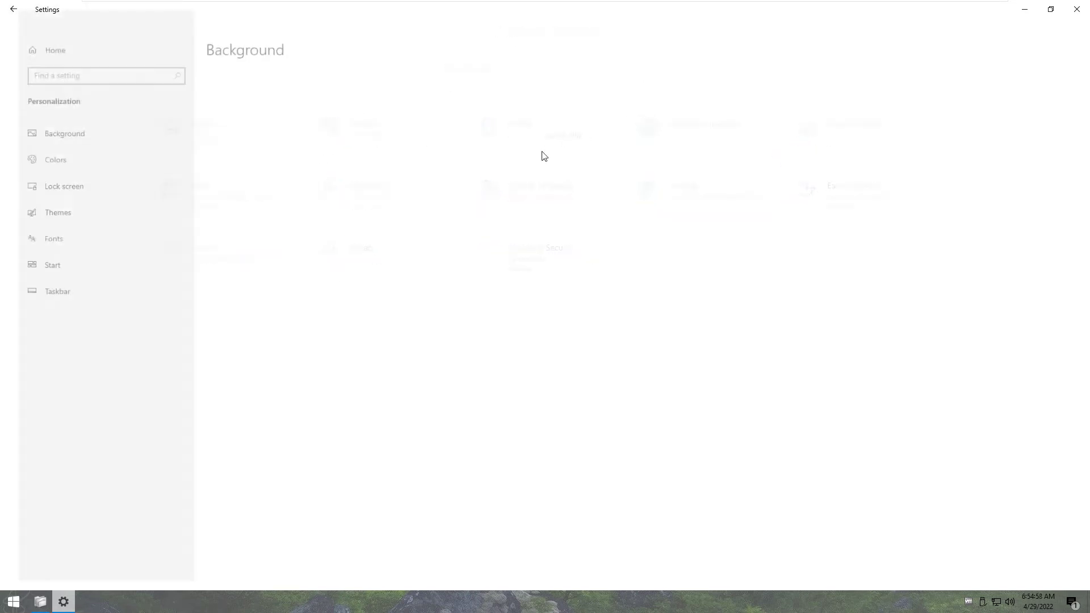
left_click(76, 216)
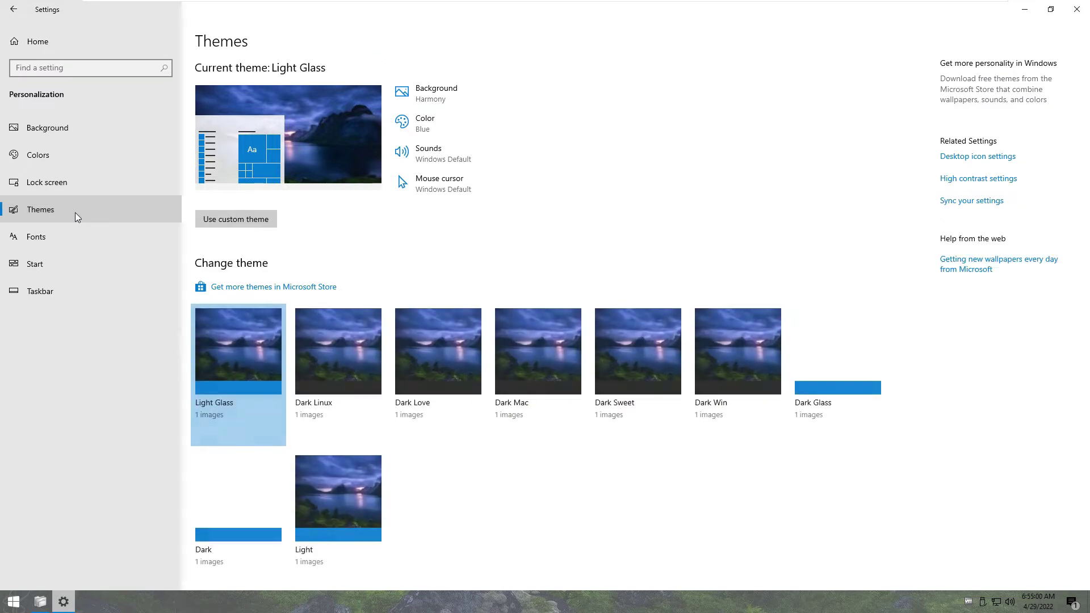
left_click(61, 126)
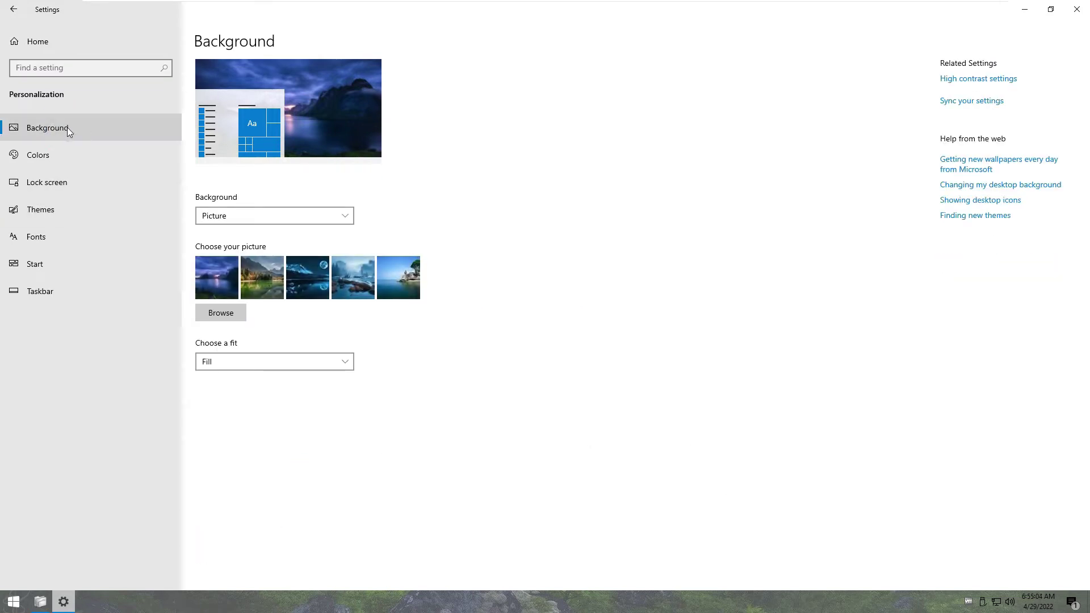
Review the installed programs under Apps & features and the startup apps in the Apps settings
left_click(52, 53)
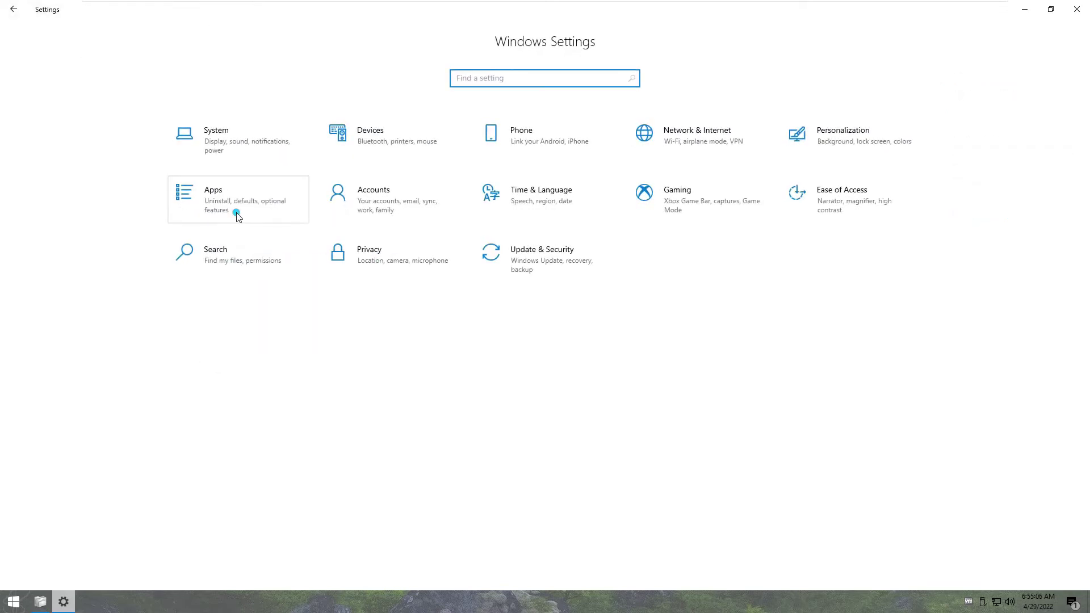
left_click(236, 212)
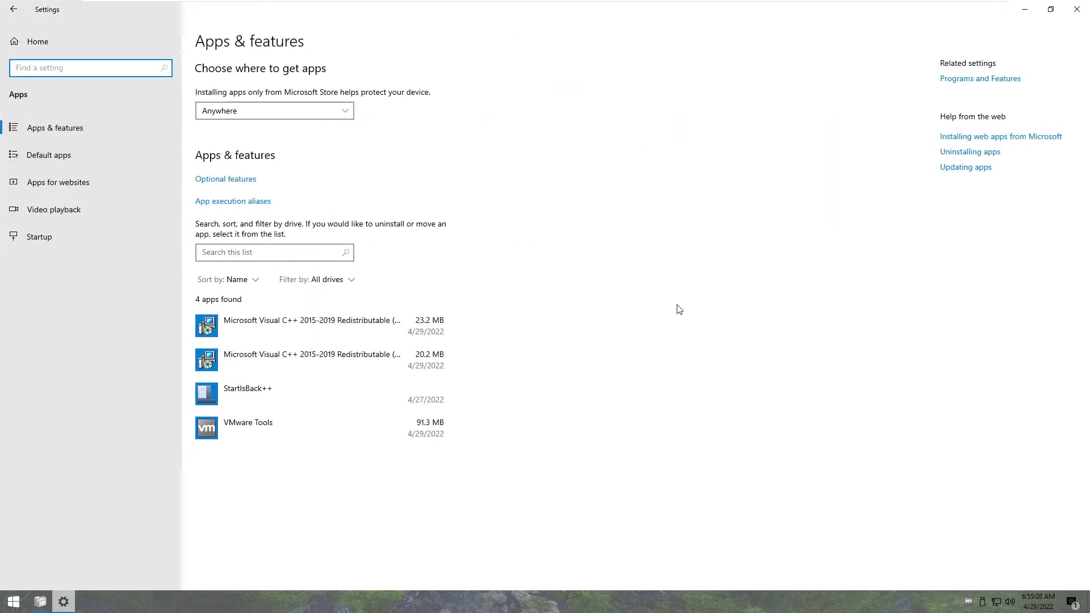
left_click(47, 241)
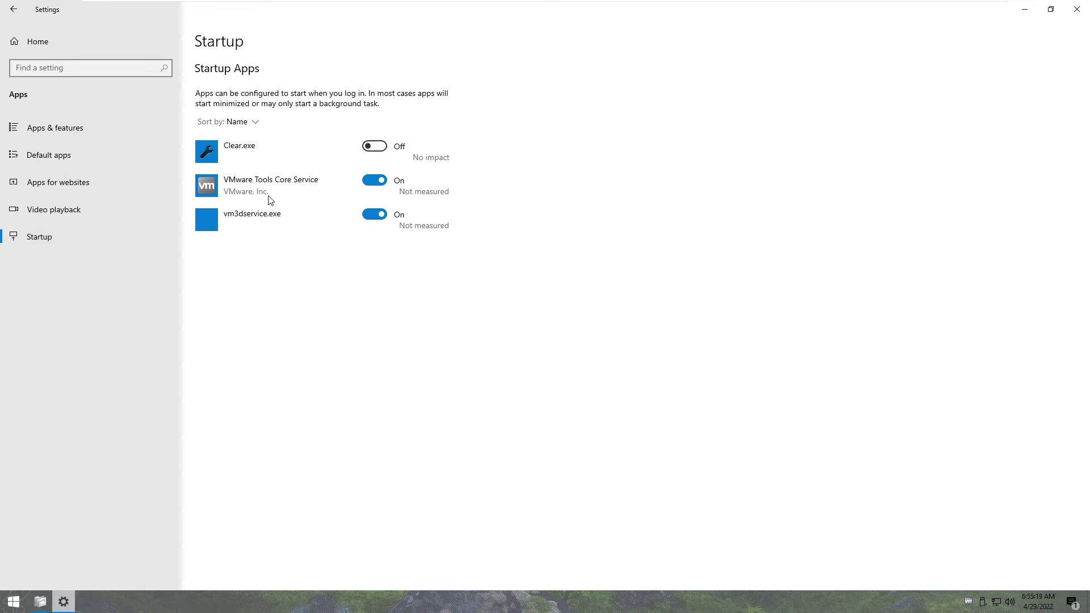
View the account's Your info page and the Language page of the Time & Language settings
left_click(54, 38)
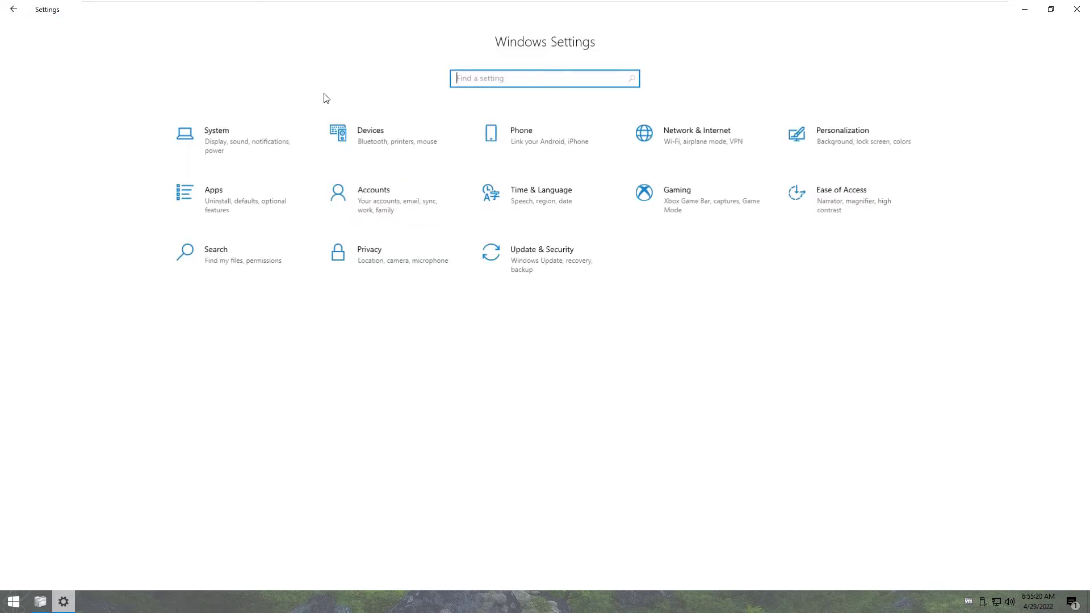
left_click(375, 210)
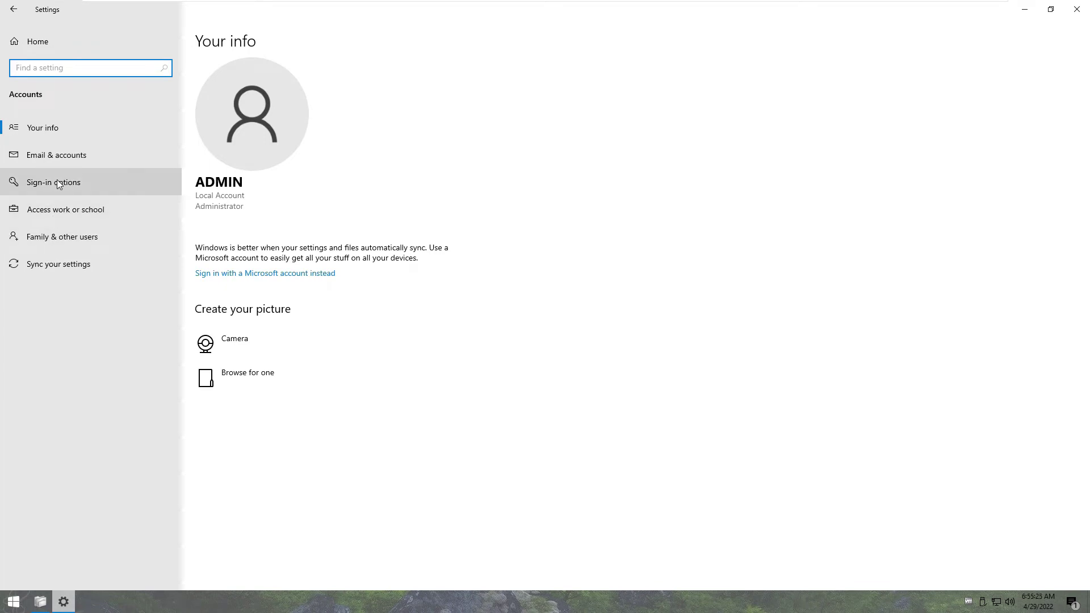
left_click(60, 31)
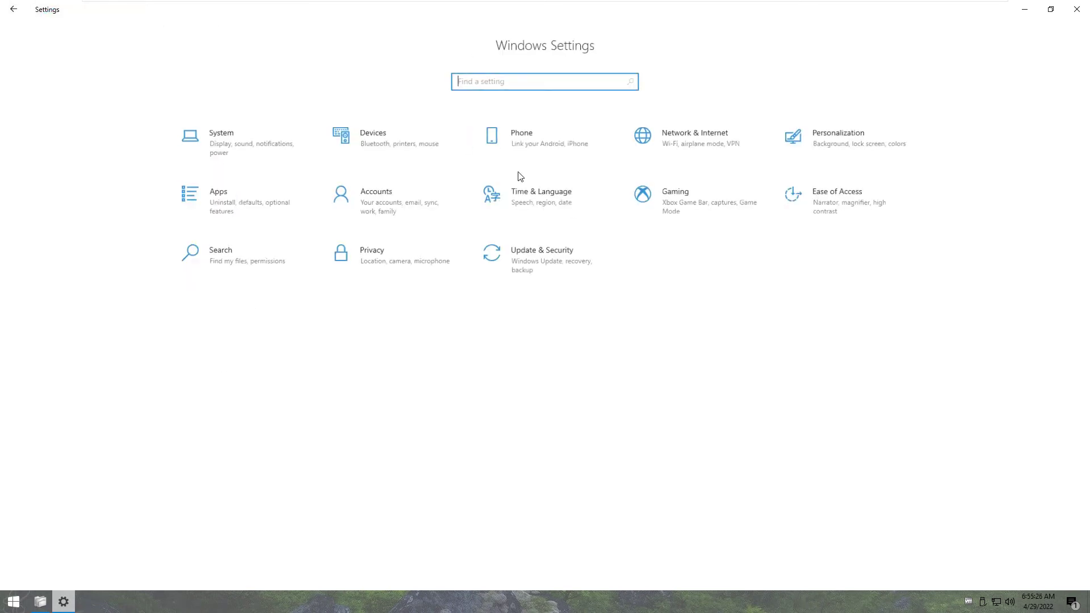
left_click(581, 209)
left_click(75, 184)
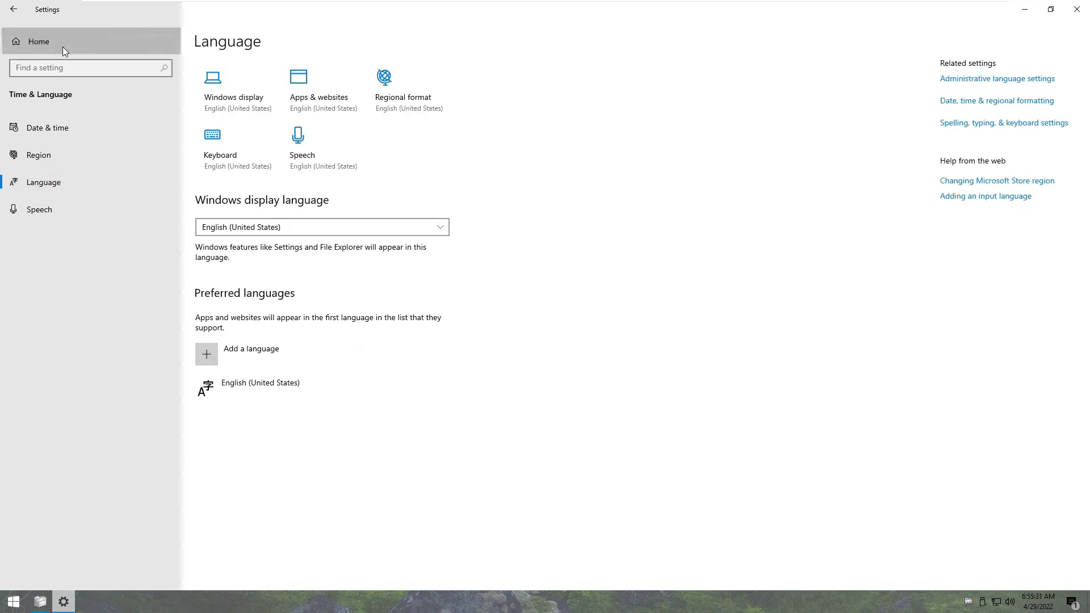
View the Xbox Game Bar page in Gaming and the Display page in Ease of Access
left_click(61, 43)
left_click(659, 196)
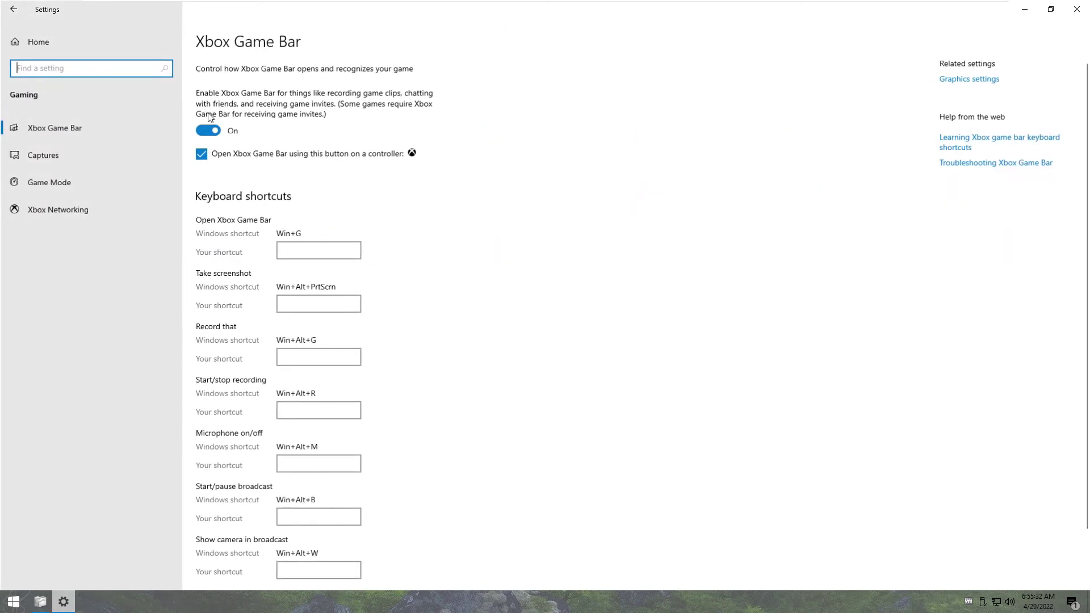
left_click(58, 47)
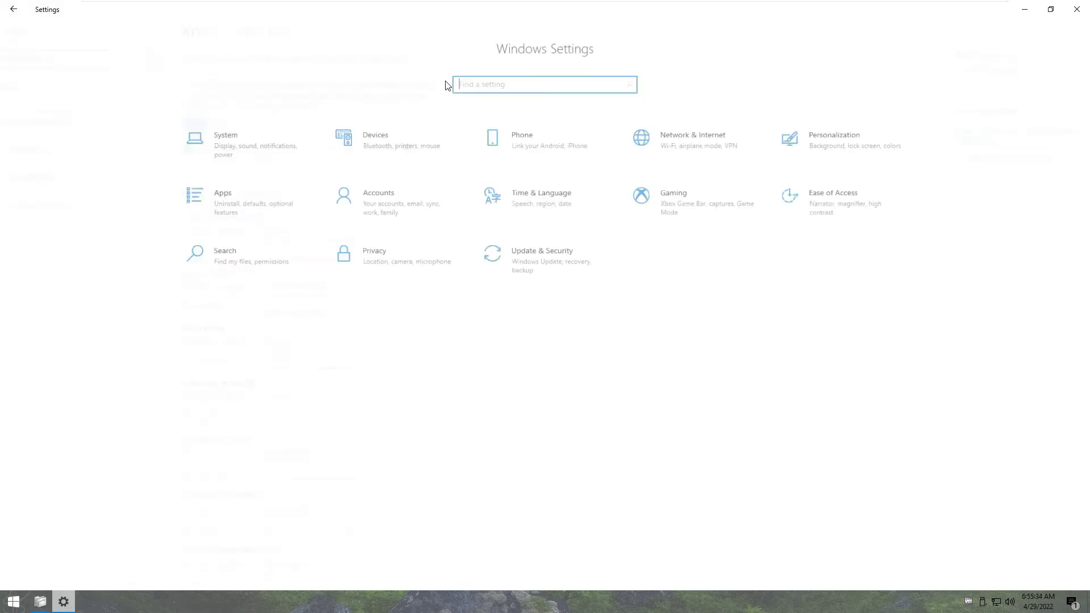
left_click(837, 201)
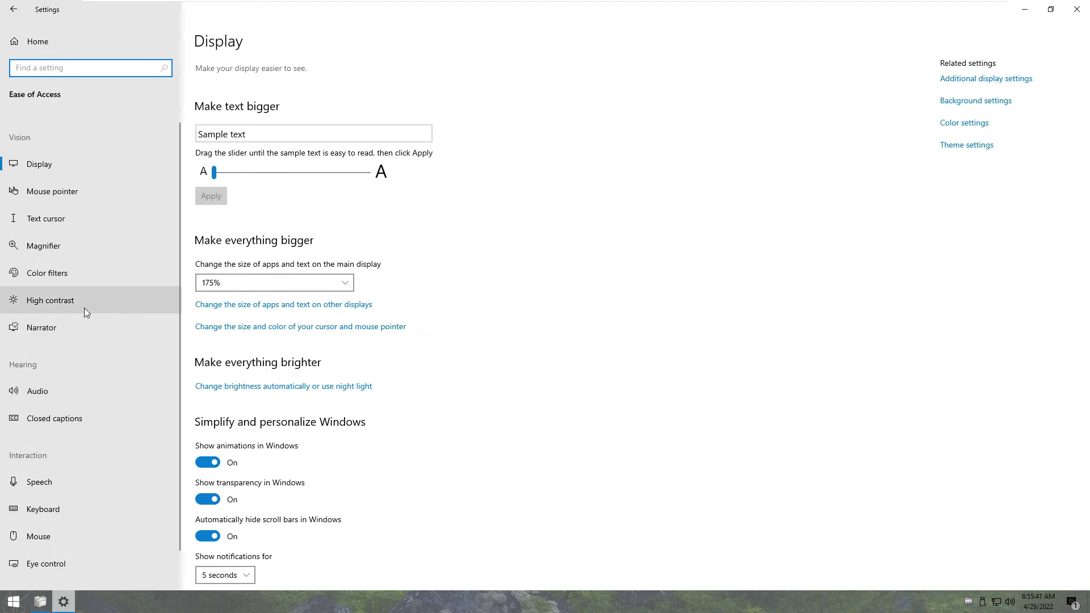
View the Search settings, and examine the General privacy options and the list of app permissions
left_click(82, 40)
left_click(220, 251)
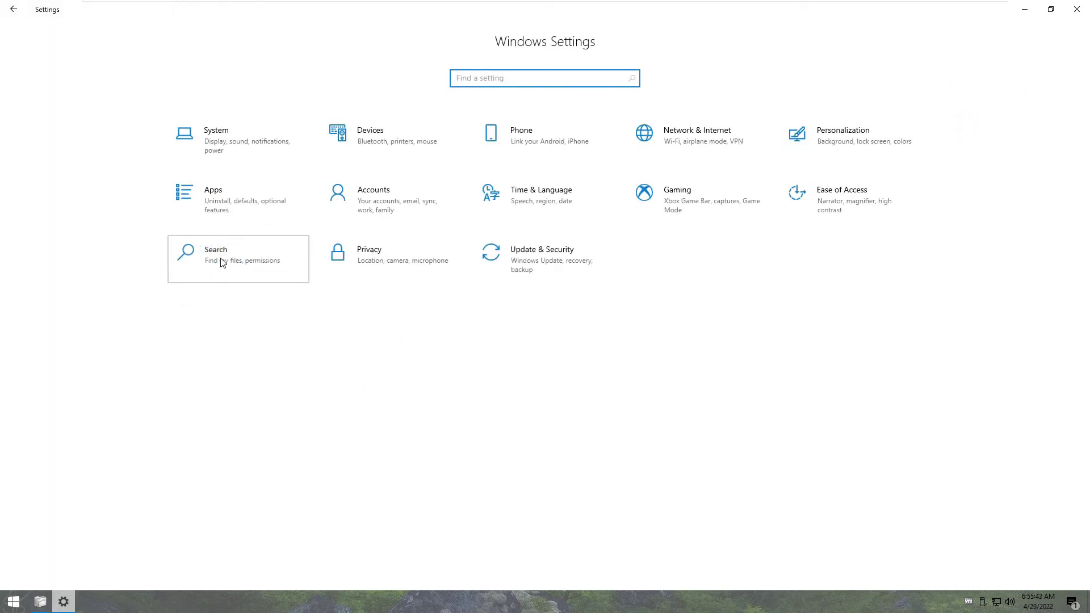
left_click(52, 48)
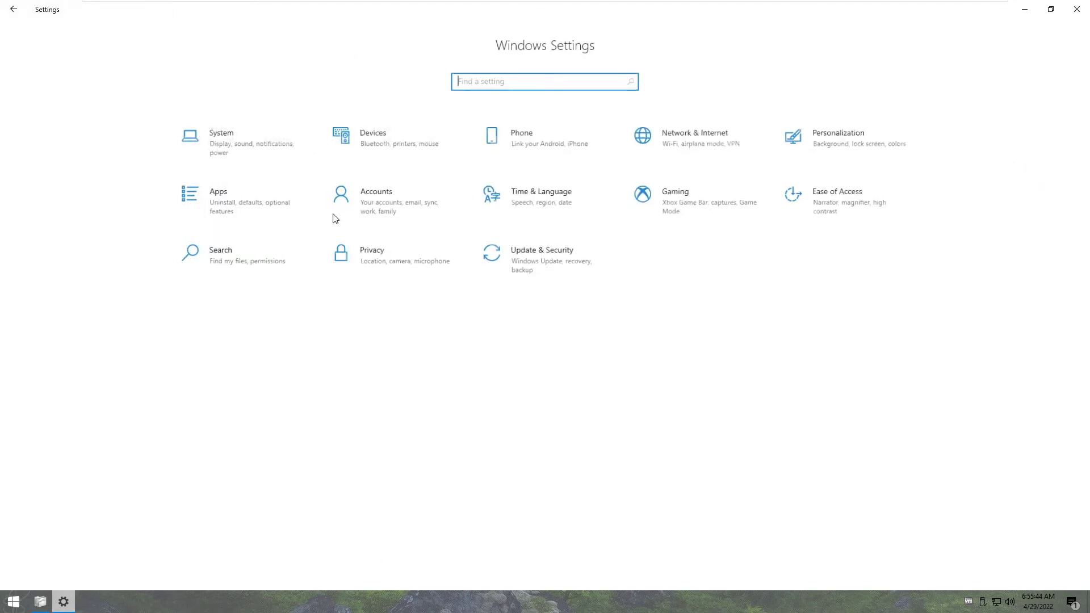
left_click(365, 268)
scroll(117, 320, "down", 5)
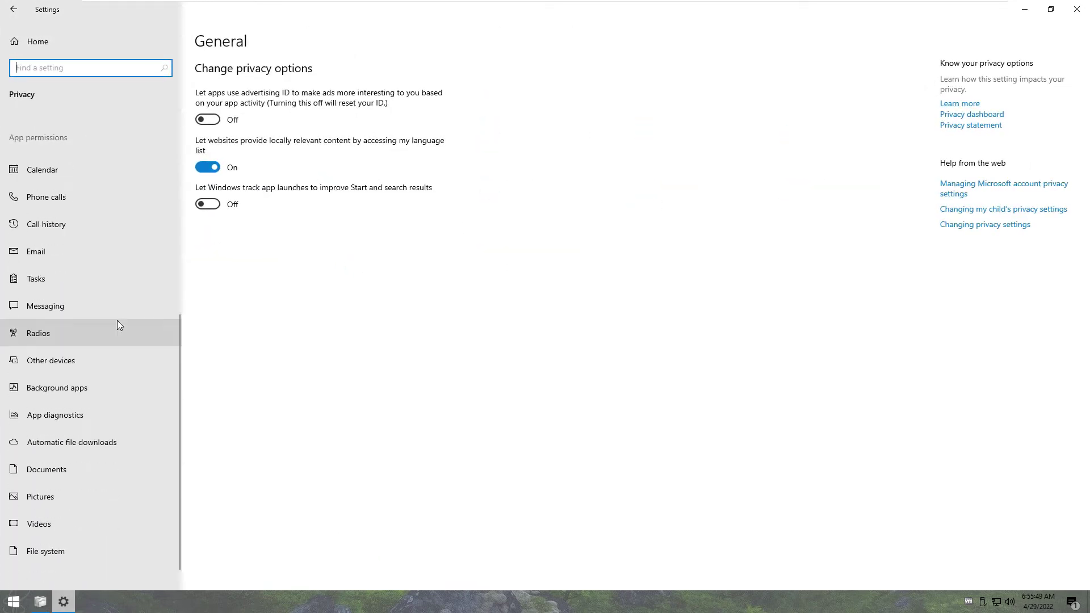
scroll(94, 149, "up", 5)
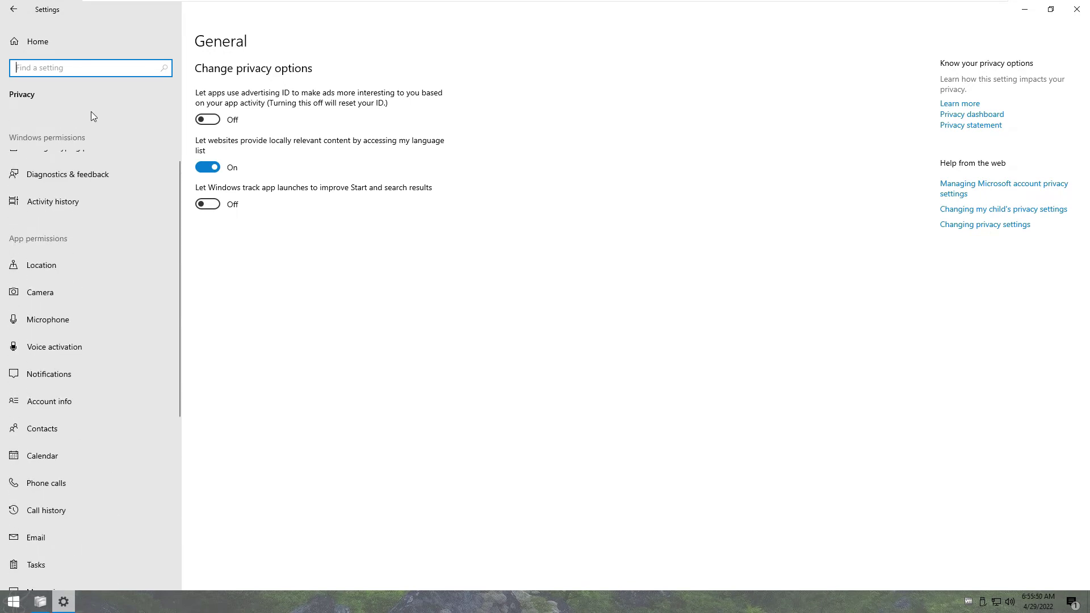
Check the Windows Update status and the Windows activation status in the Update & Security settings
left_click(154, 49)
left_click(549, 259)
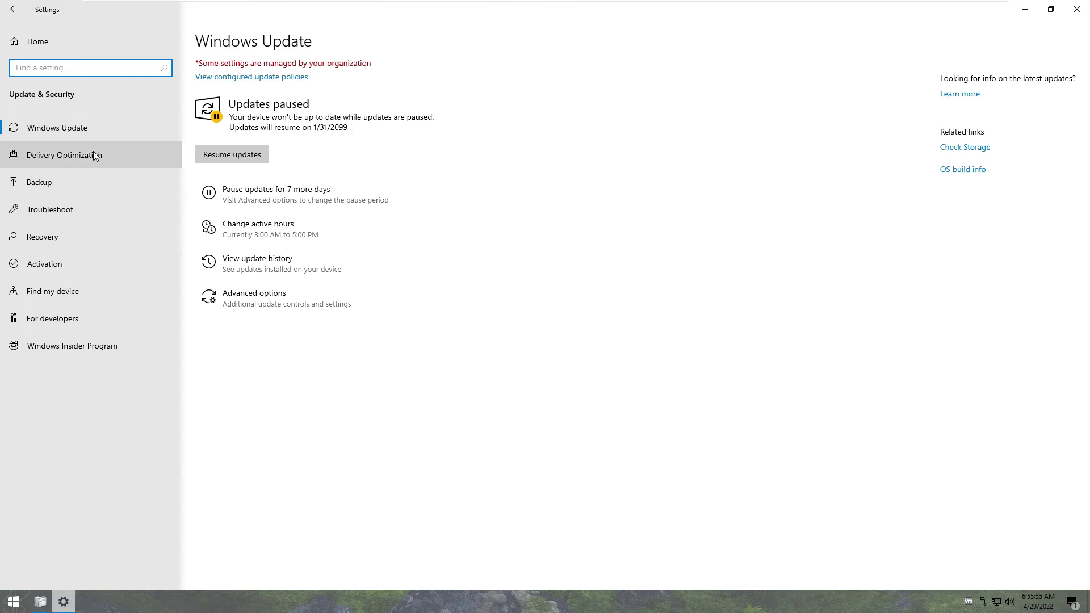
left_click(84, 272)
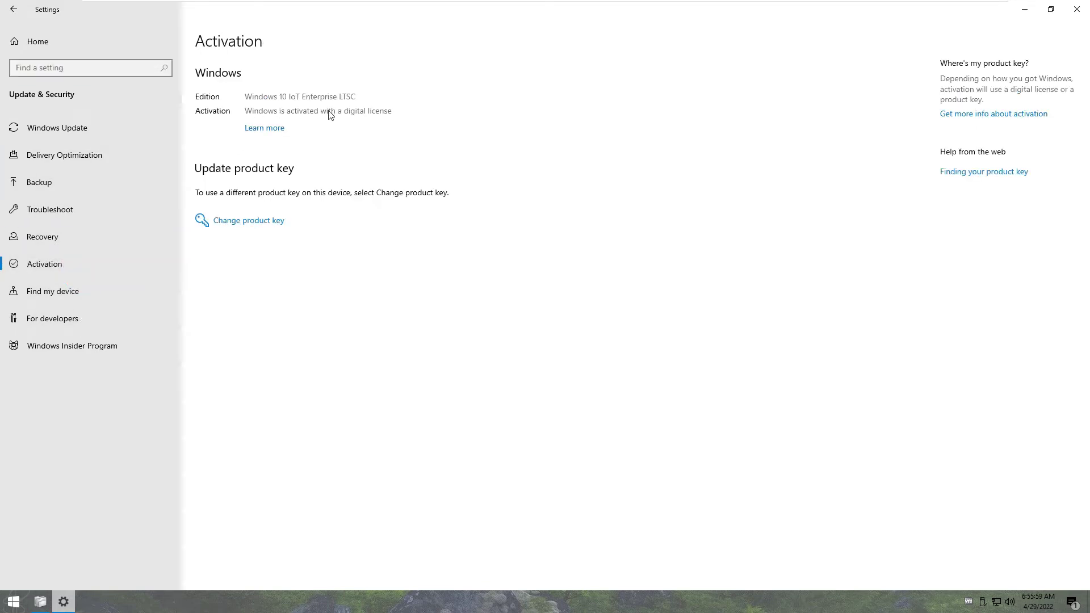
left_click(92, 129)
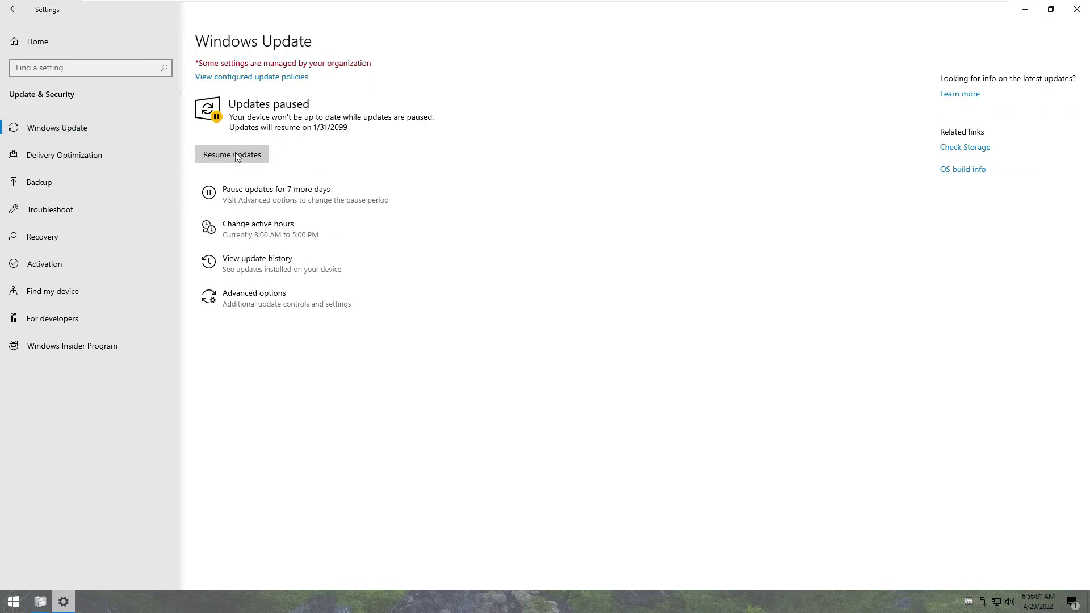
Review the installed updates from the update history with the Name column widened, close the list and minimize Settings
left_click(251, 267)
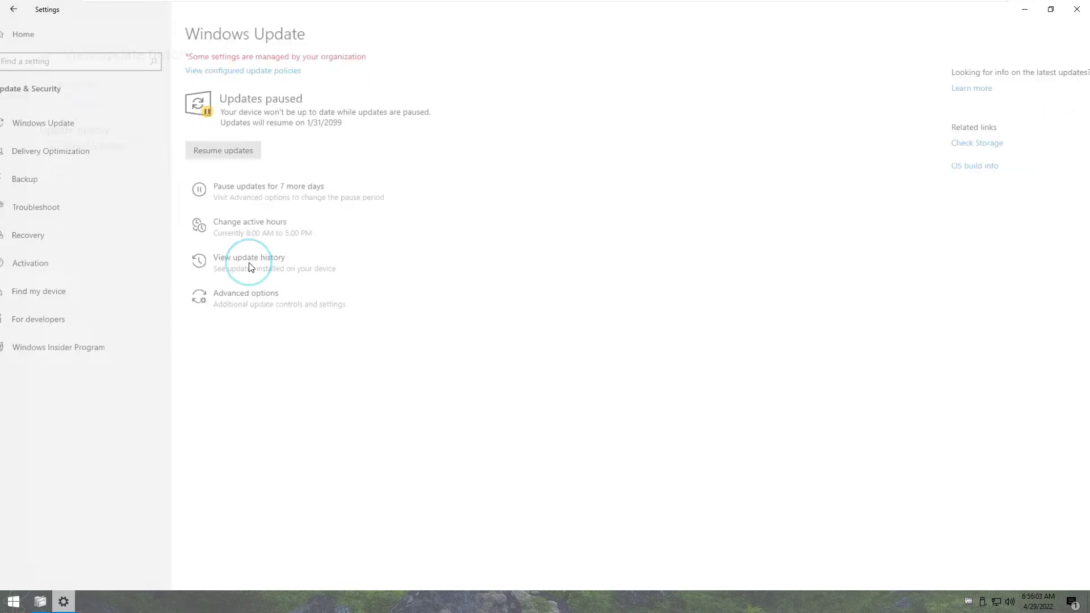
left_click(39, 76)
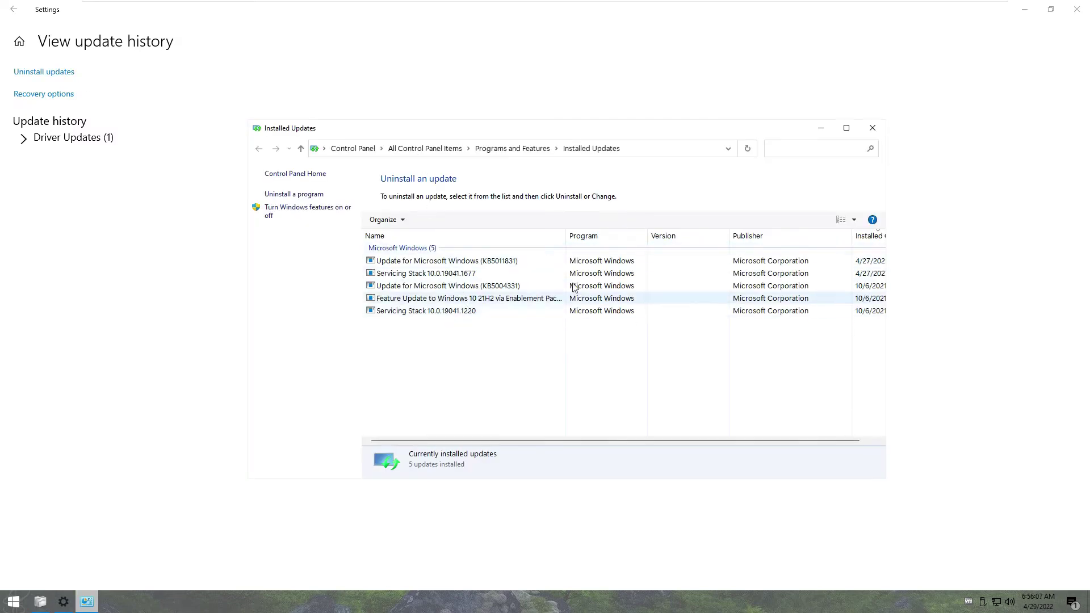
left_click_drag(566, 235, 655, 250)
left_click(871, 128)
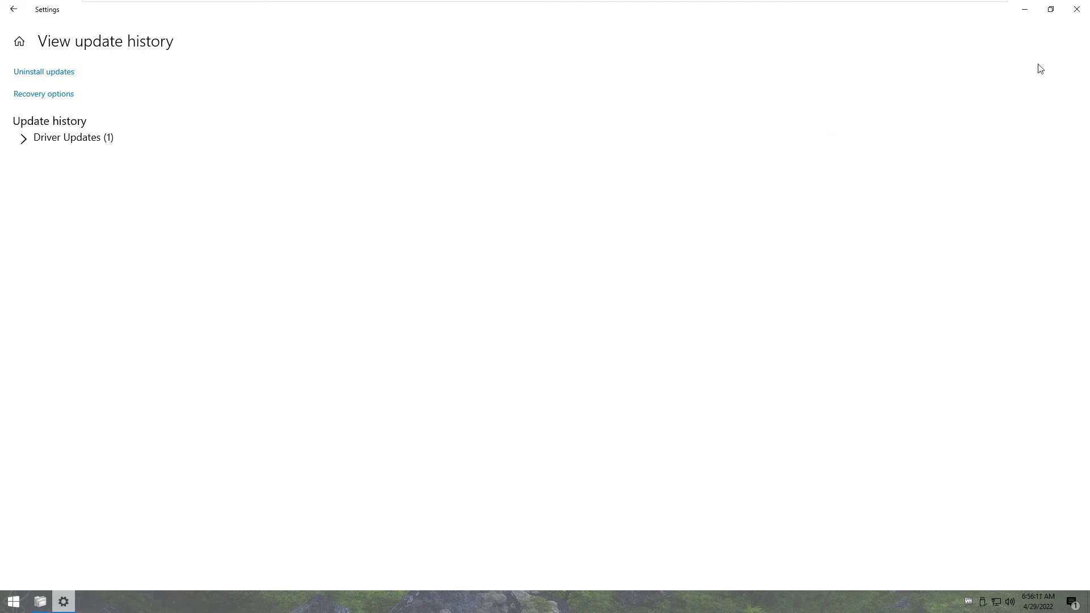
left_click(1027, 11)
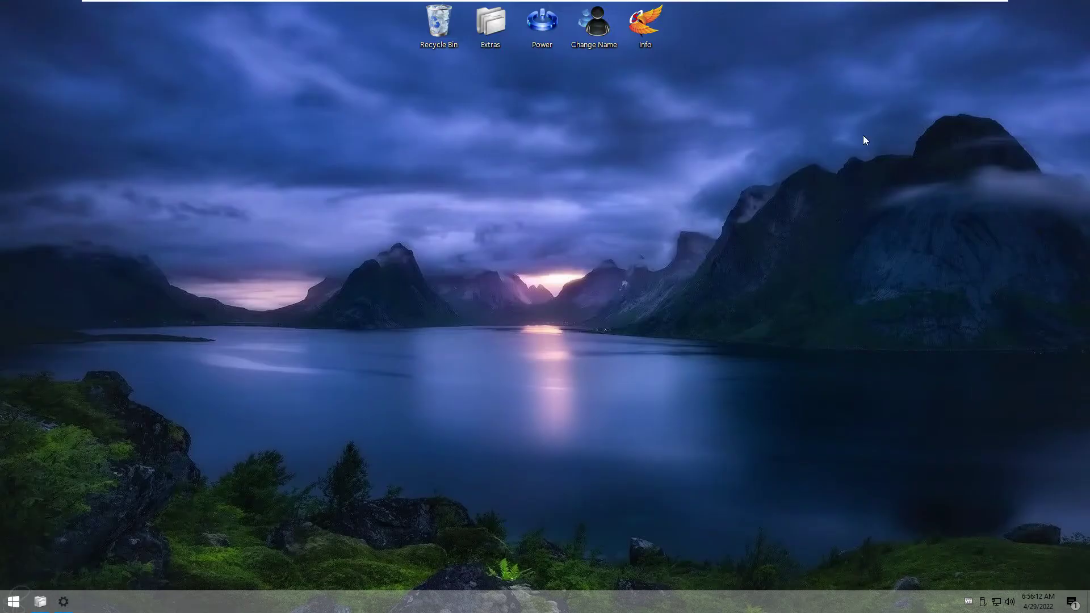
Open Task Manager and maximize its window
right_click(266, 611)
left_click(288, 554)
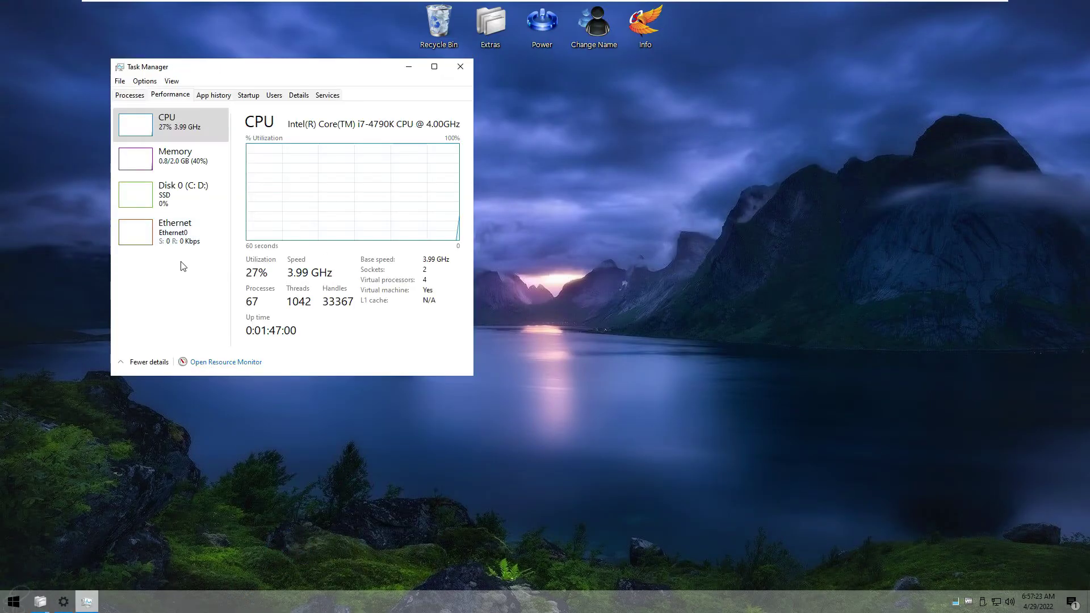
left_click(435, 68)
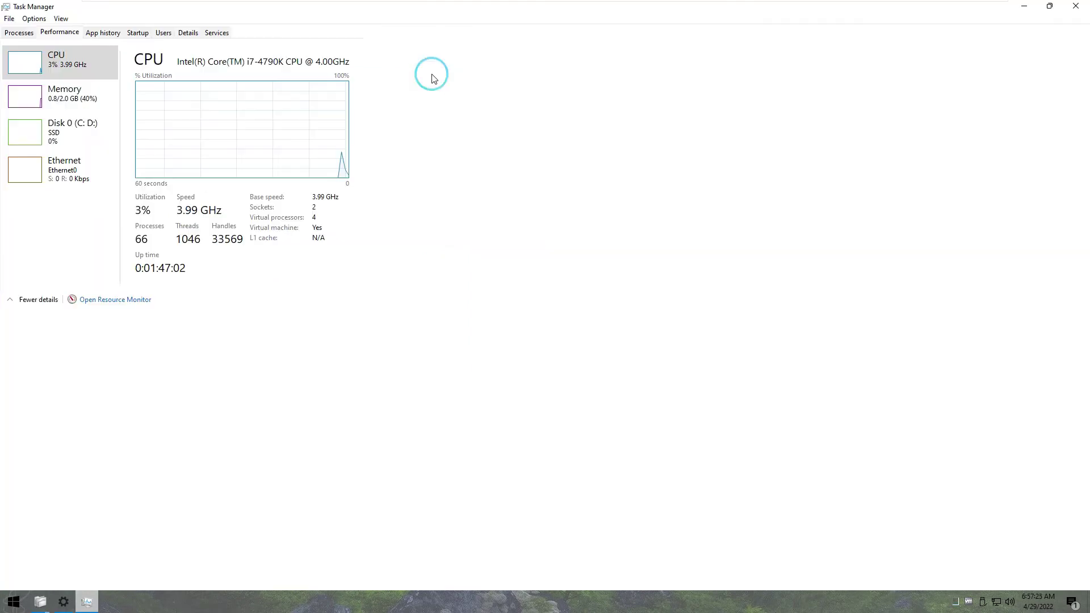
Examine the full list of running apps, background processes and Windows processes in Task Manager
left_click(18, 33)
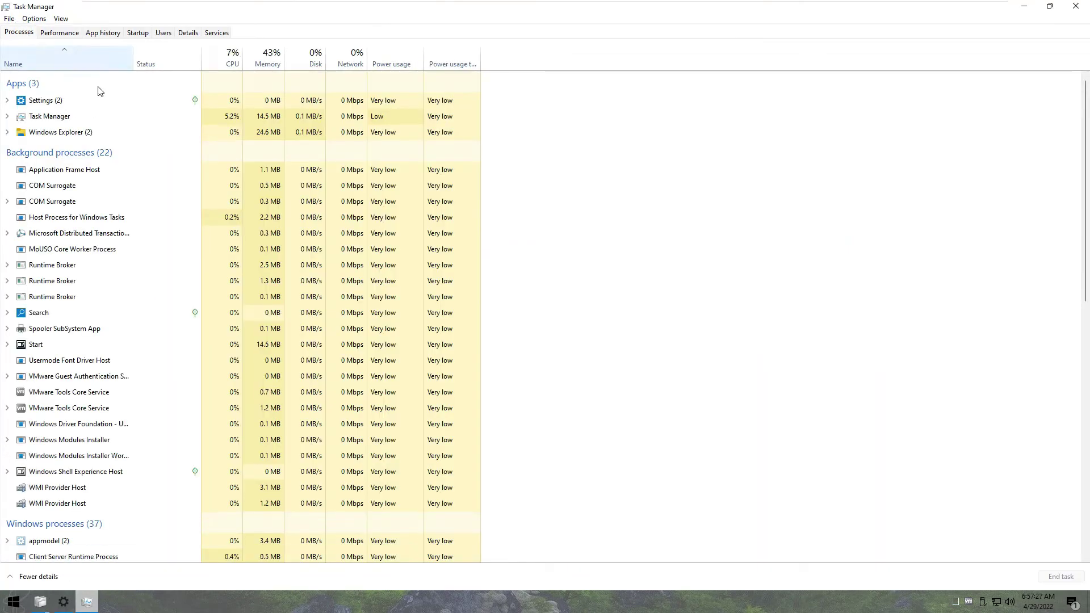
scroll(318, 188, "down", 2)
scroll(327, 193, "down", 7)
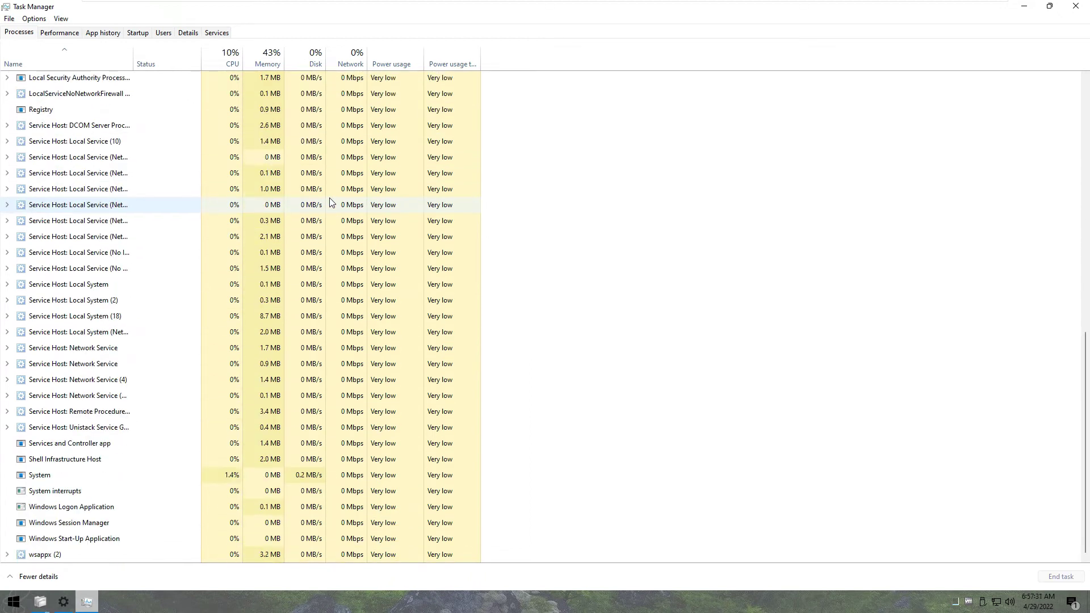
scroll(332, 201, "up", 7)
scroll(332, 202, "up", 3)
Sort the running processes by CPU, memory and disk usage in turn to compare the heaviest ones
left_click(233, 57)
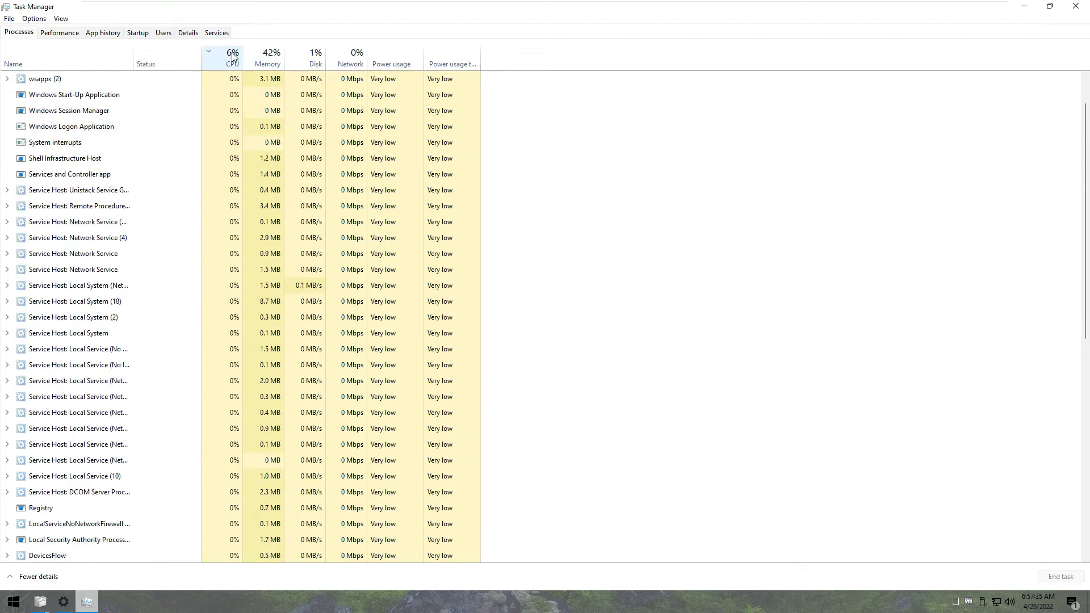
scroll(267, 95, "up", 2)
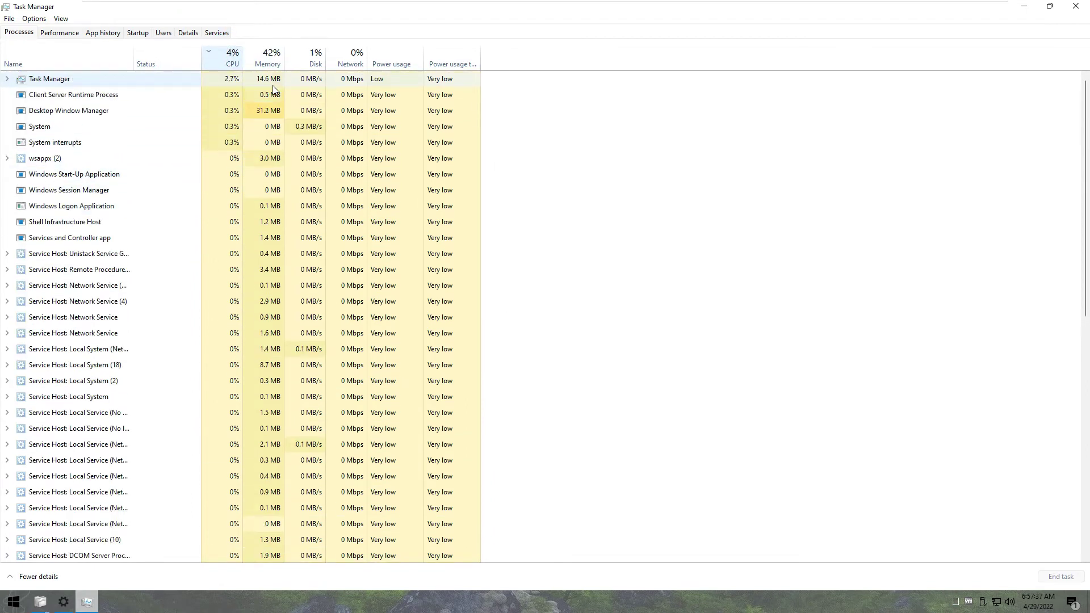
left_click(270, 61)
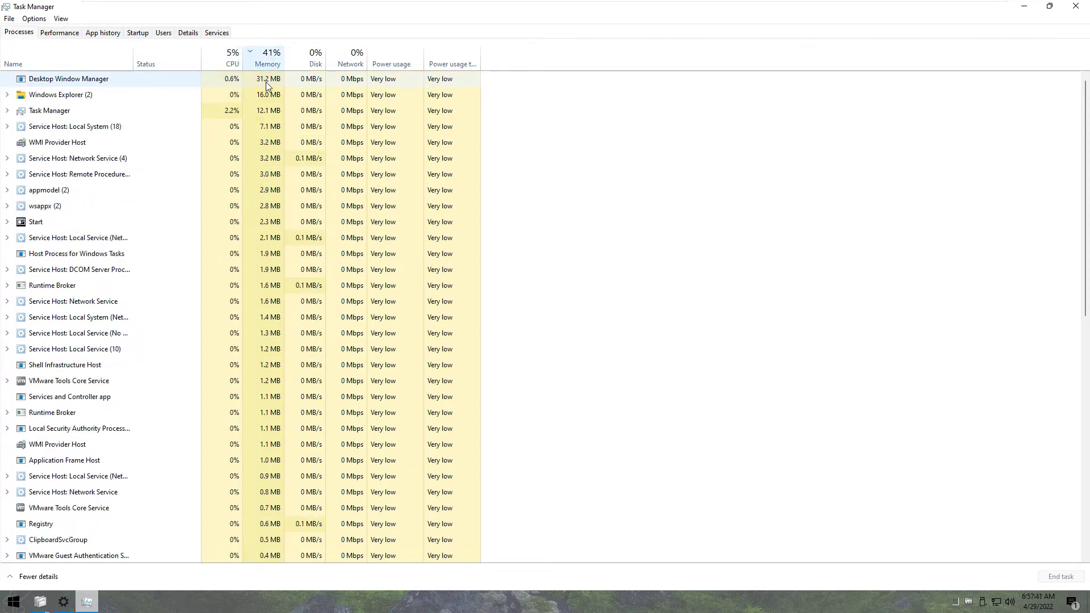
left_click(315, 64)
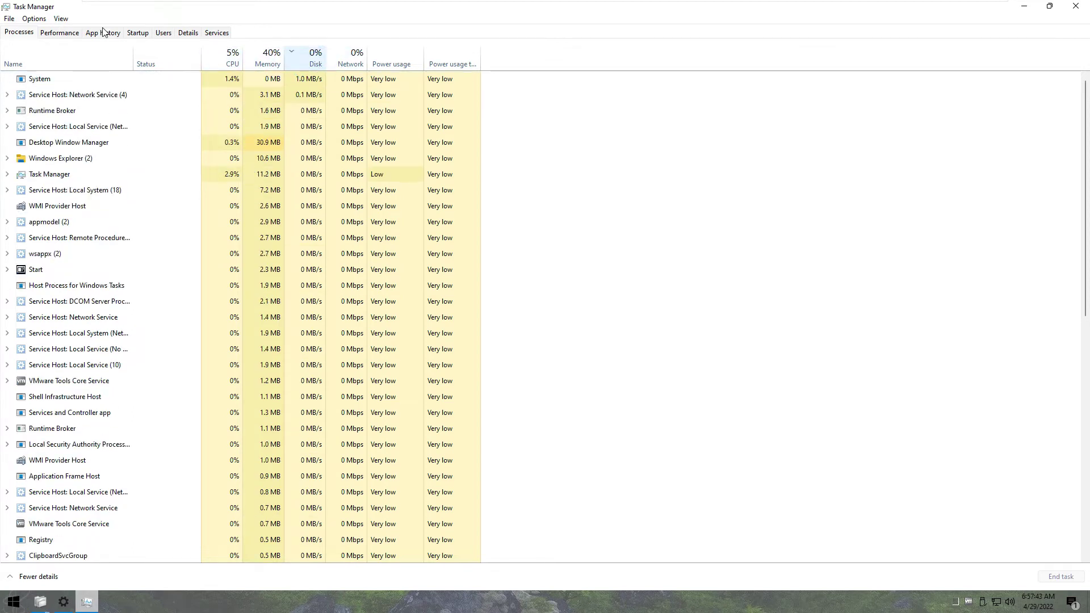
View the memory, Disk 0 and Ethernet performance graphs in Task Manager
left_click(62, 33)
left_click(112, 94)
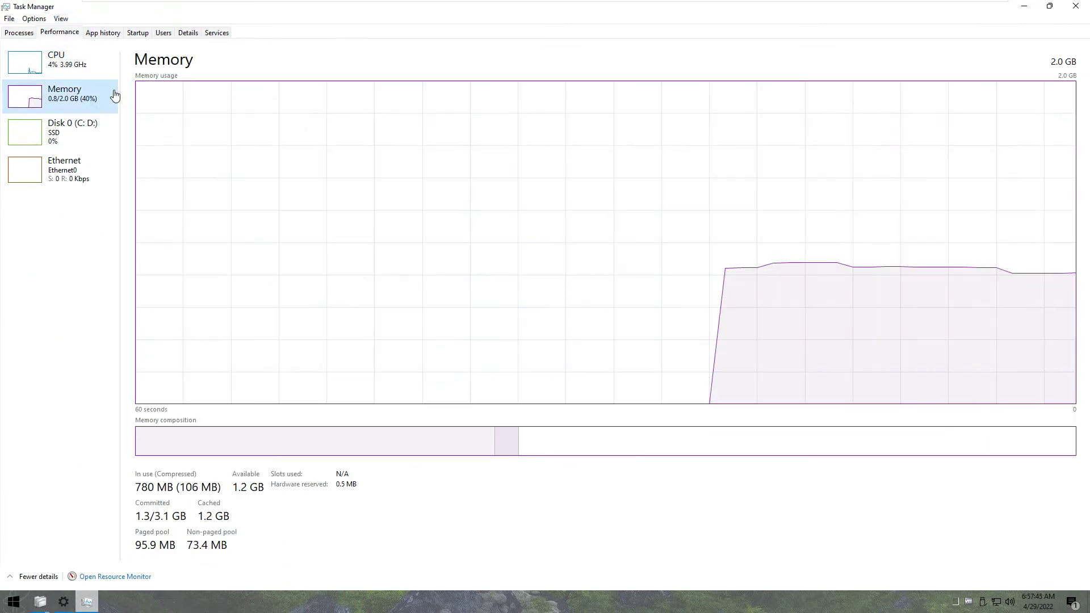
left_click(111, 131)
left_click(112, 168)
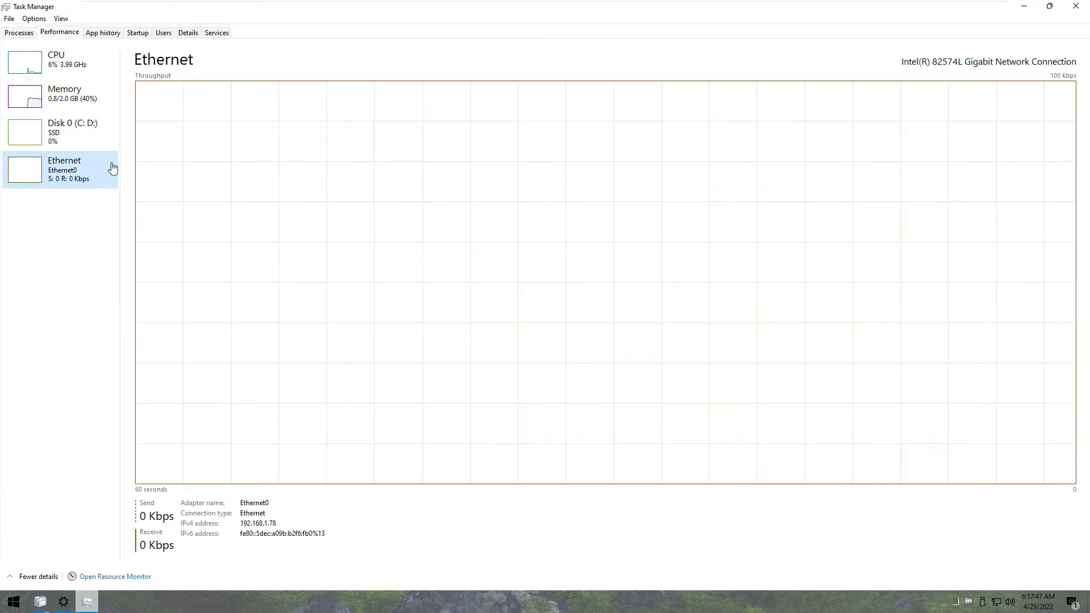
View Task Manager's app history, startup programs and users, and expand the signed-in user's list of processes
left_click(103, 34)
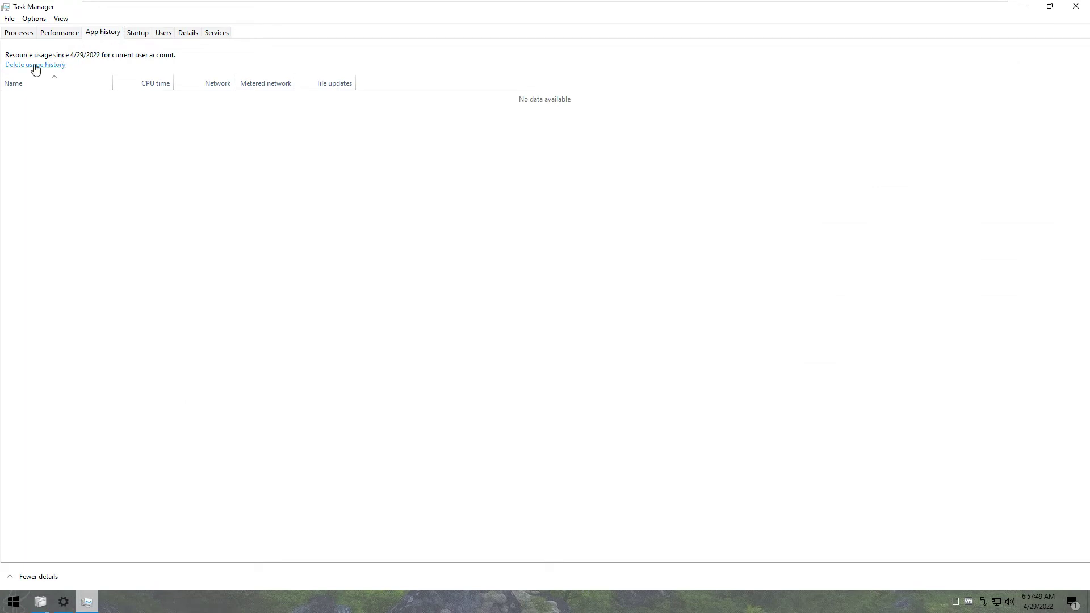
left_click(136, 34)
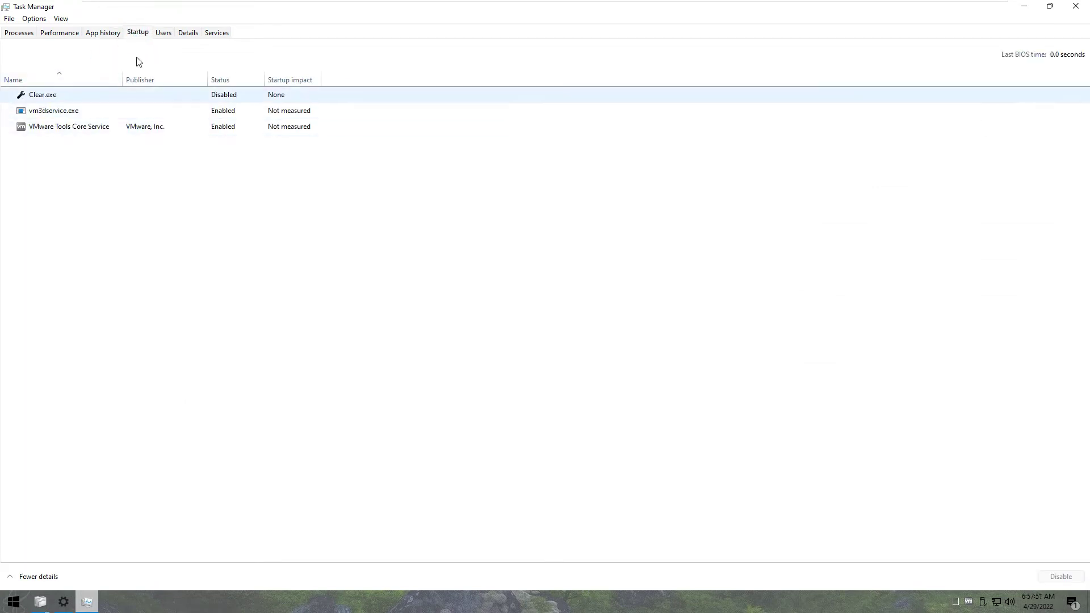
left_click(164, 34)
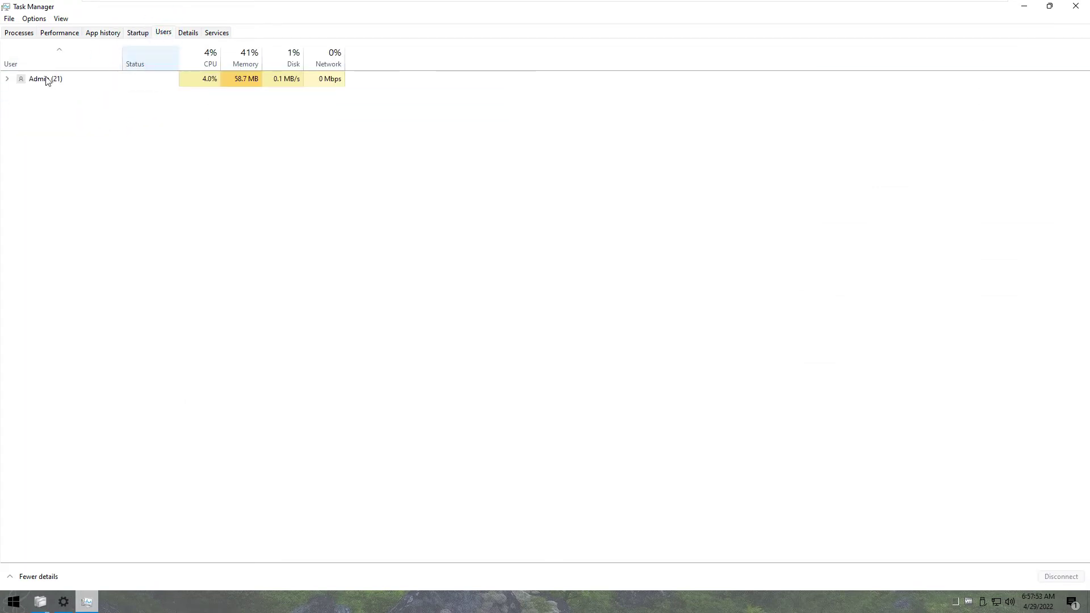
left_click(7, 79)
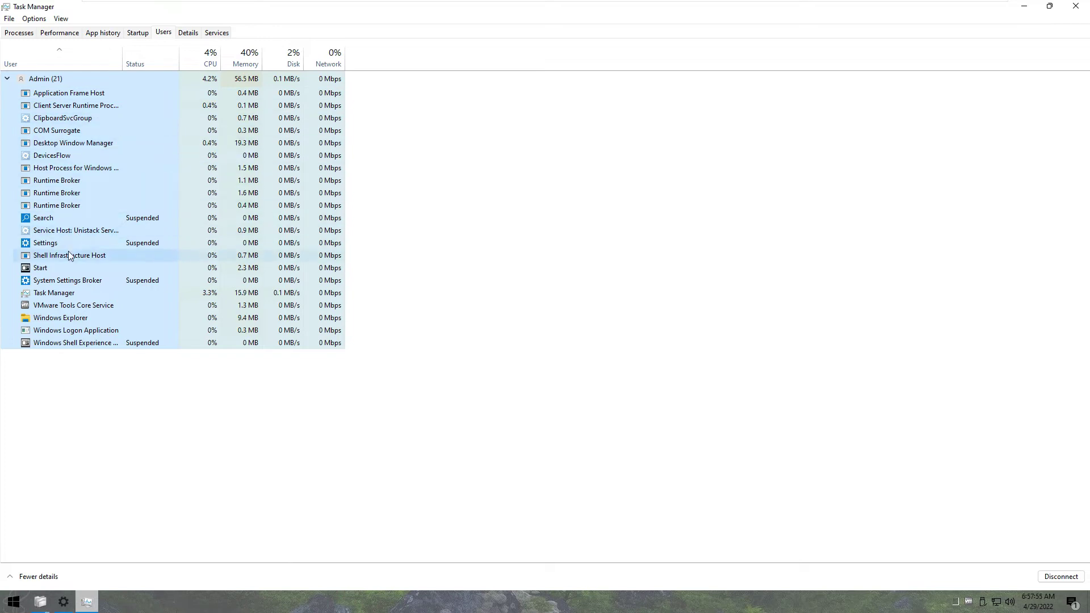
Examine the detailed process list and the list of Windows services in Task Manager
left_click(193, 34)
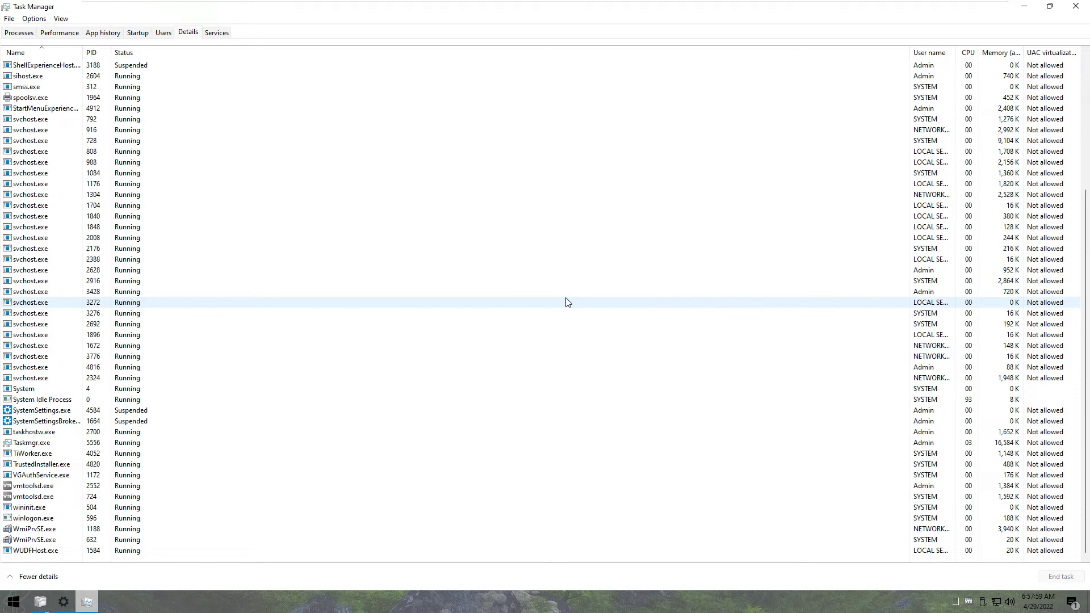
scroll(559, 286, "up", 6)
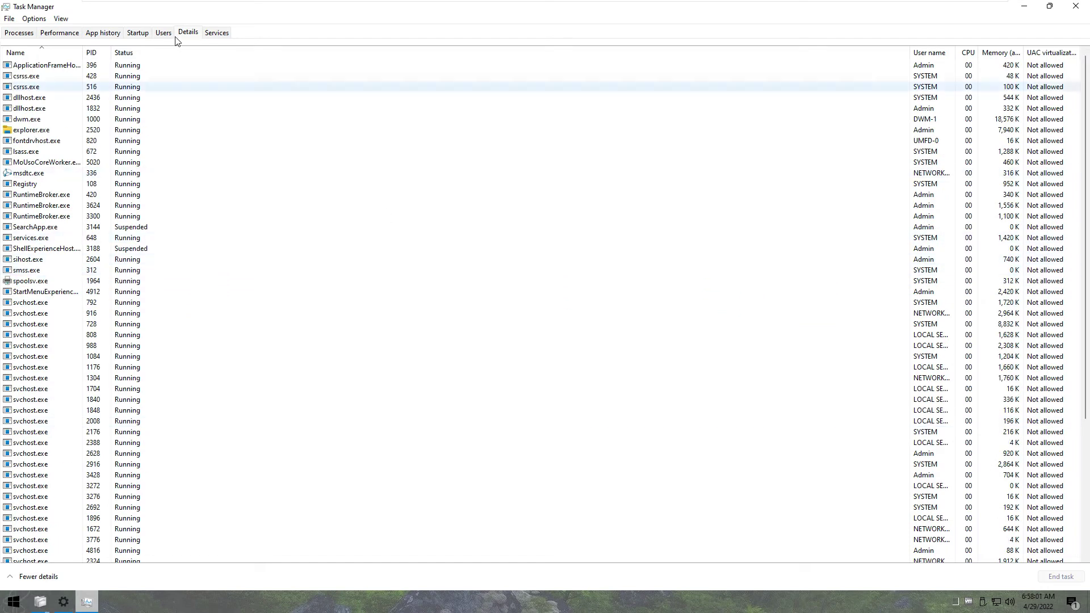
left_click(217, 33)
scroll(292, 148, "down", 6)
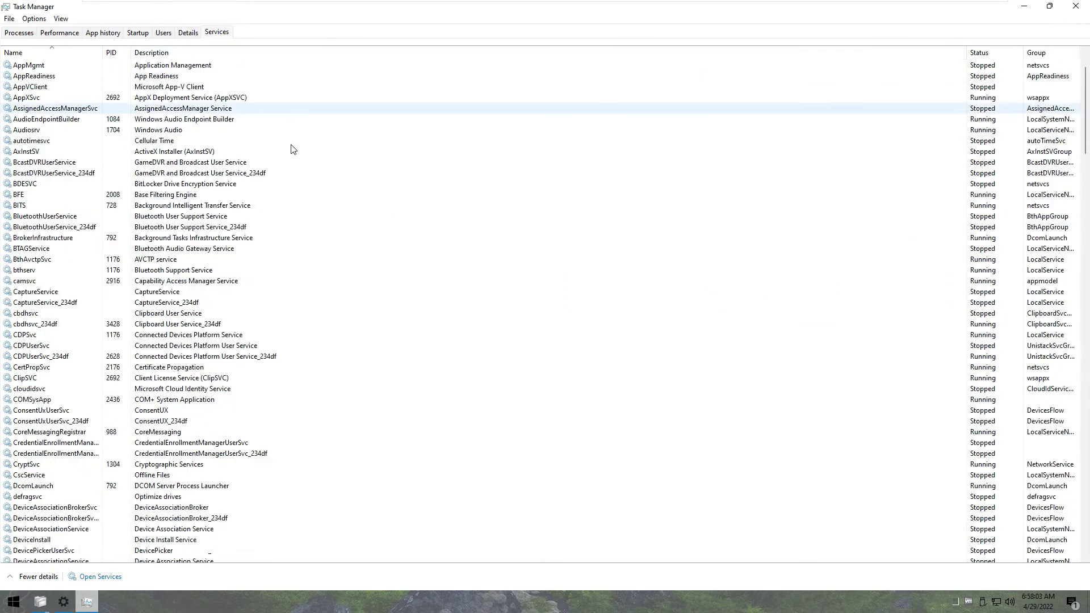
scroll(293, 149, "up", 6)
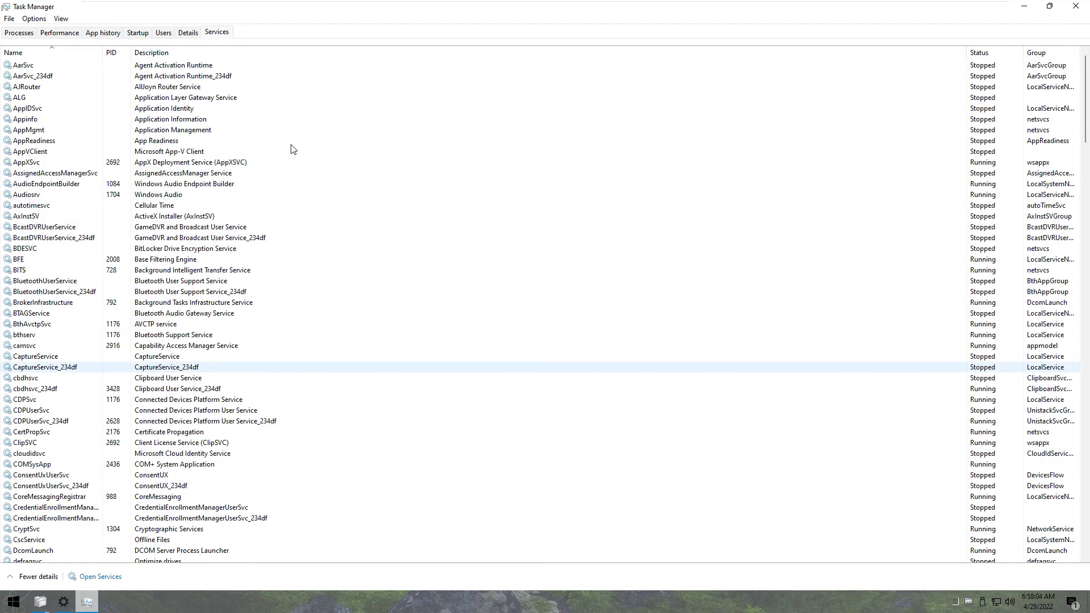
Show the Memory performance graph, restore Task Manager to a smaller window and place it at the side of the desktop
left_click(92, 35)
left_click(48, 36)
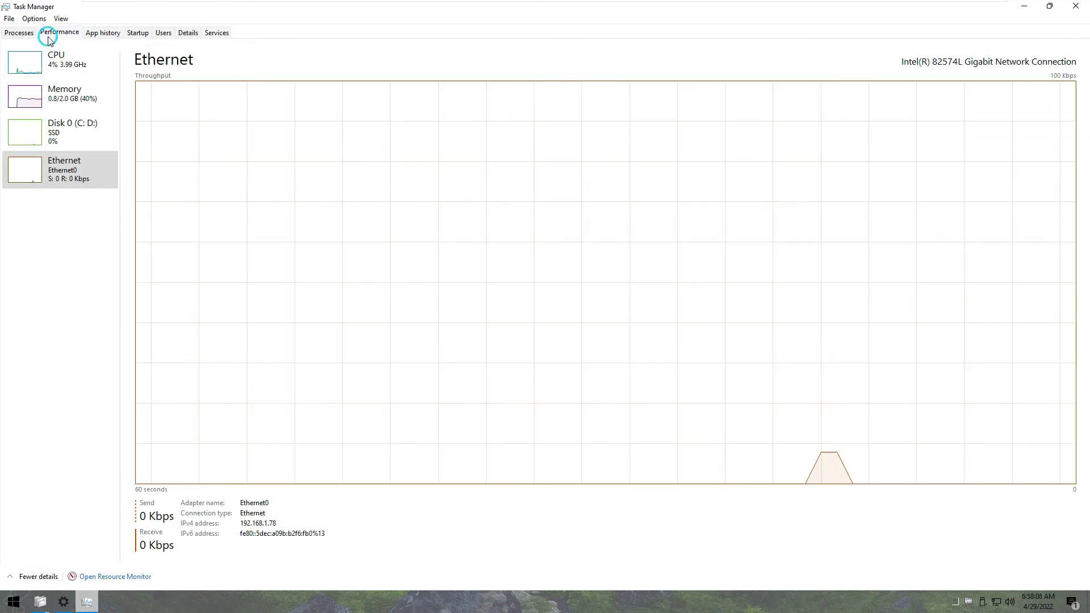
left_click(98, 108)
left_click(1047, 7)
left_click_drag(374, 68, 275, 125)
Close the This PC window, bring the D: DATA folder window forward and move it beside Task Manager
left_click(40, 602)
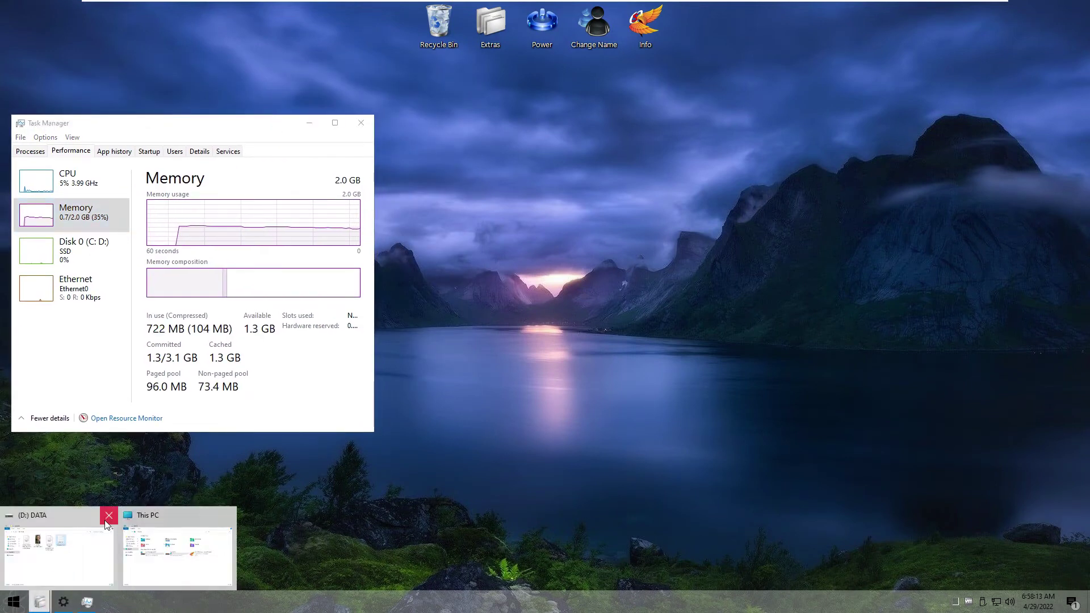
left_click(227, 514)
left_click(80, 546)
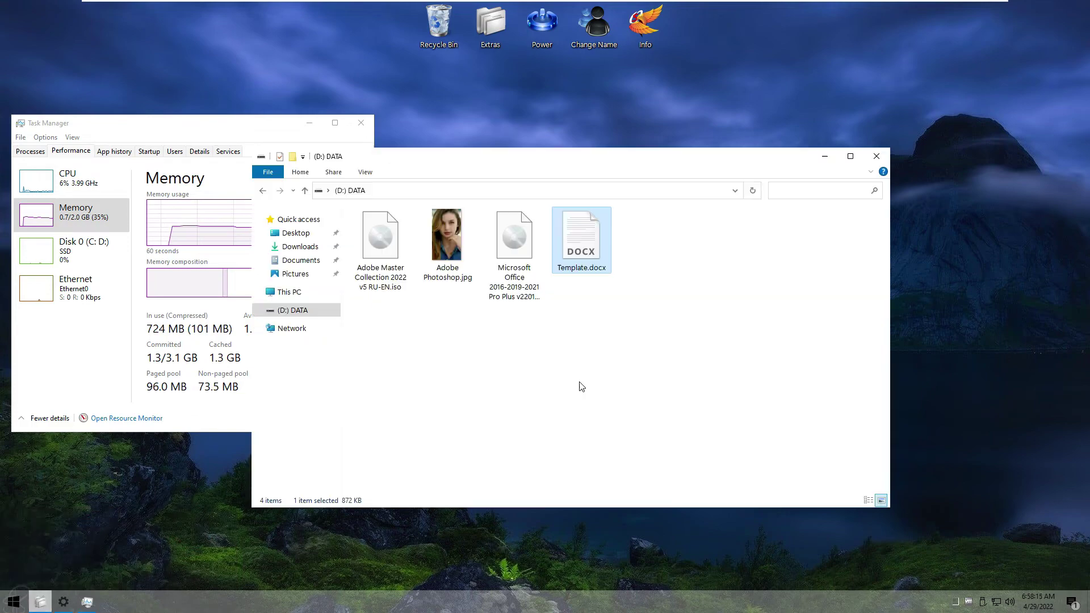
left_click_drag(556, 168, 685, 122)
Mount the Adobe Master Collection 2022 v5 RU-EN ISO and launch its installer
left_click(518, 203)
double_click(518, 203)
double_click(512, 207)
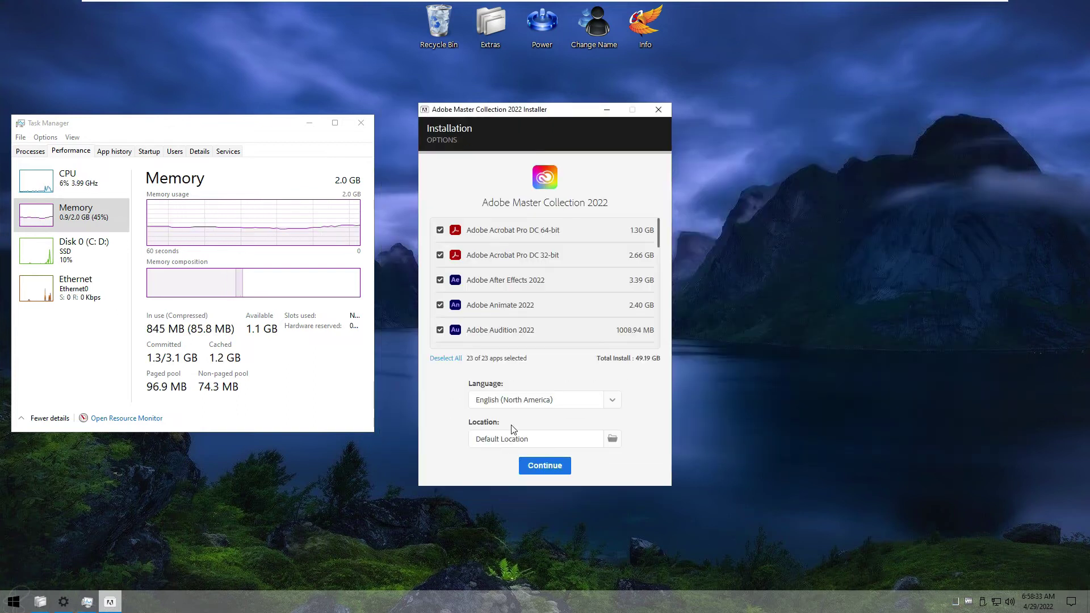
Install only Adobe Acrobat Pro DC 64-bit and Adobe Photoshop 2022 in English (North America) to the default location, and close the installer
left_click(456, 358)
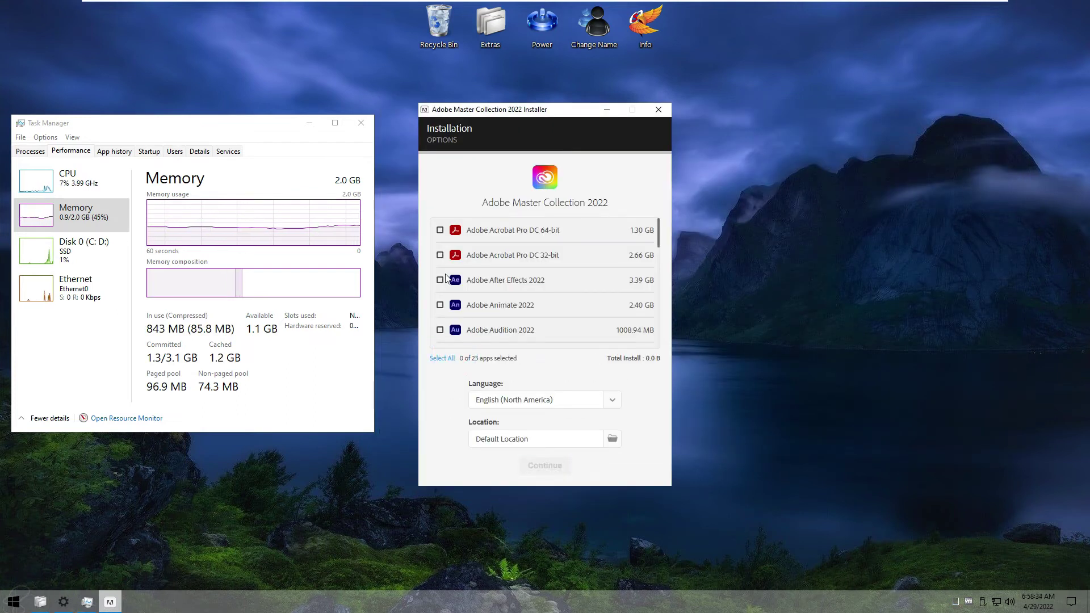
left_click(441, 230)
scroll(512, 297, "down", 10)
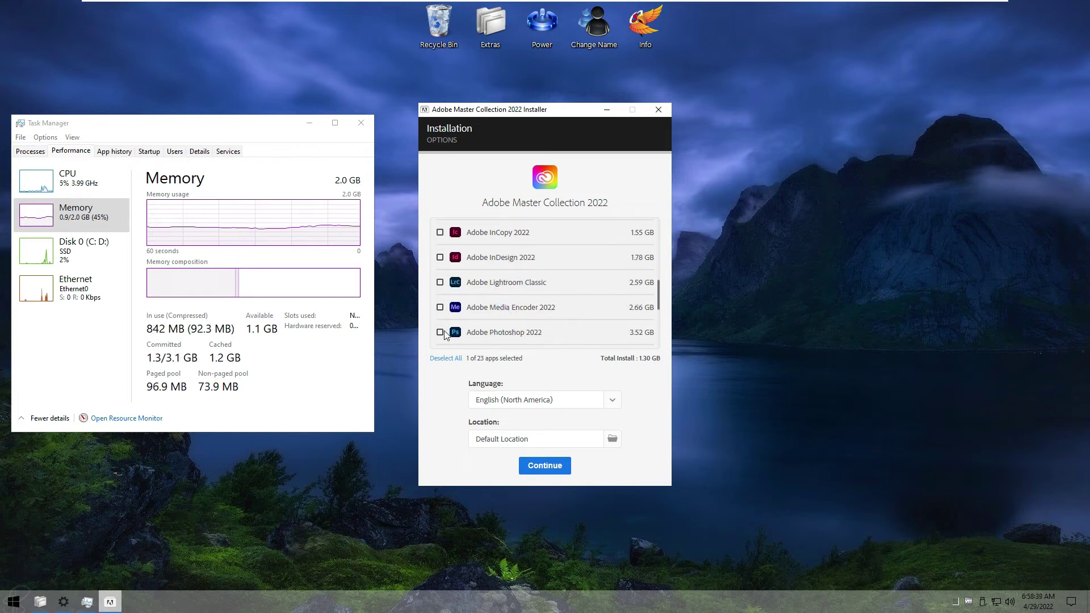
left_click(533, 466)
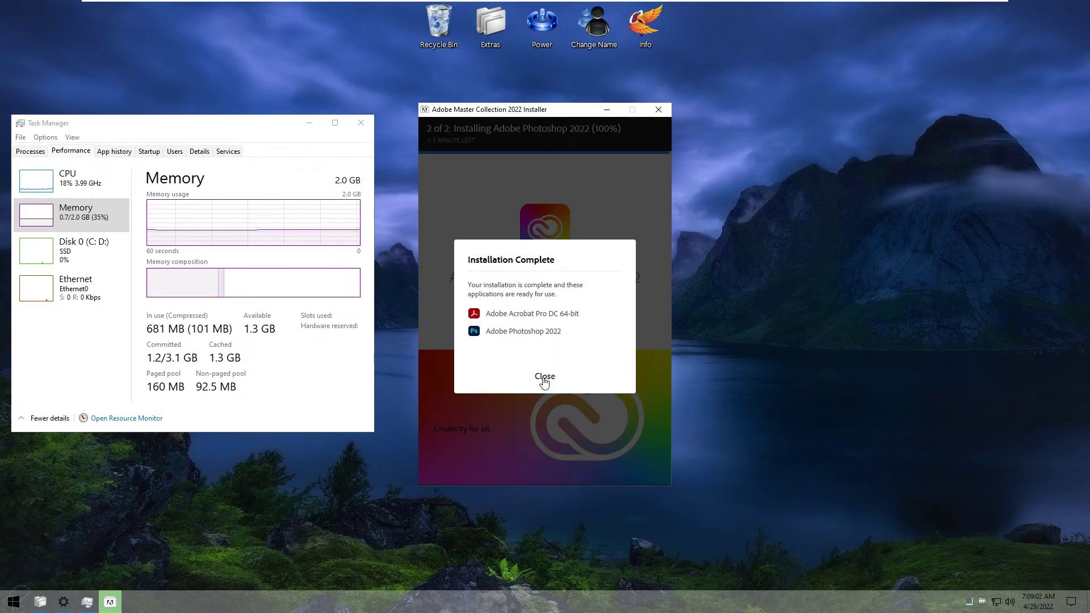
left_click(543, 377)
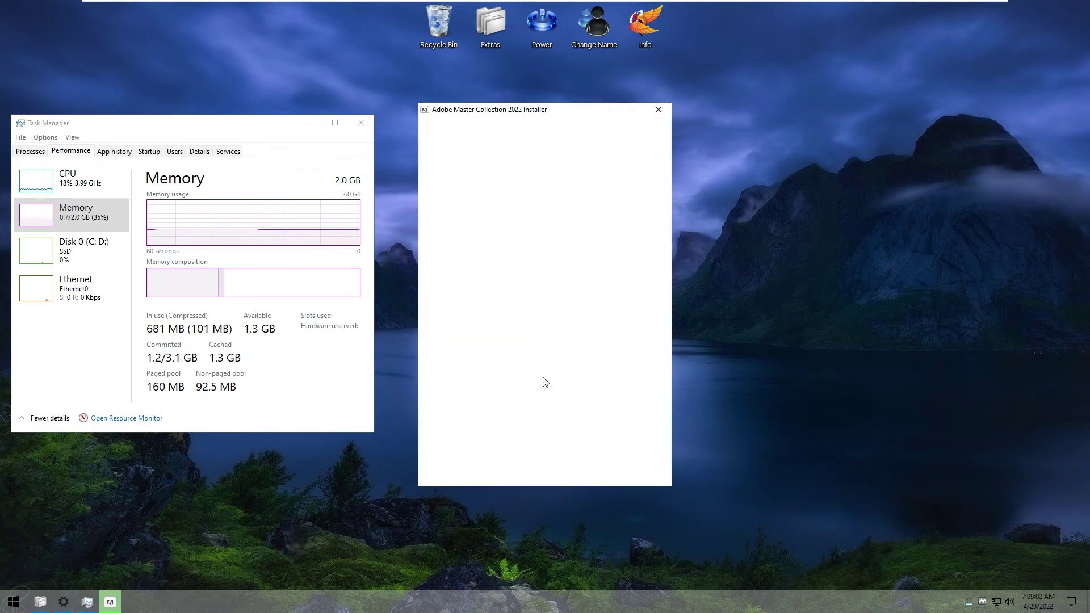
left_click(37, 600)
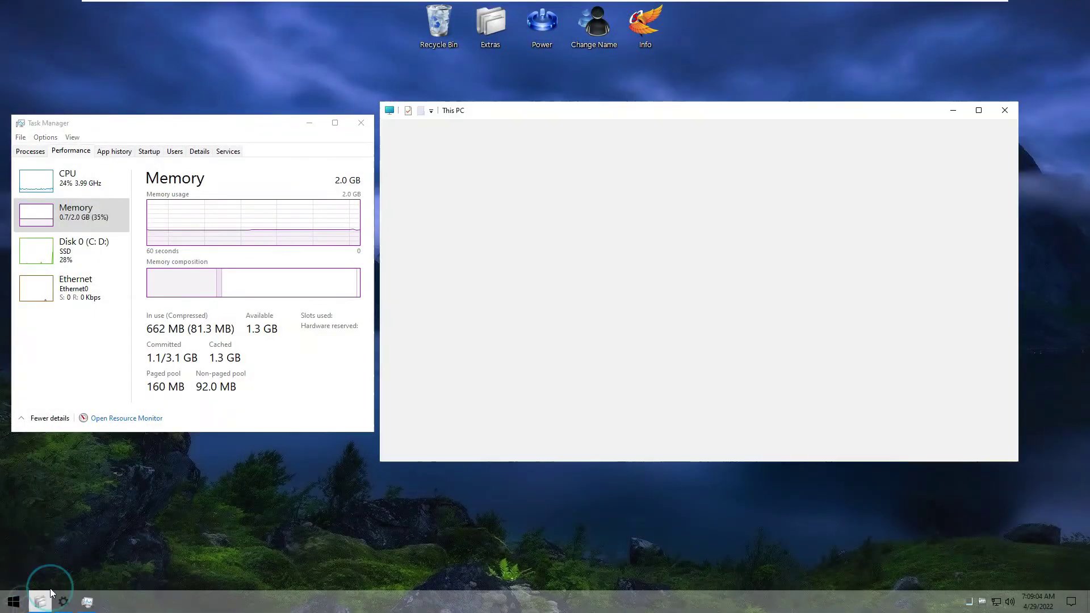
double_click(670, 272)
double_click(634, 209)
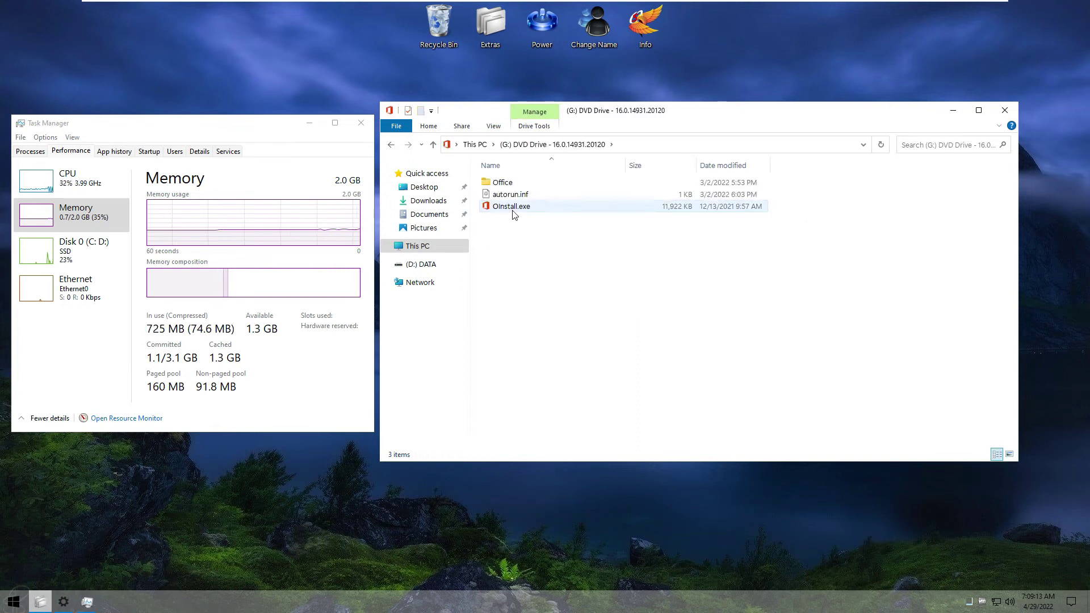
double_click(511, 206)
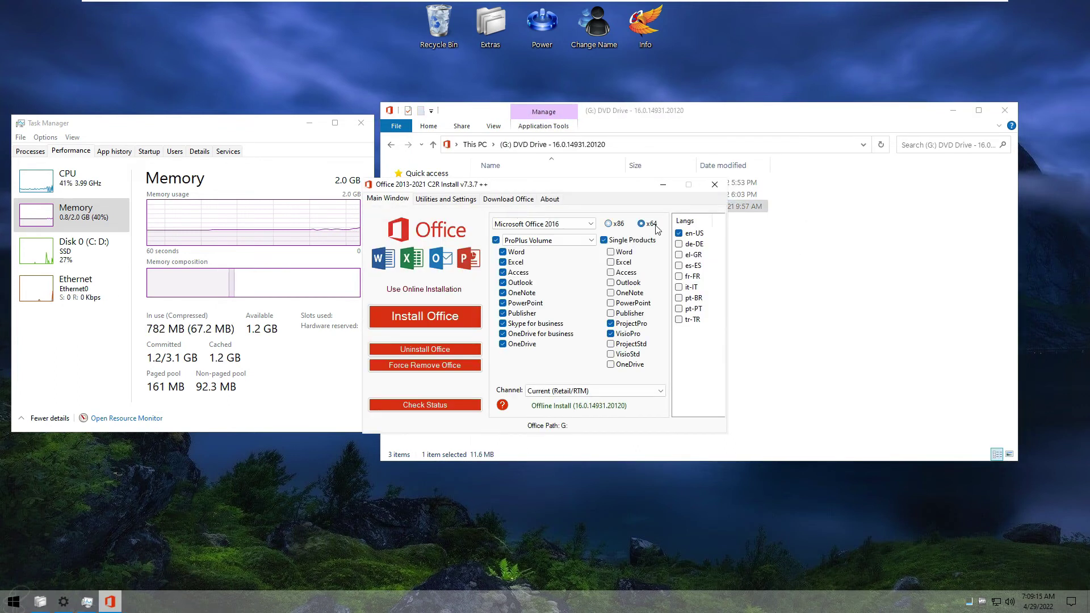
left_click(955, 112)
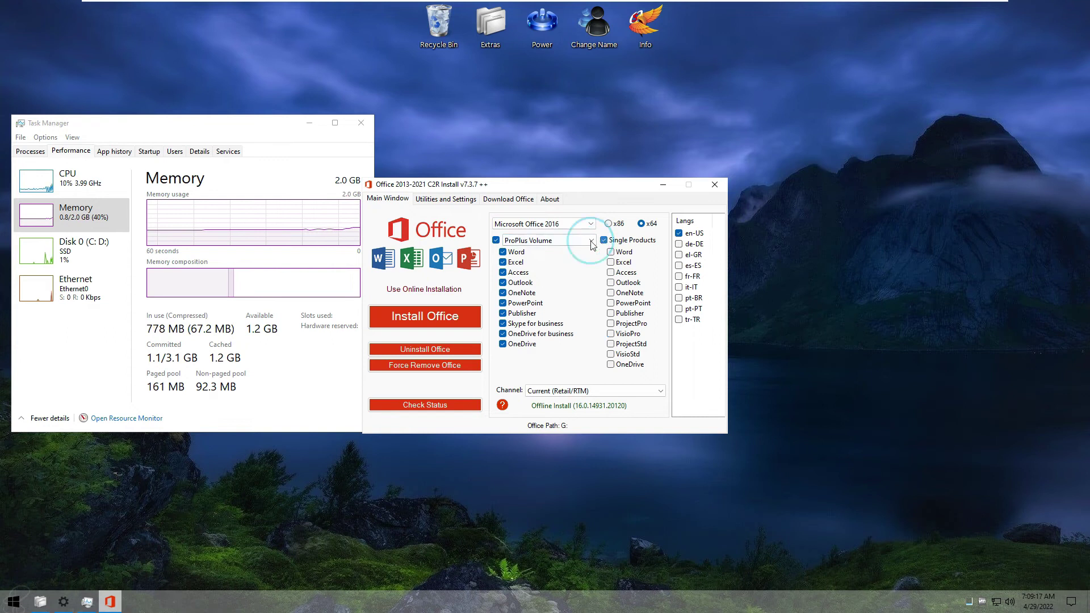
Install Microsoft Office 2019-2021 as Standard 2021 Volume, x64, en-US, without single products, and activate it with Online KMS
left_click(528, 224)
left_click(530, 245)
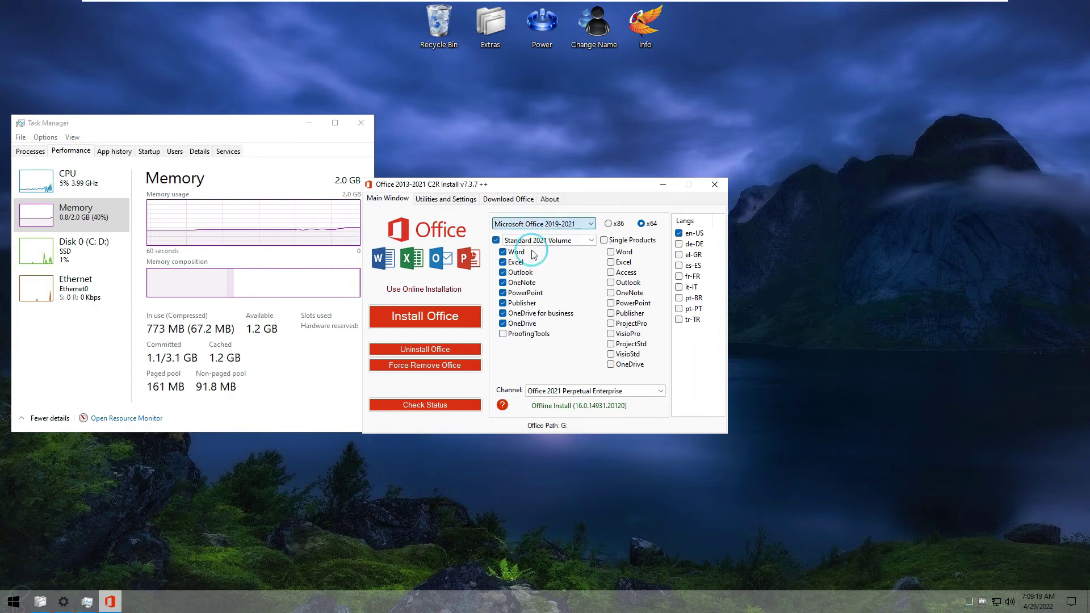
left_click(437, 317)
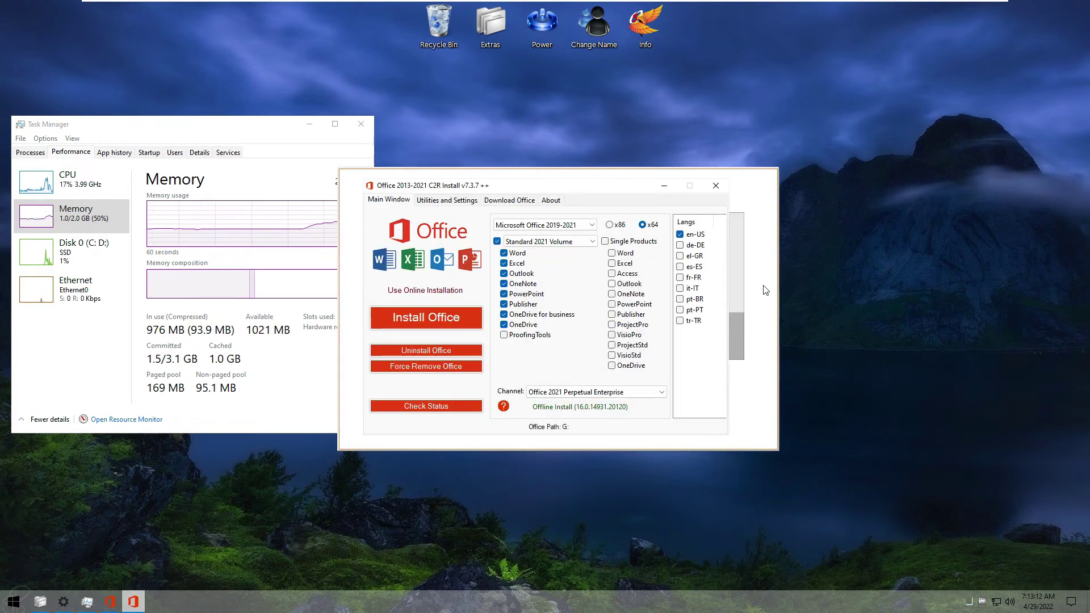
left_click(568, 424)
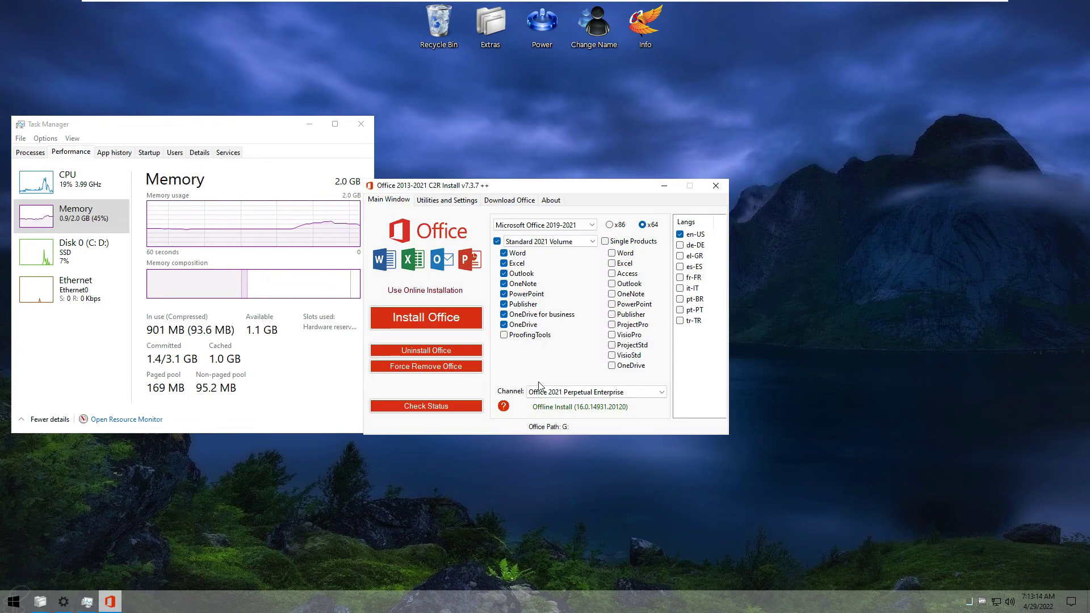
left_click(449, 201)
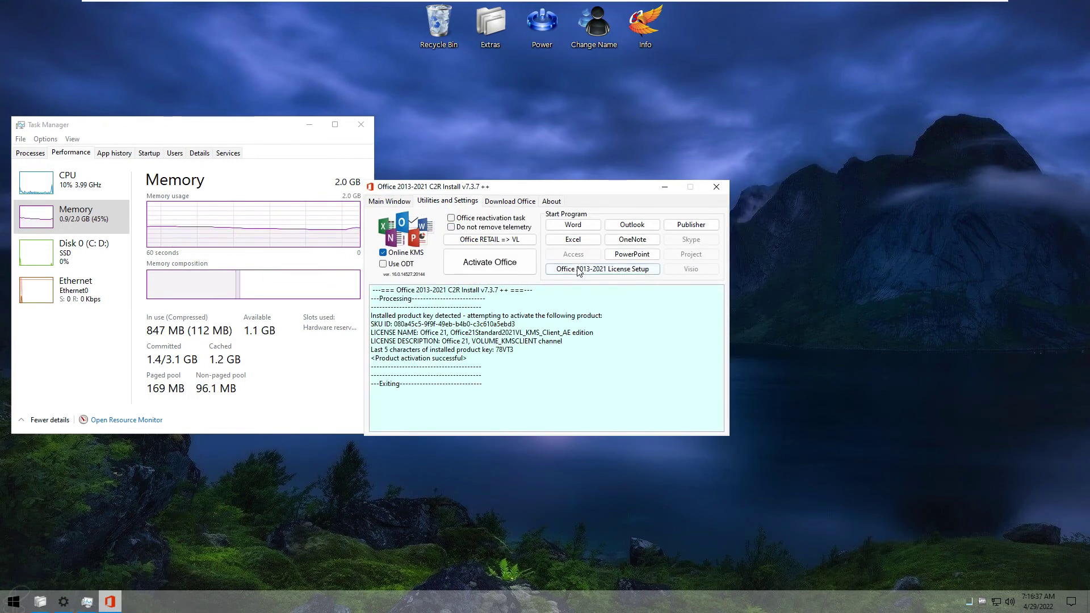
Launch Word from the Office installer, accept the license agreement and view the product activation information on the Account page
left_click(576, 226)
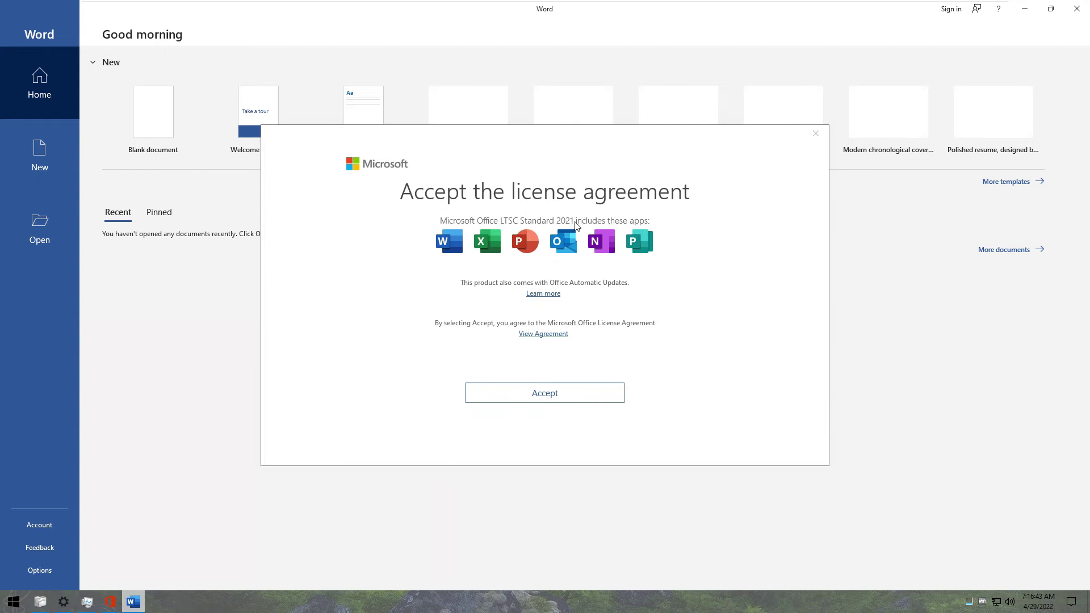
left_click(549, 387)
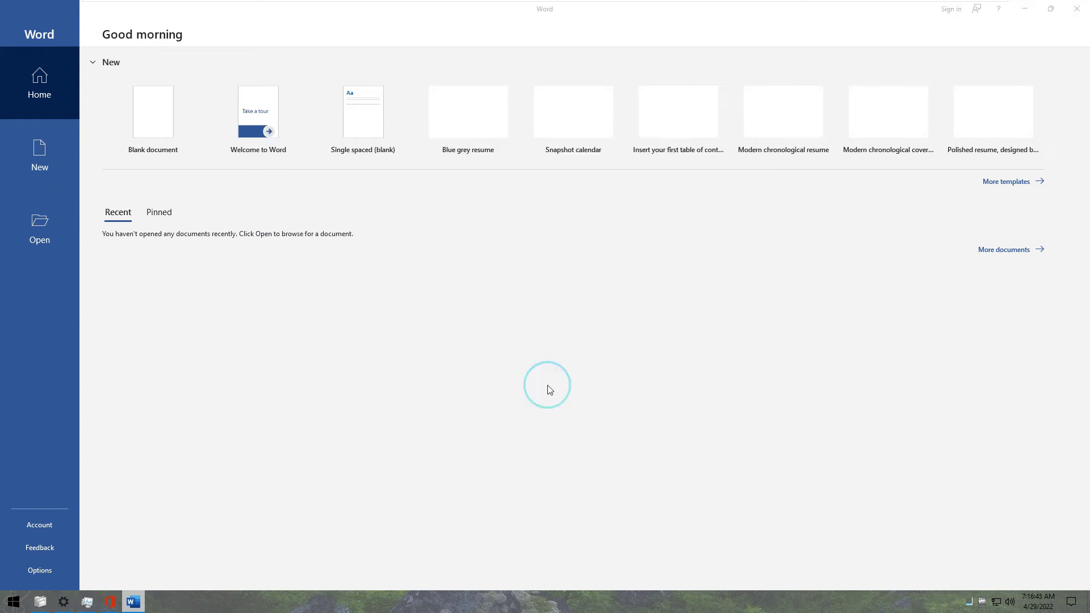
left_click(794, 431)
left_click(24, 528)
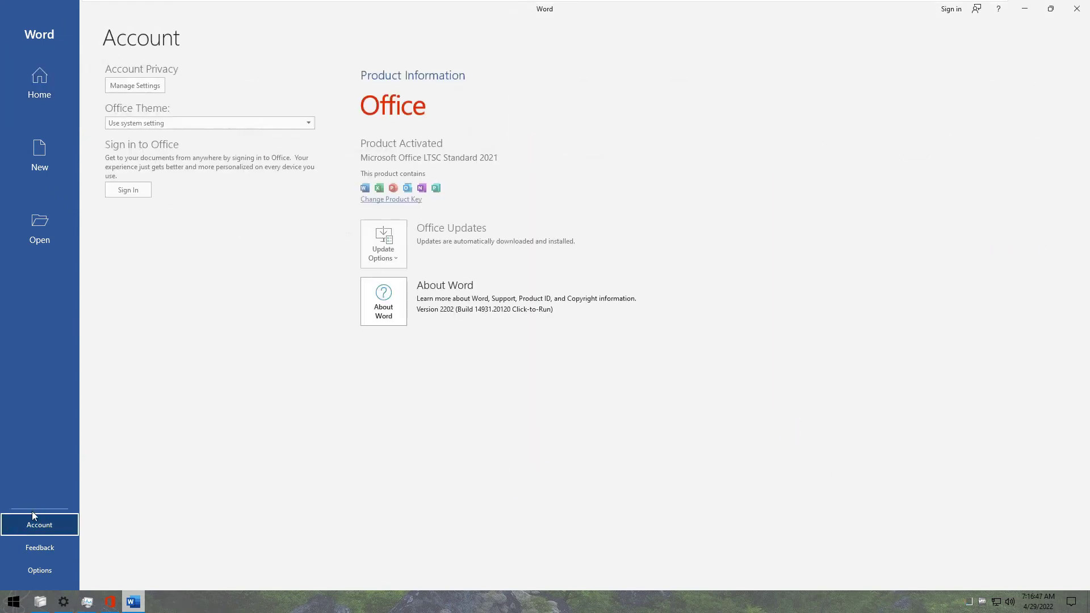
Create a new Word document from the Education brochure template
left_click(39, 162)
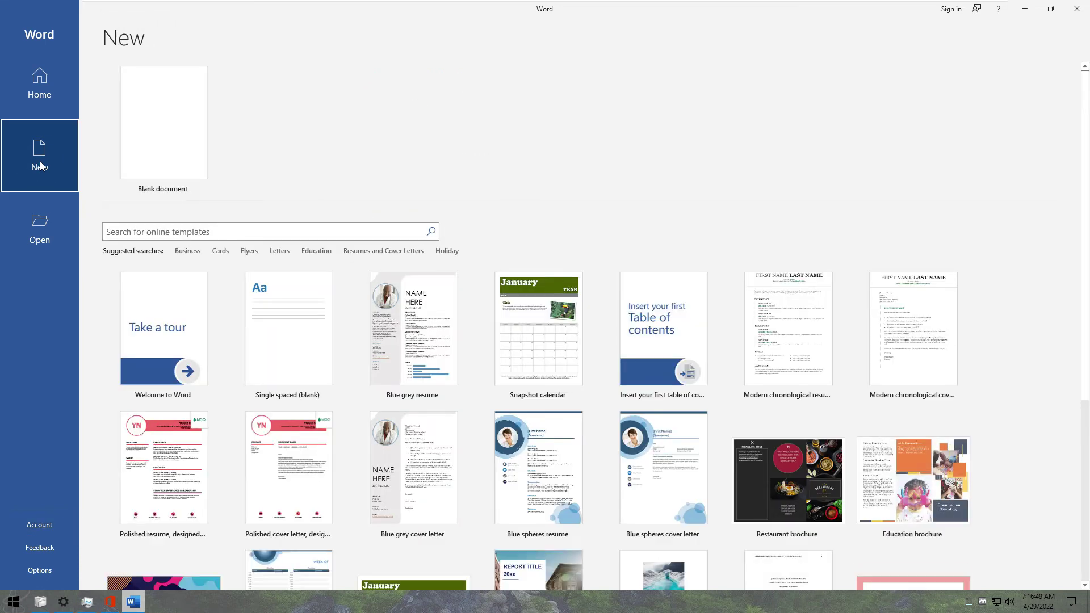
scroll(726, 413, "down", 3)
double_click(931, 383)
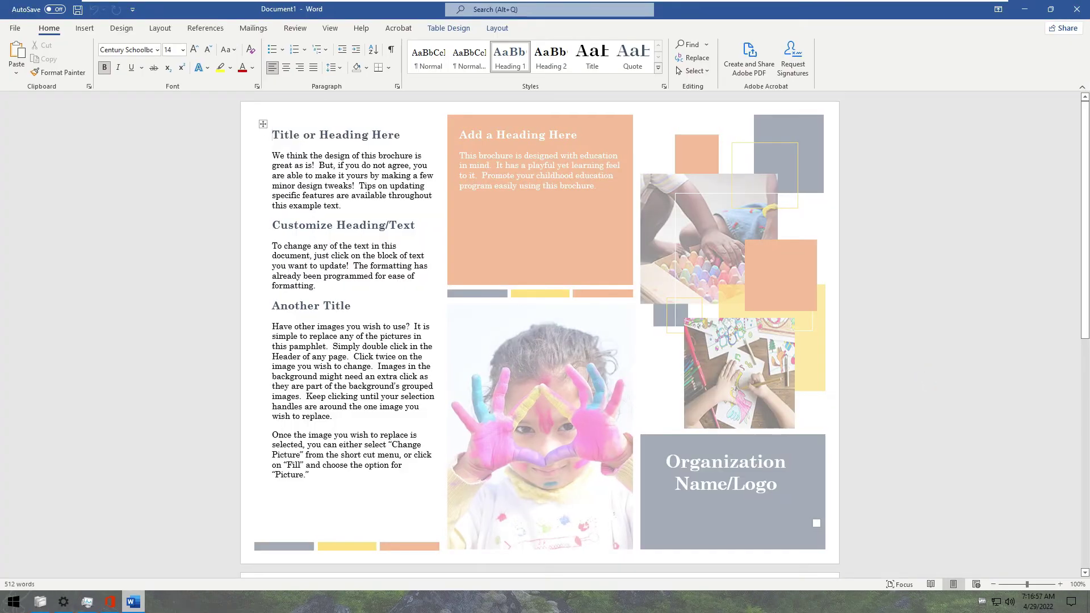
Minimize Word, launch Excel from the Office installer and view its product activation information on the Account page
left_click(1027, 10)
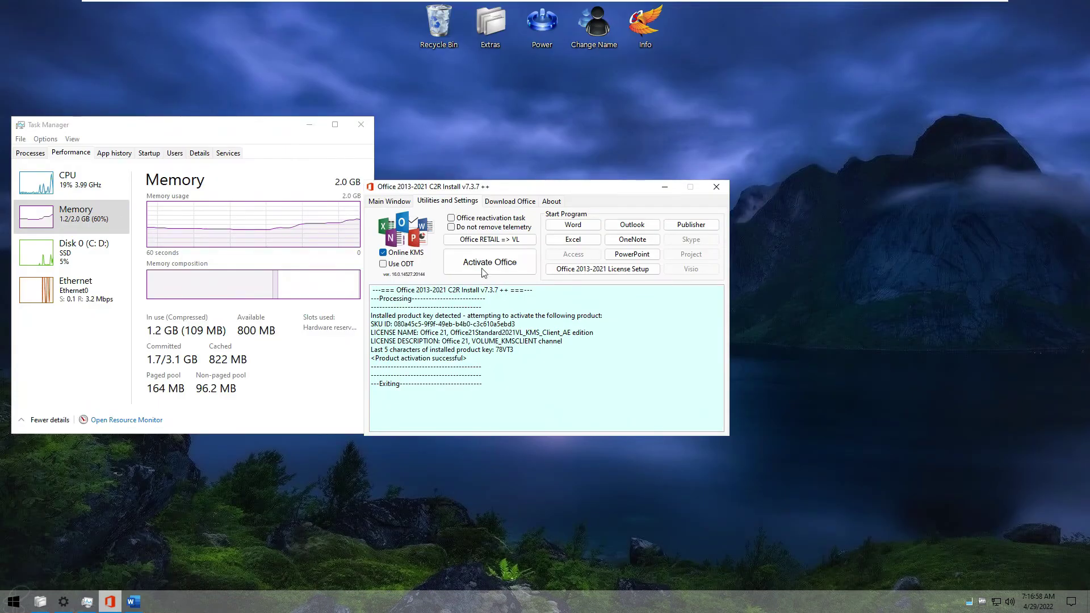
left_click(573, 239)
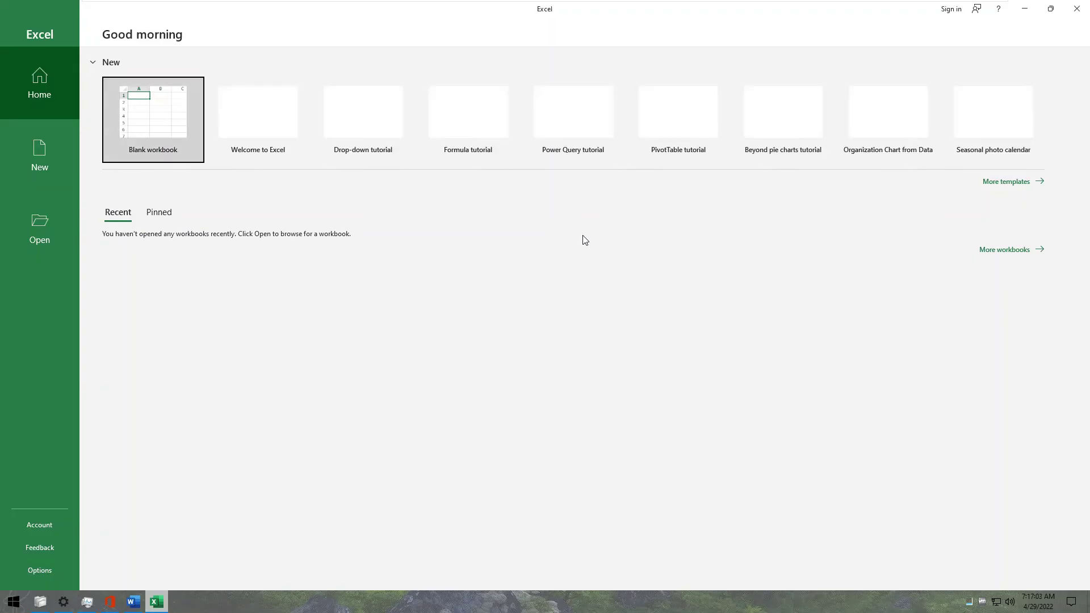
left_click(26, 523)
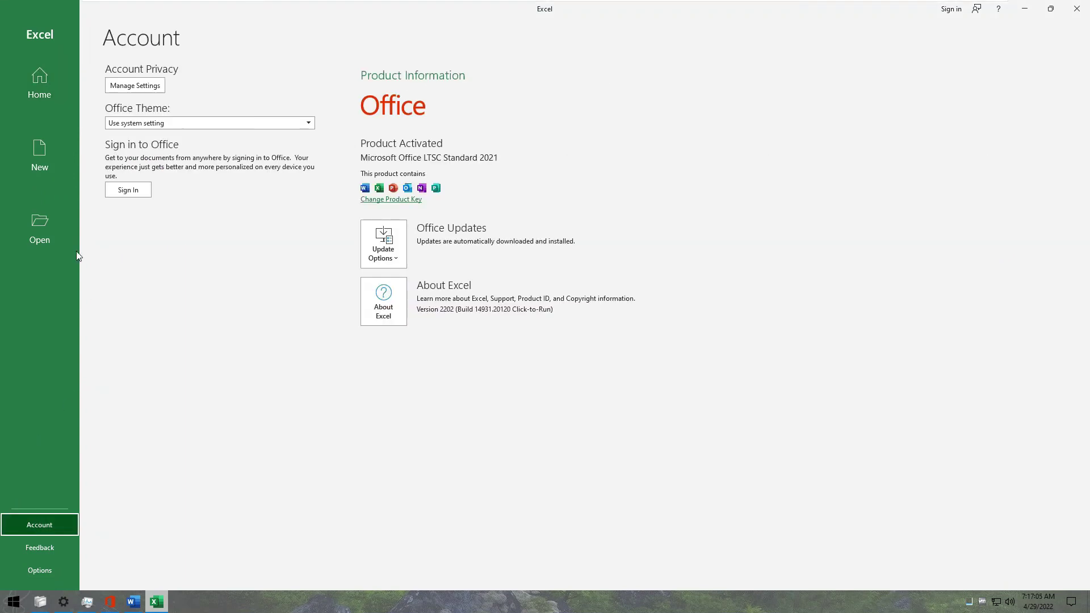
Create a new Excel workbook from the Loan calculator template
left_click(54, 139)
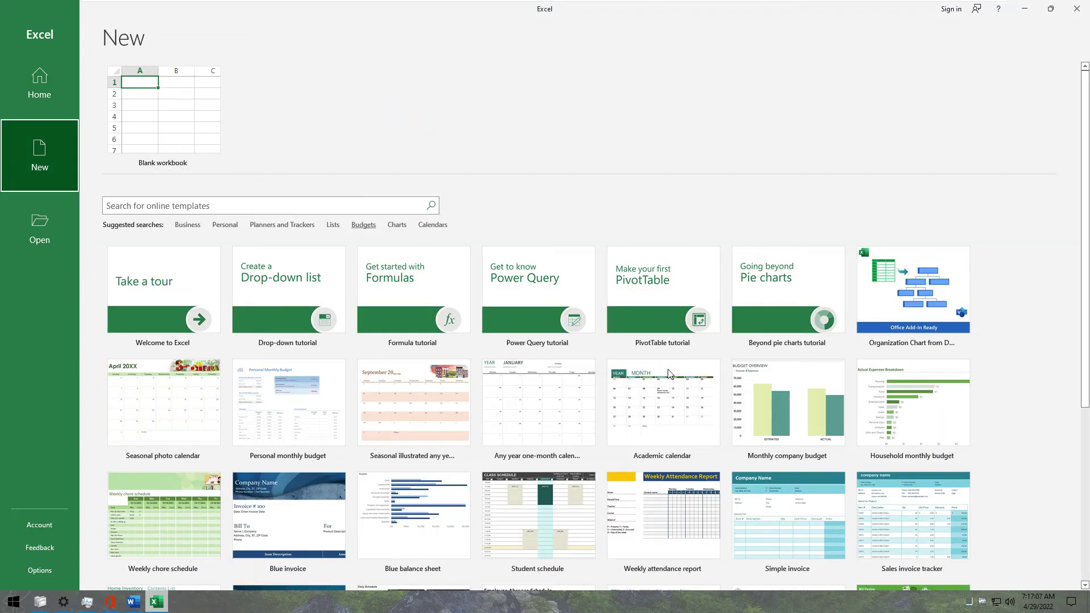
scroll(755, 388, "down", 2)
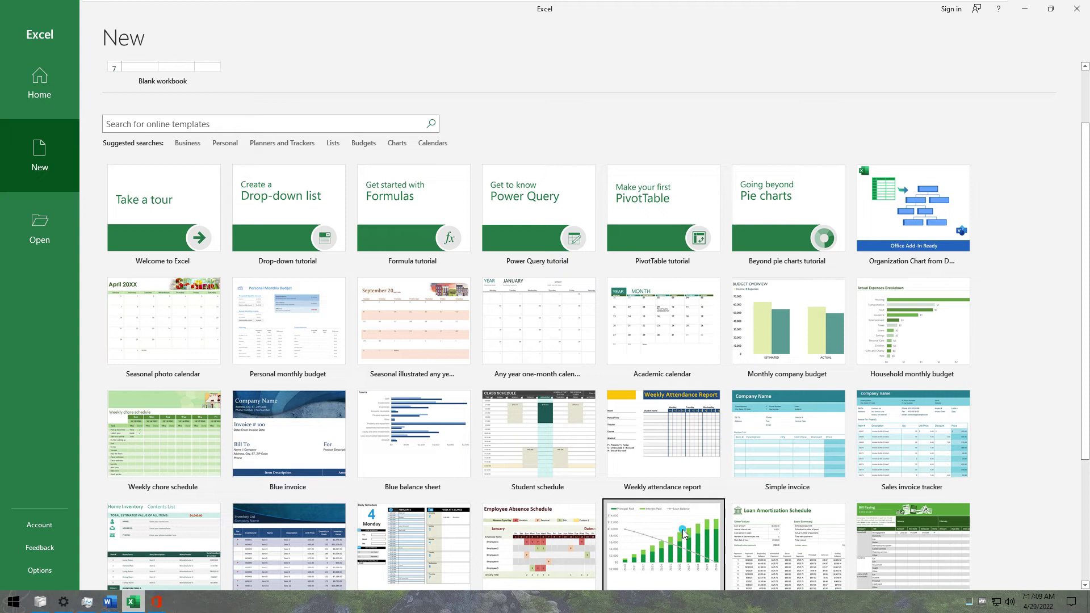
left_click(684, 534)
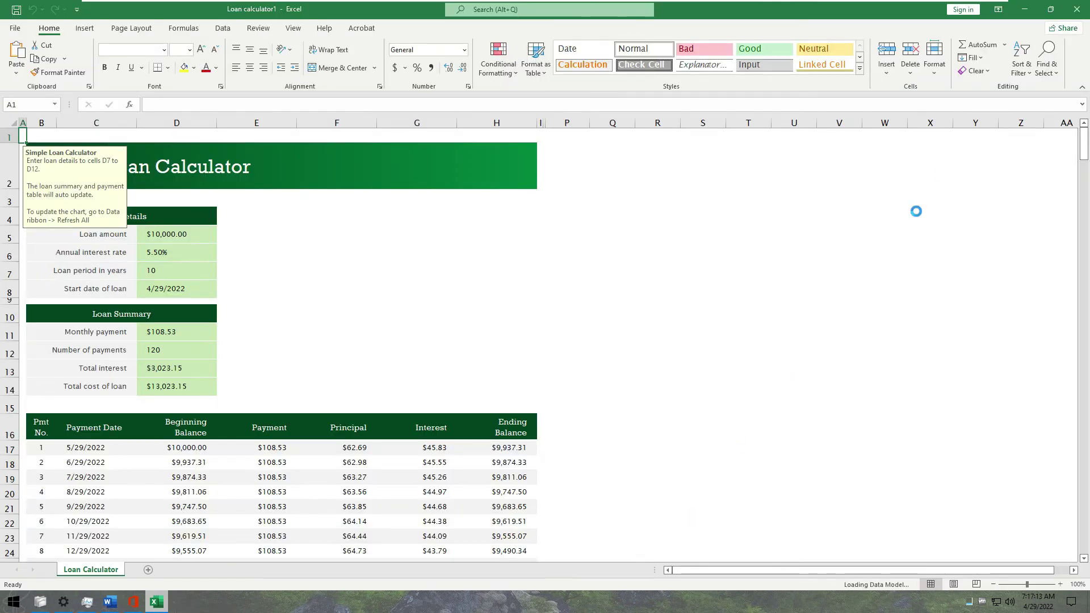
Minimize Excel, launch PowerPoint from the Office installer and open its Account page
left_click(1024, 9)
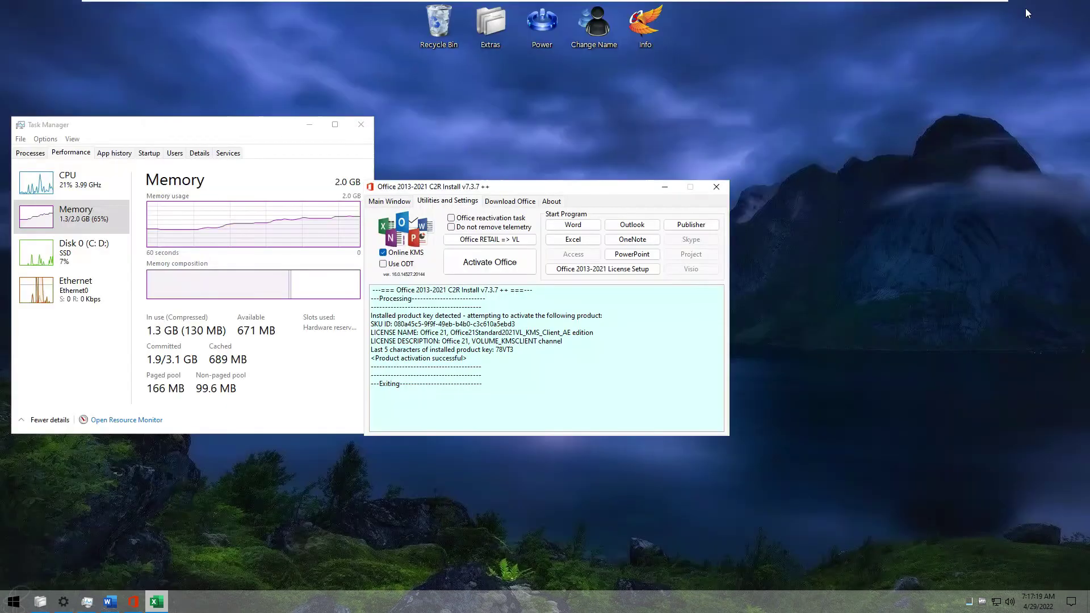
left_click(642, 254)
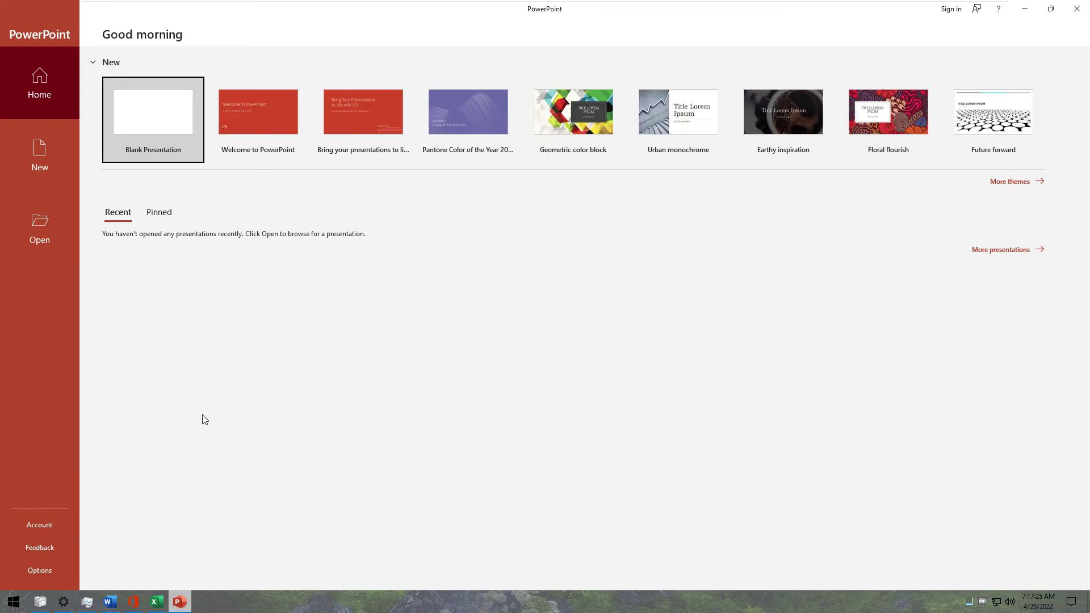
left_click(42, 524)
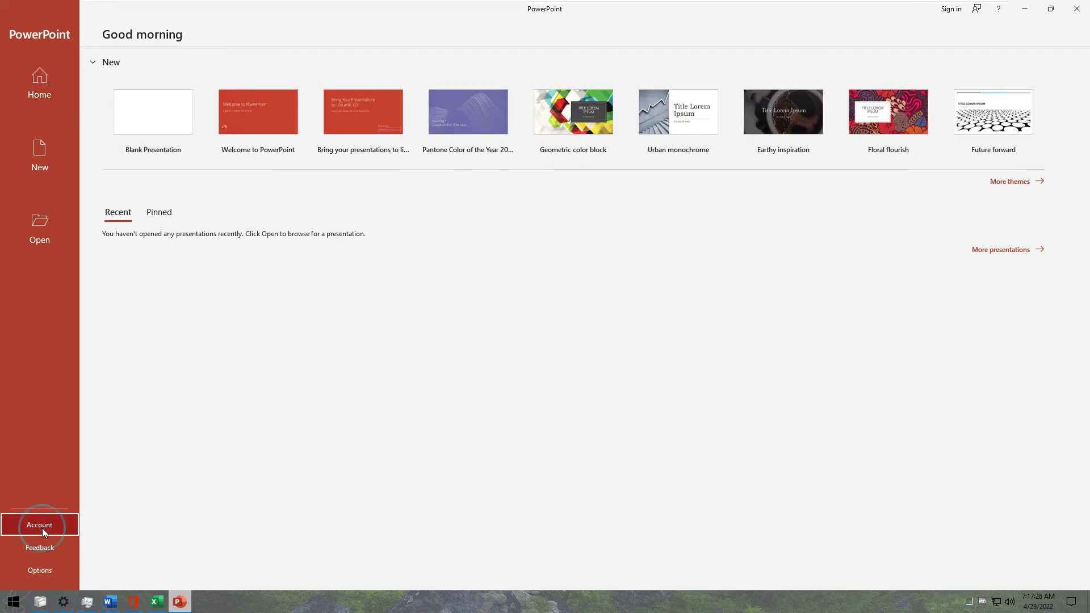
Create a new PowerPoint presentation from the Statistics focus template, then minimize it and close the Office installer
left_click(43, 167)
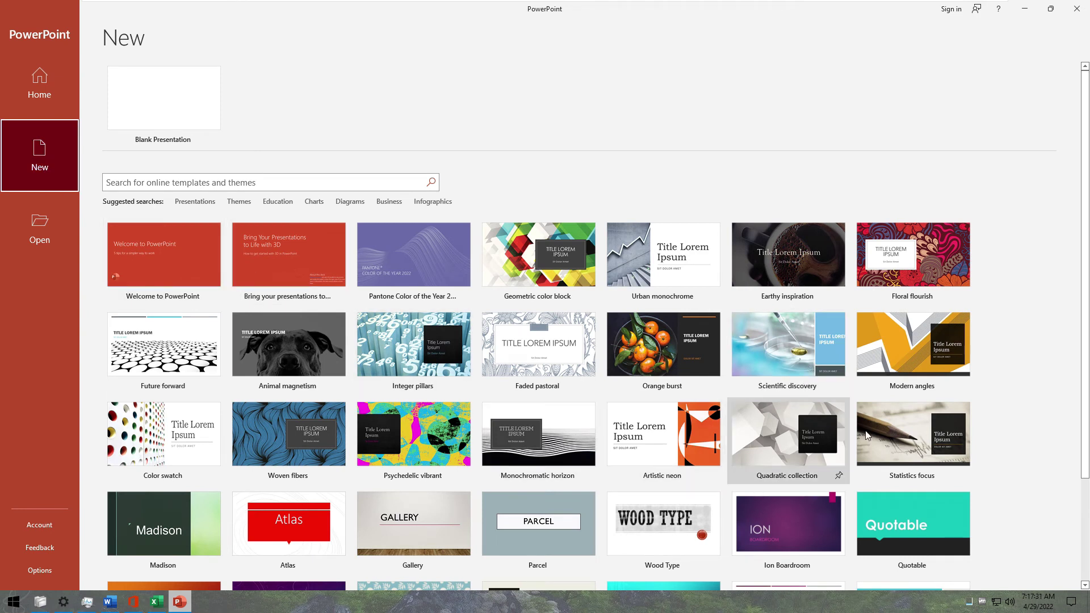
left_click(913, 418)
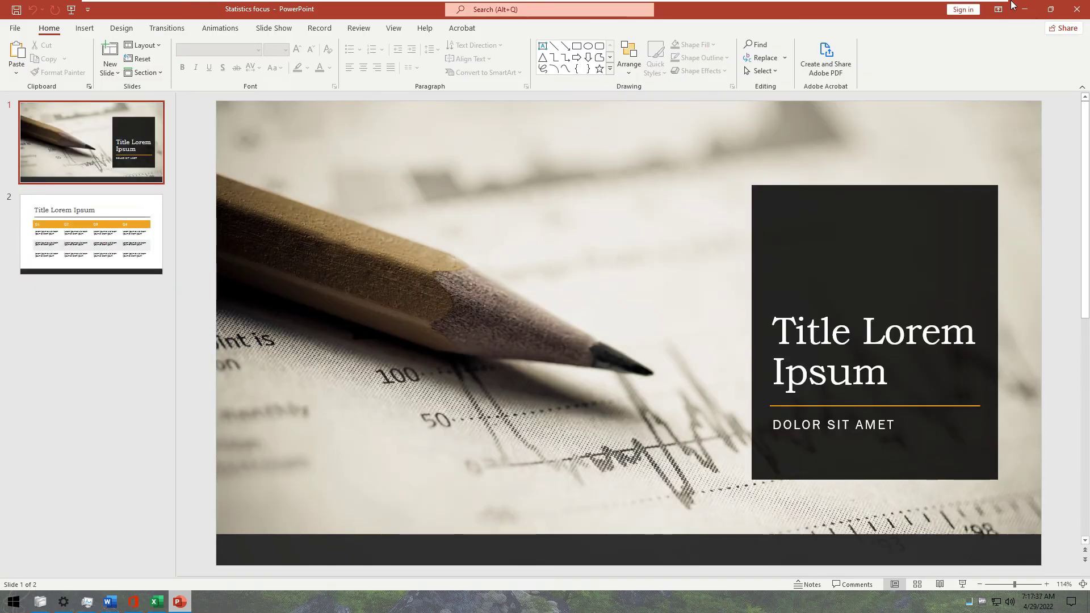
left_click(1025, 9)
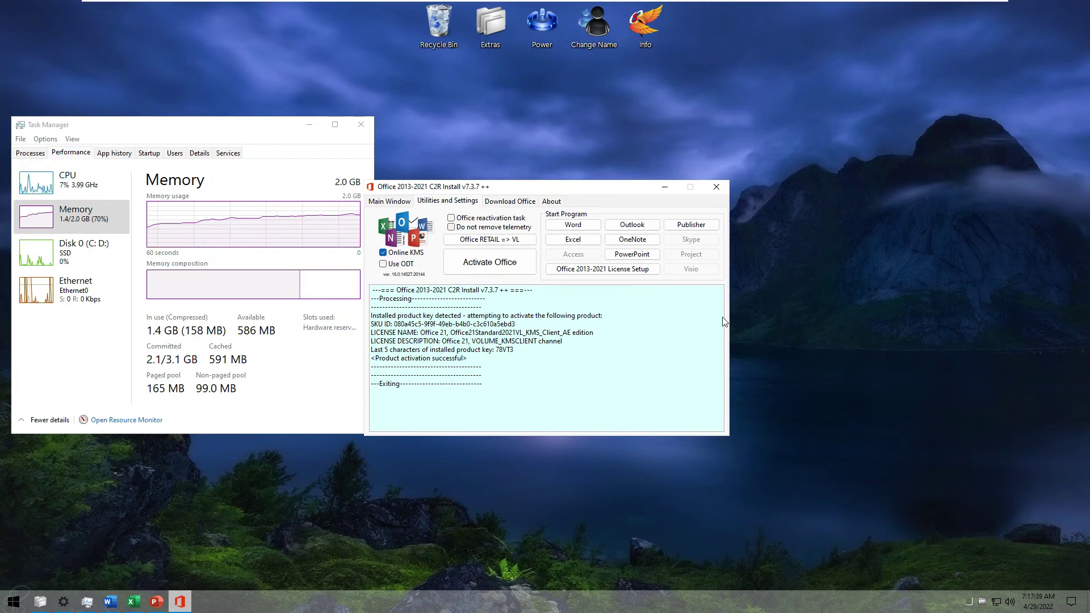
left_click(717, 187)
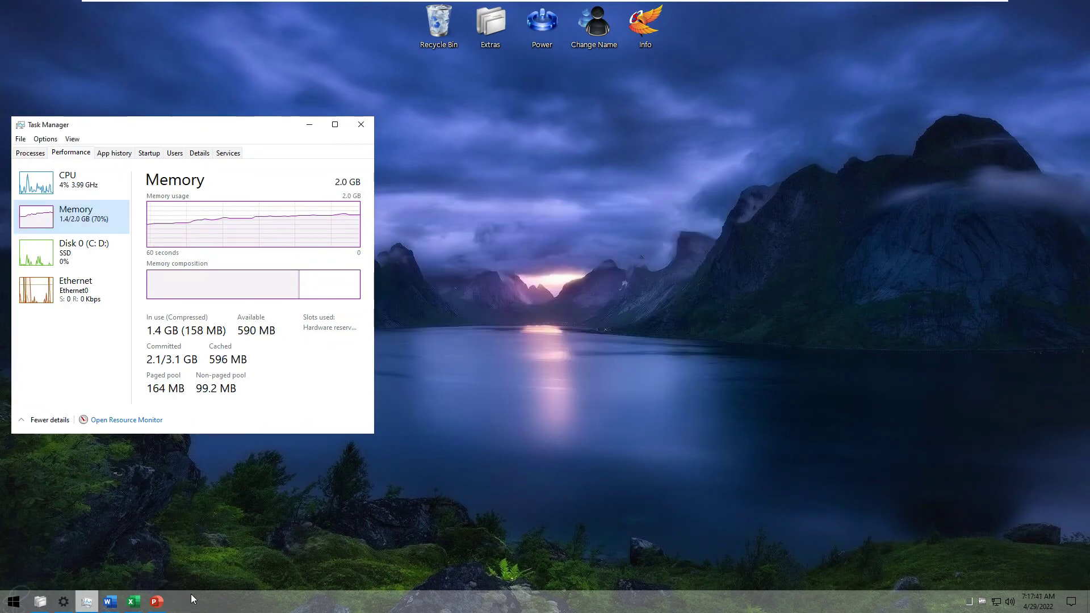
Switch to the Word brochure and save it as a PDF named Title or Heading Here in Documents
left_click(110, 602)
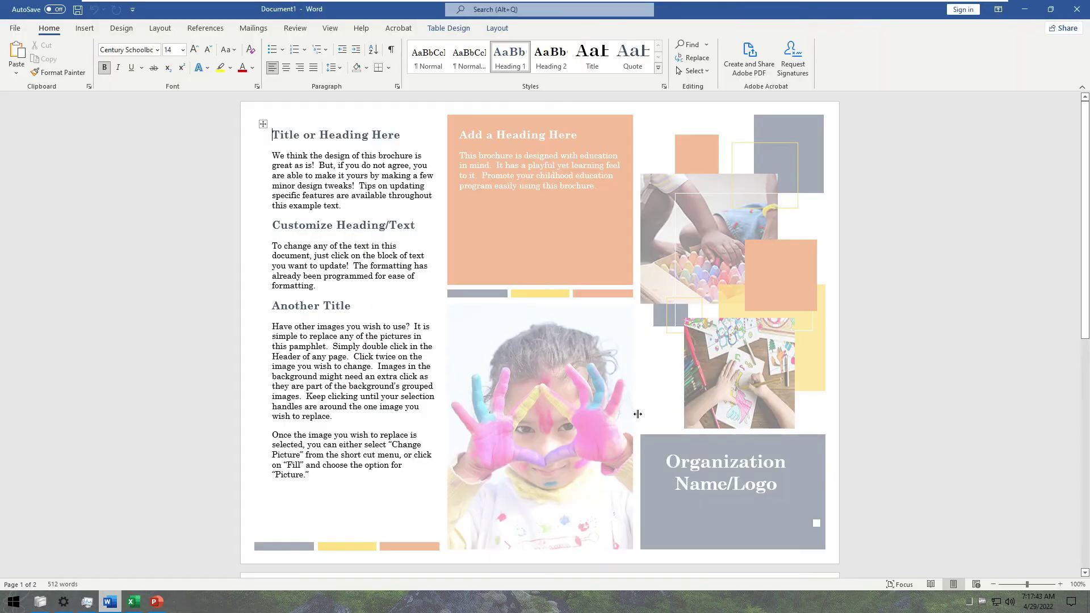
left_click(347, 302)
key("F12")
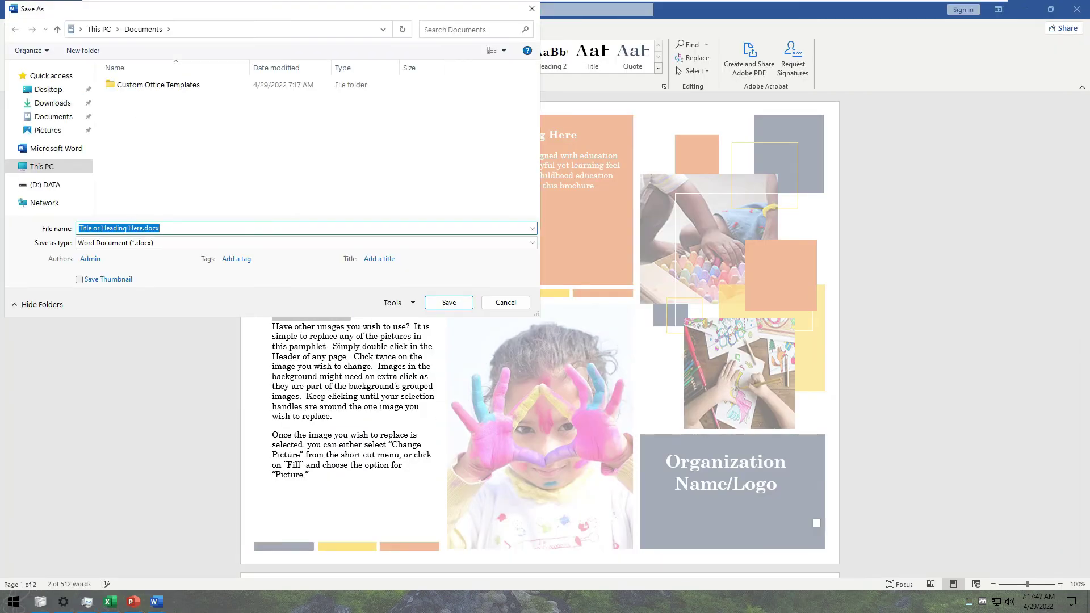
left_click(112, 244)
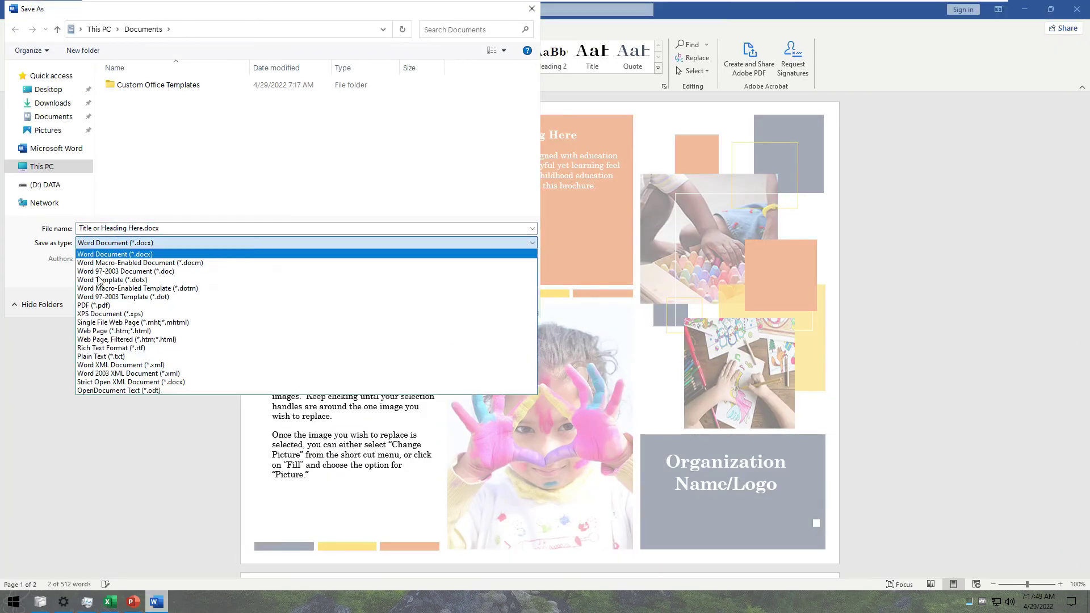
left_click(99, 305)
left_click(457, 332)
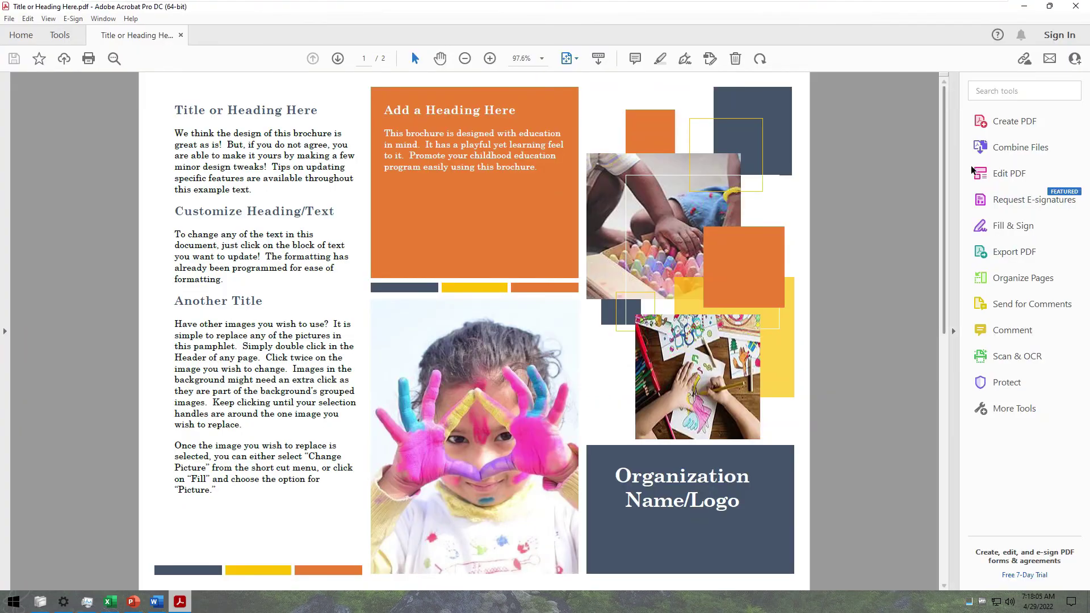
Enter PDF editing in Acrobat, select the brochure's two text blocks, then minimize Acrobat and Word
left_click(973, 172)
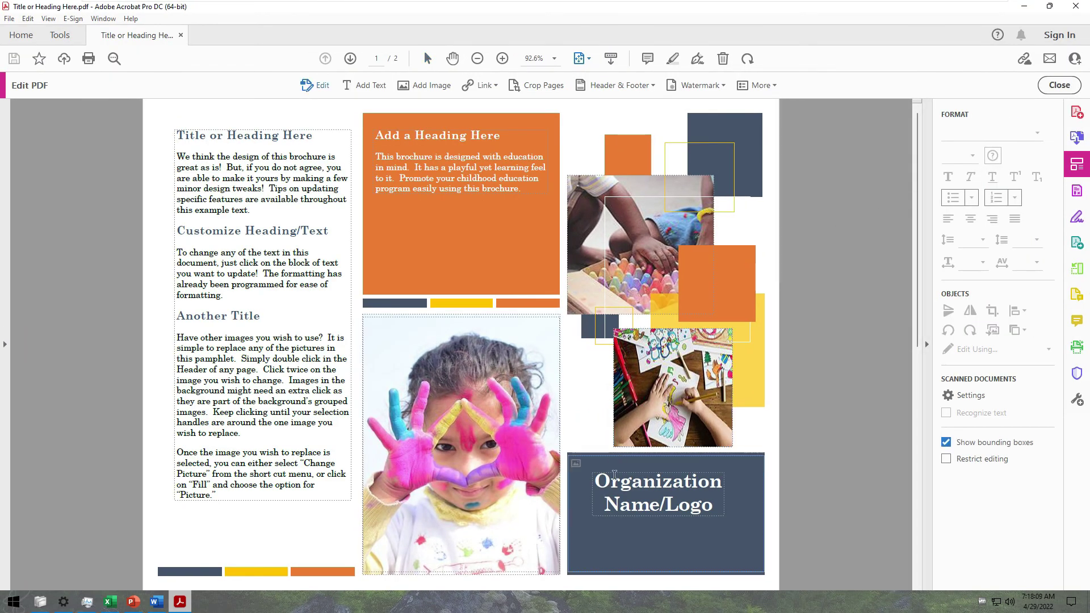
left_click(288, 381)
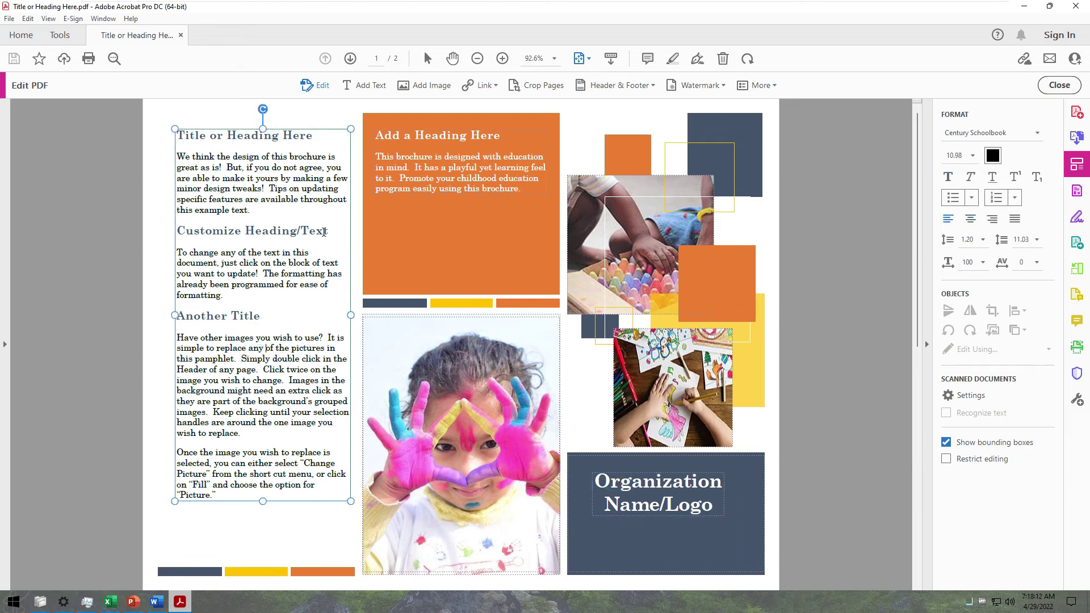
left_click(391, 146)
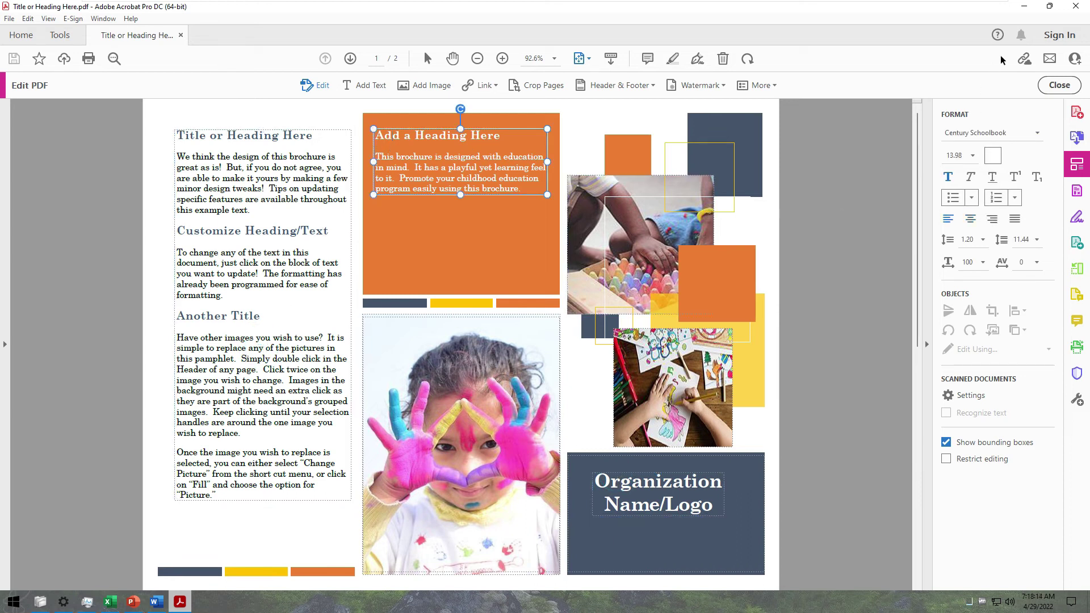
left_click(1027, 8)
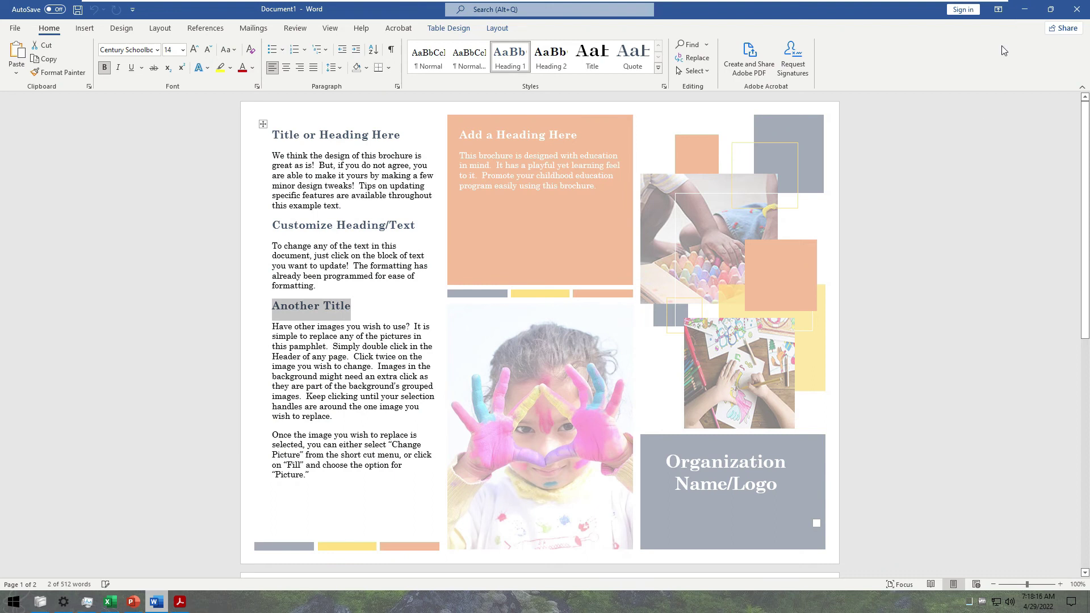
left_click(1024, 9)
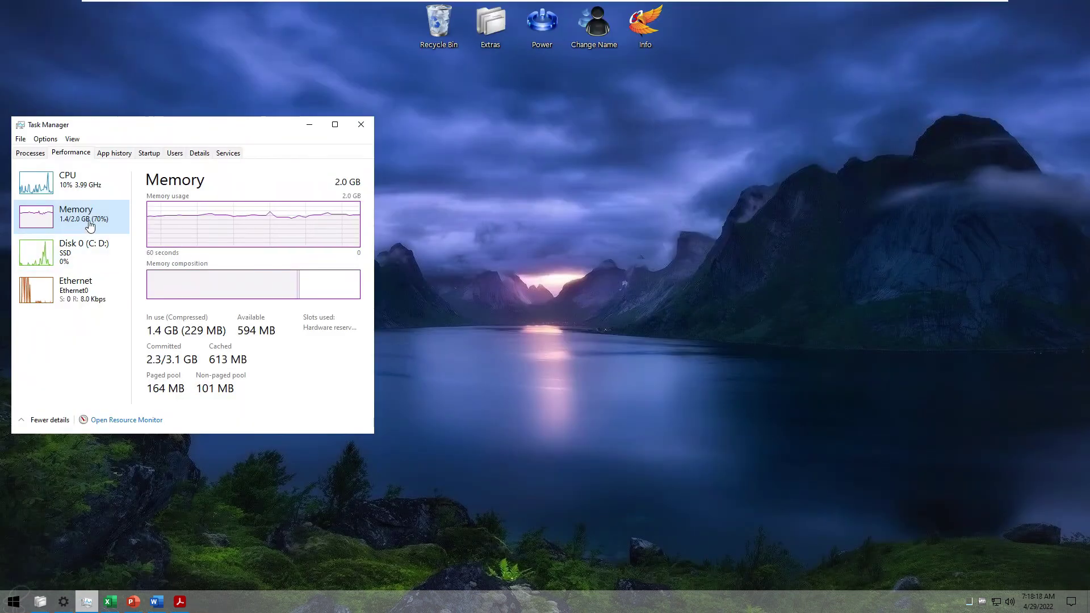
Launch Adobe Photoshop 2022 and open Adobe Photoshop.jpg in it from the D: DATA drive
left_click(14, 601)
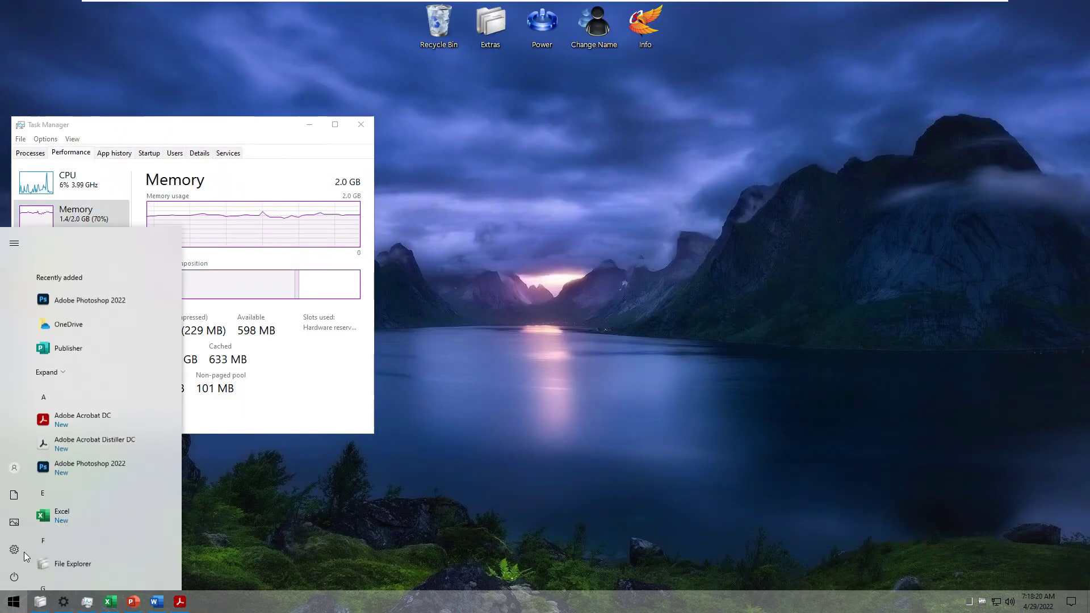
left_click(64, 264)
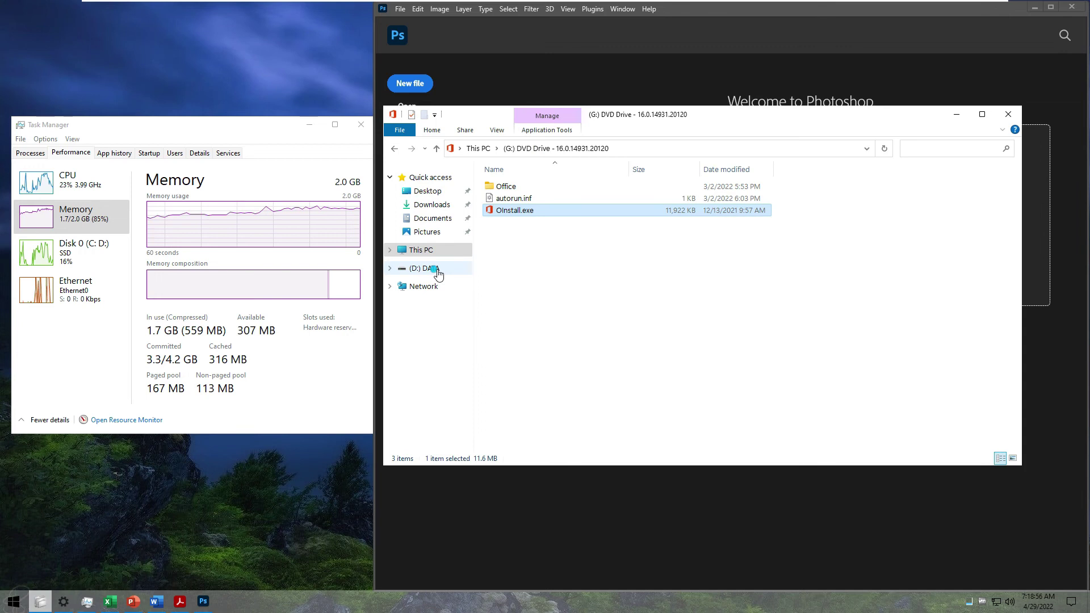
left_click(427, 269)
left_click_drag(646, 124, 487, 253)
left_click_drag(420, 323, 671, 185)
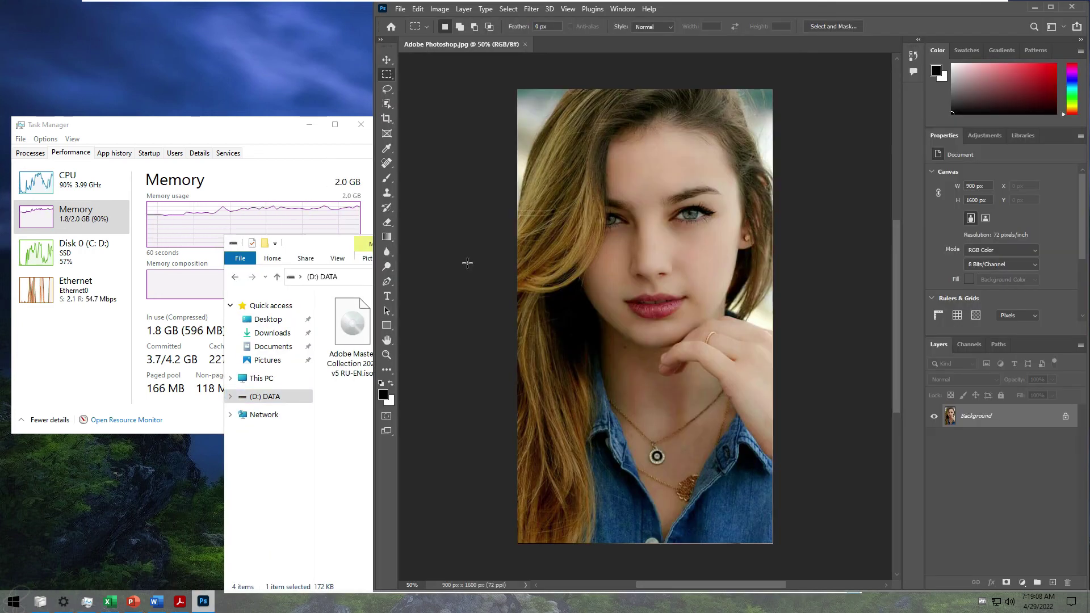
Open the portrait in the Camera Raw filter, dismiss its welcome page and narrow the window to uncover Task Manager
left_click(338, 244)
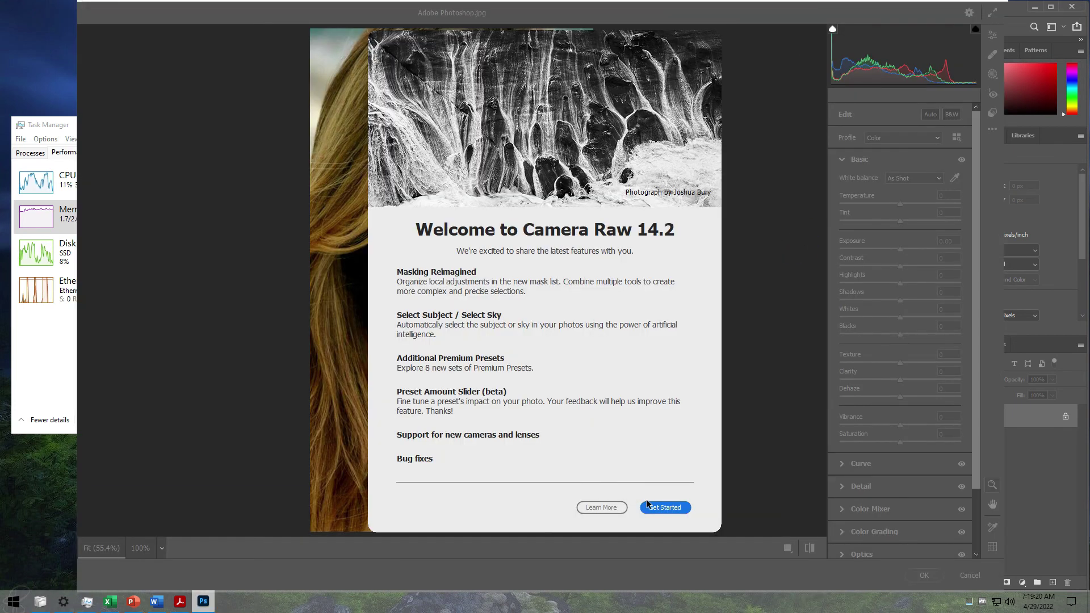
left_click(648, 505)
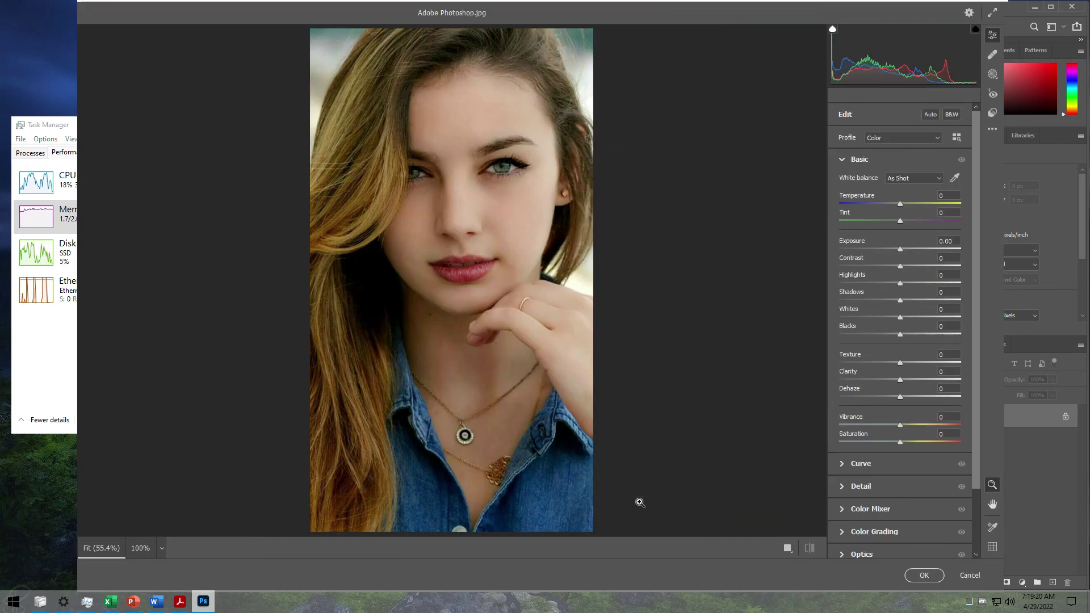
left_click_drag(80, 295, 370, 316)
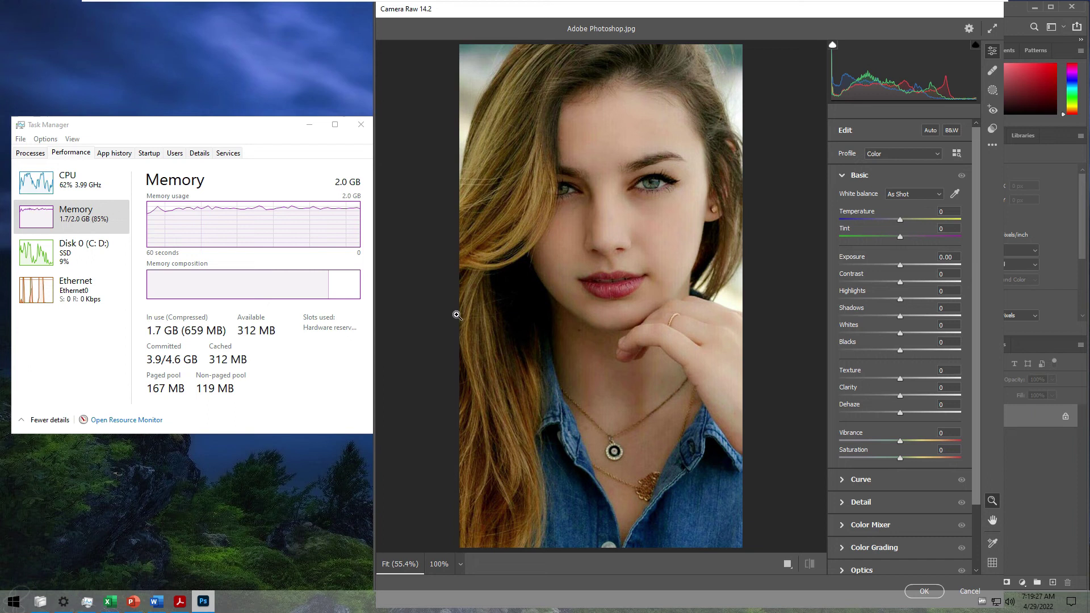
Set Whites to +50, Shadows to about +71 and Noise Reduction to 64 for the portrait
left_click_drag(900, 334, 943, 314)
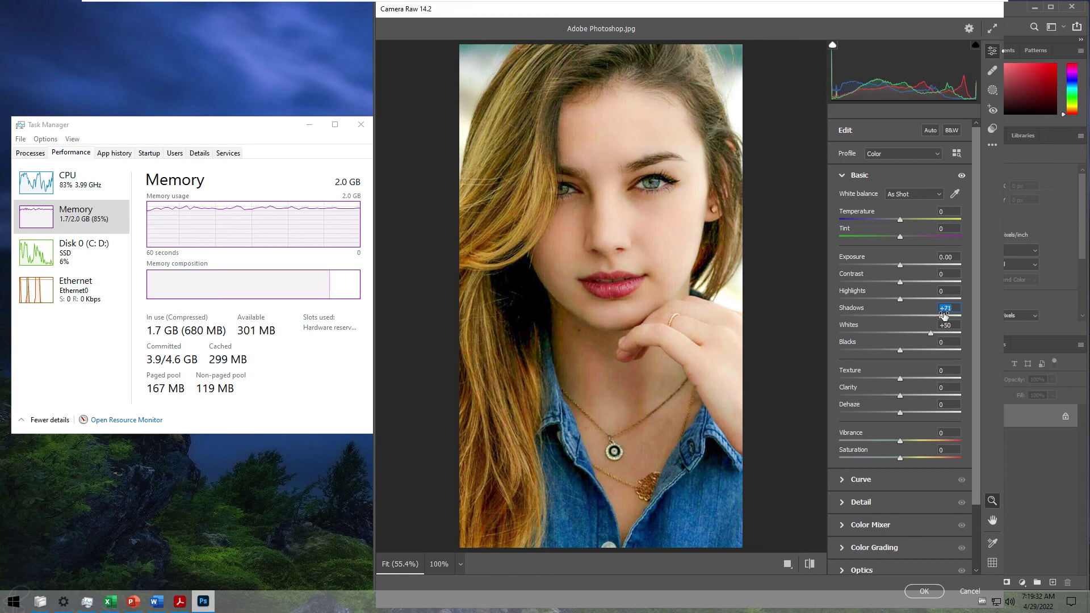
left_click(861, 502)
left_click_drag(857, 274, 918, 277)
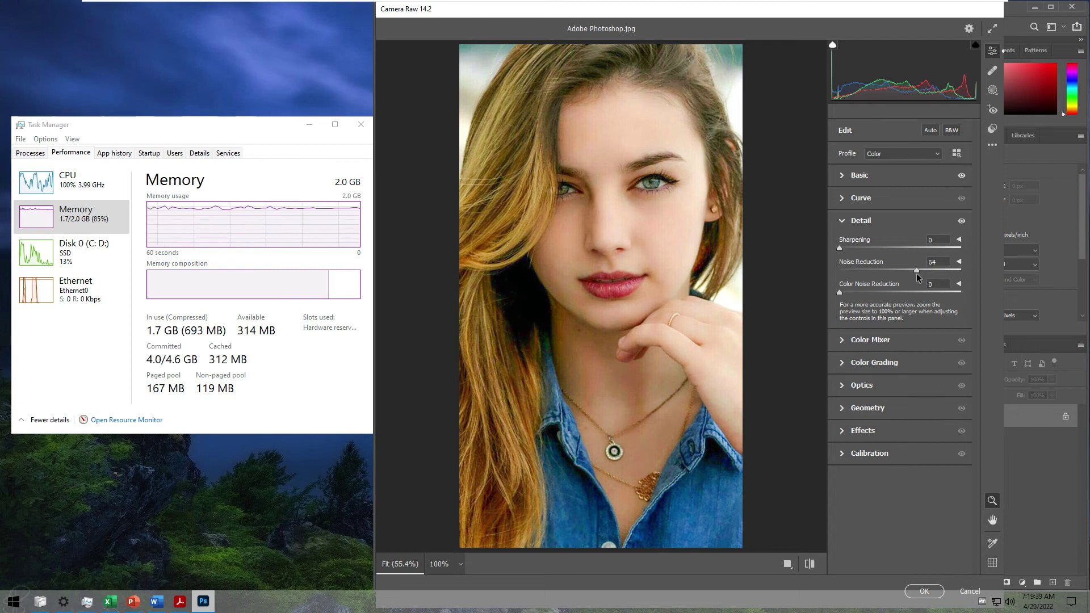
Color grade midtones to hue 108, saturation 44, shadows to 326, 15 and highlights to 11, 11, and apply the filter
left_click(842, 386)
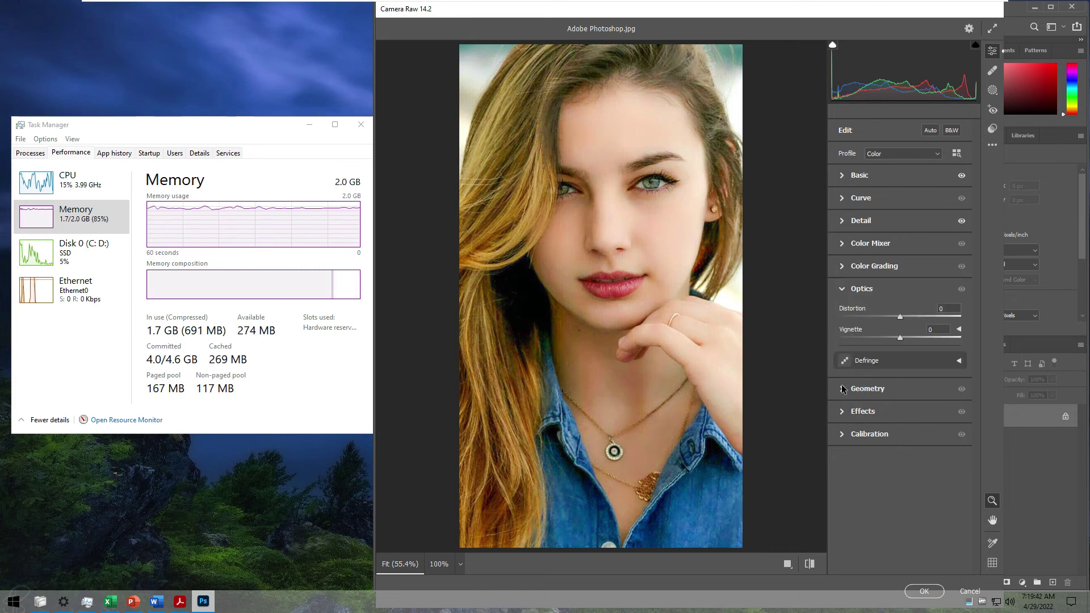
left_click(844, 269)
left_click_drag(900, 346, 896, 333)
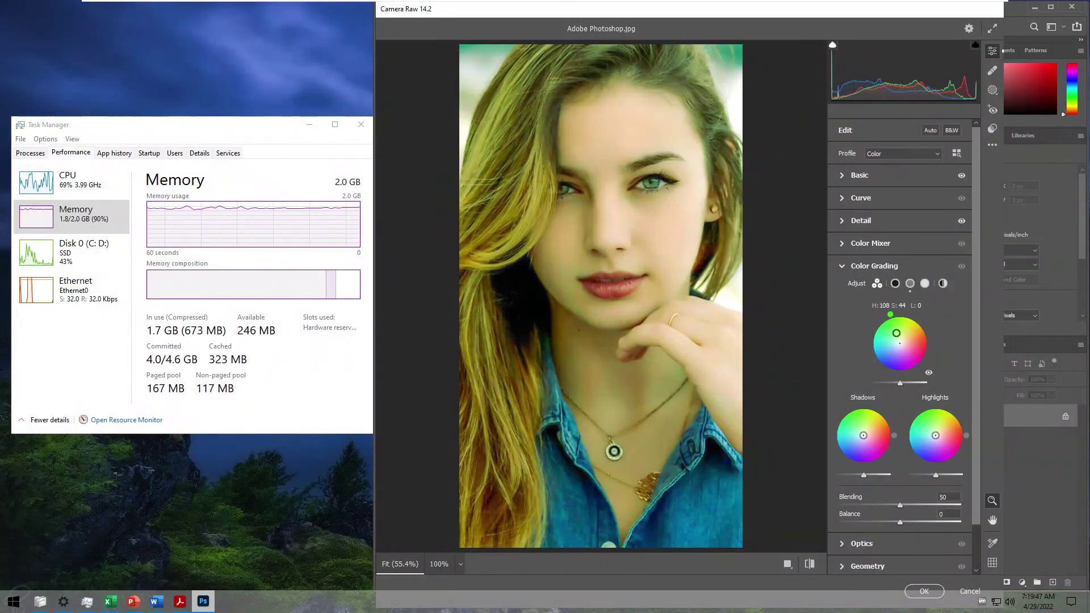
mouse_move(873, 437)
left_mouse_down()
mouse_move(871, 424)
mouse_move(866, 437)
left_mouse_up()
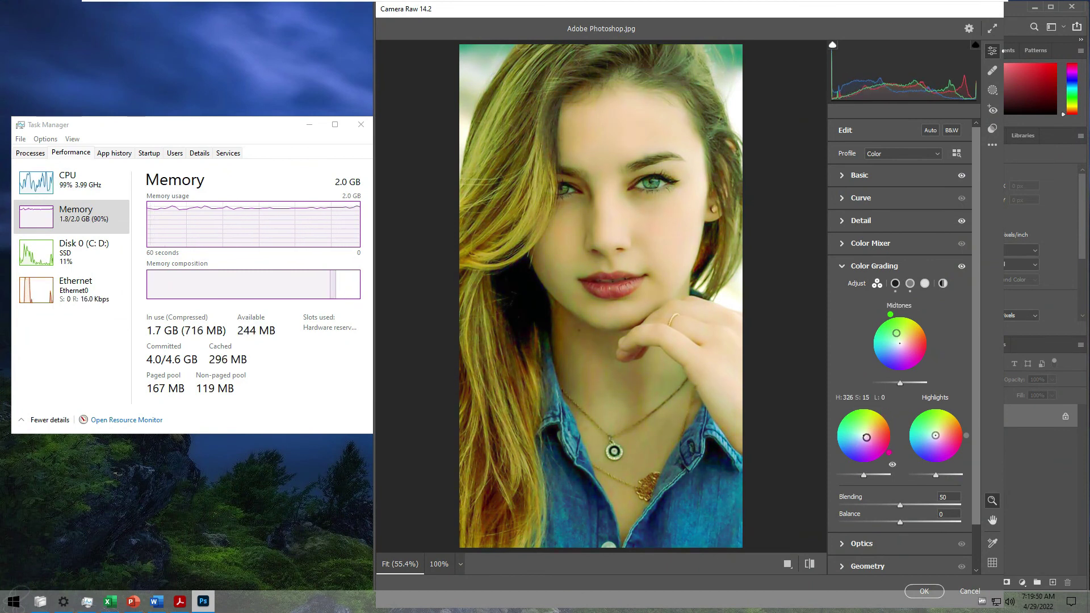
left_click_drag(935, 435, 939, 435)
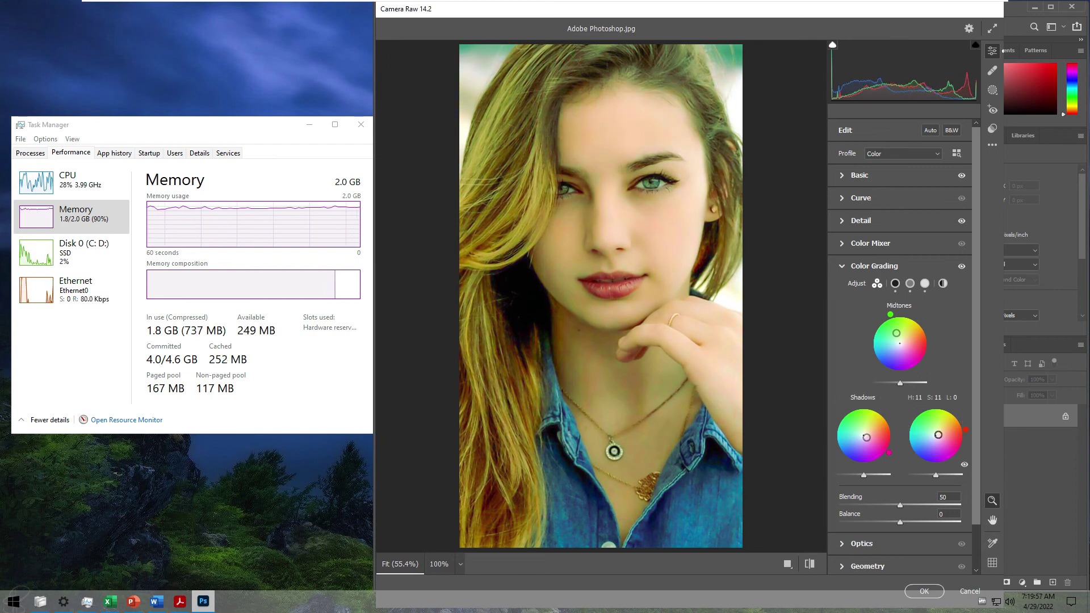
left_click(924, 592)
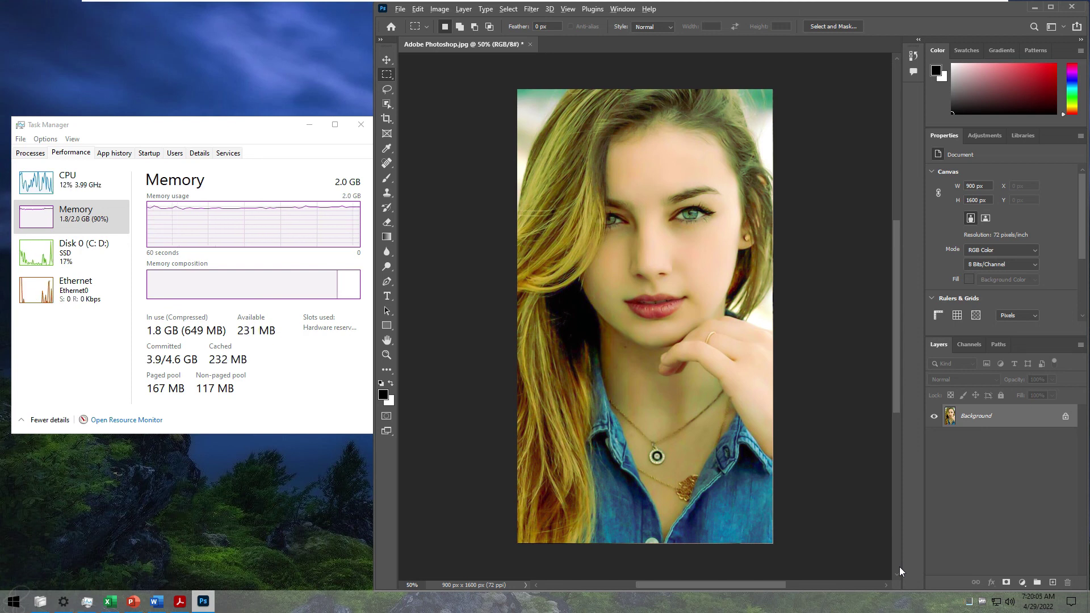
Save a JPEG copy of the edited portrait as Adobe Photoshop copy.jpg in the Downloads folder
key("ctrl+alt+s")
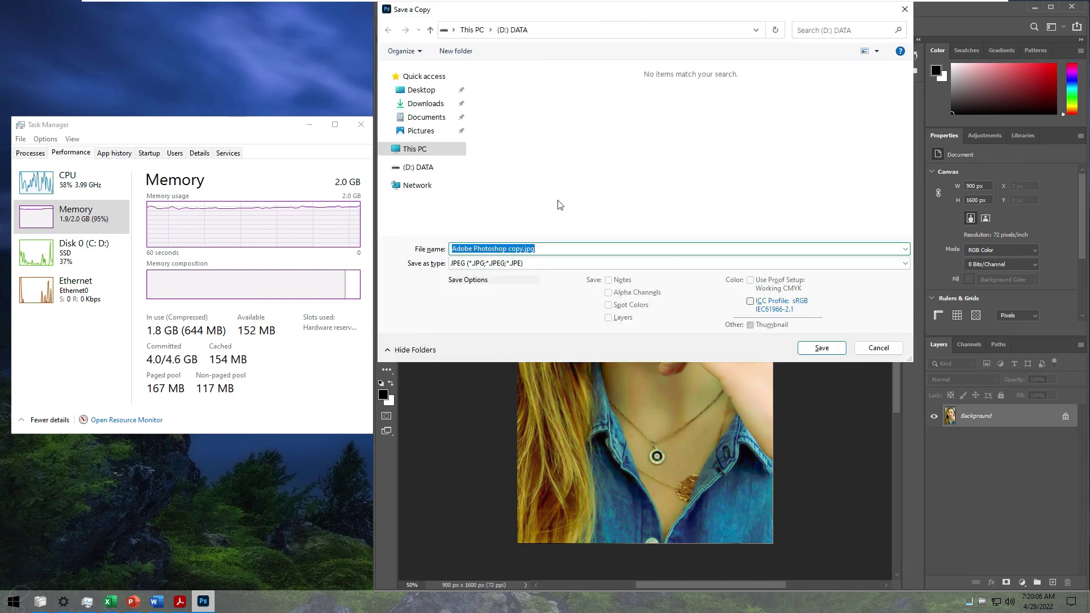
left_click(425, 103)
left_click(822, 348)
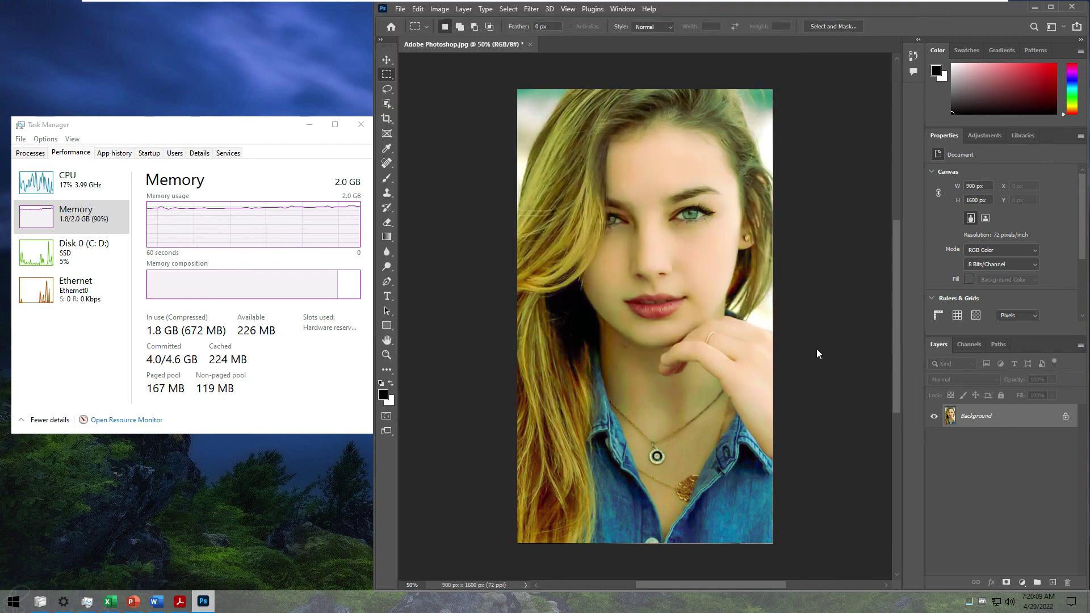
left_click(605, 150)
key("m")
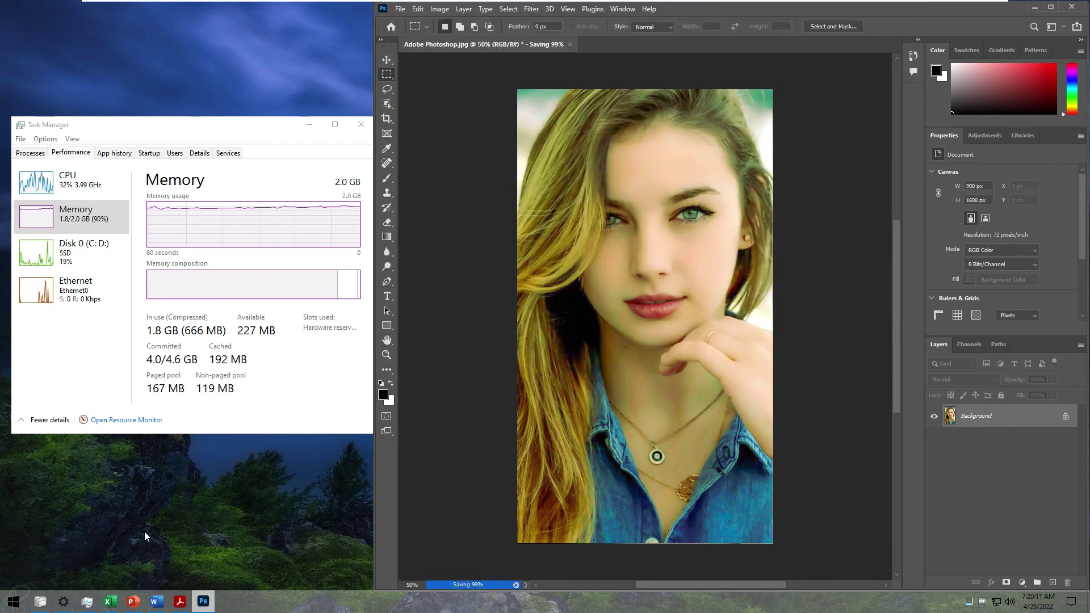
Check the saved portrait copy in the Downloads folder using larger thumbnails, then minimize File Explorer
left_click(40, 602)
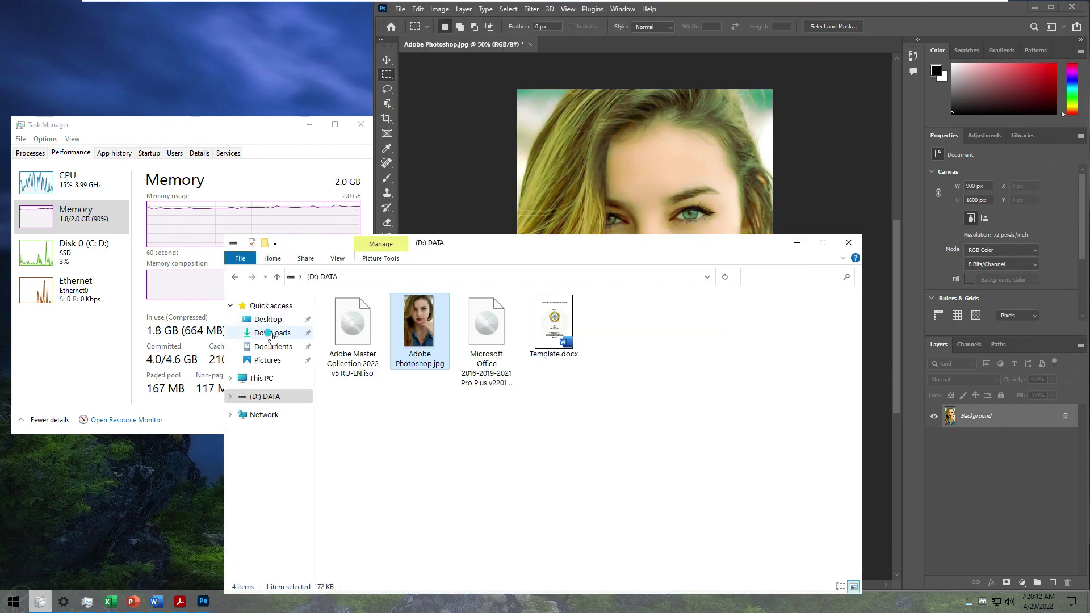
left_click(272, 333)
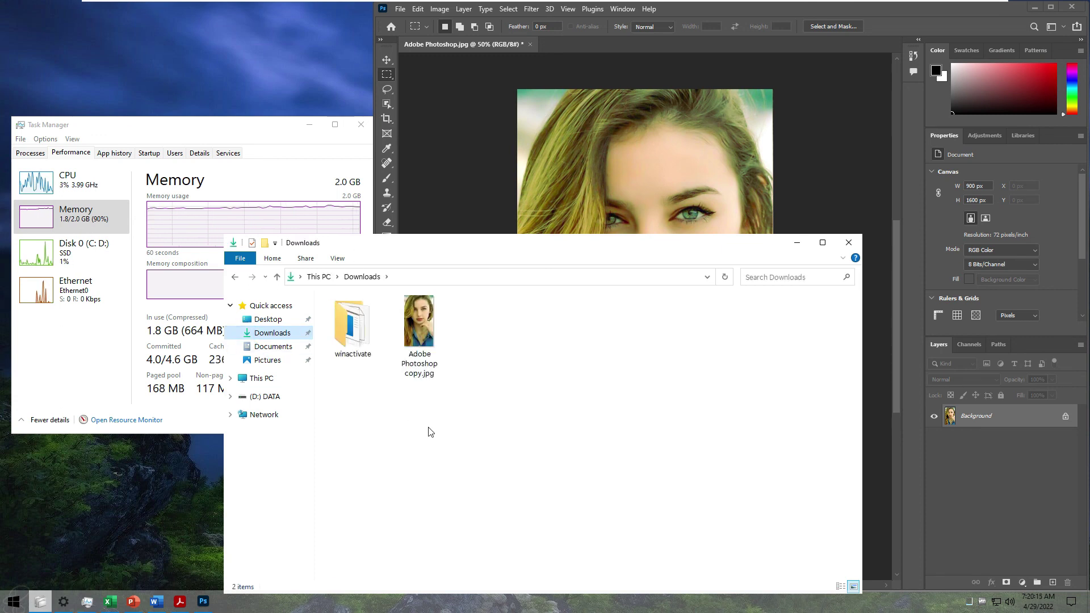
scroll(432, 437, "up", 3, "ctrl")
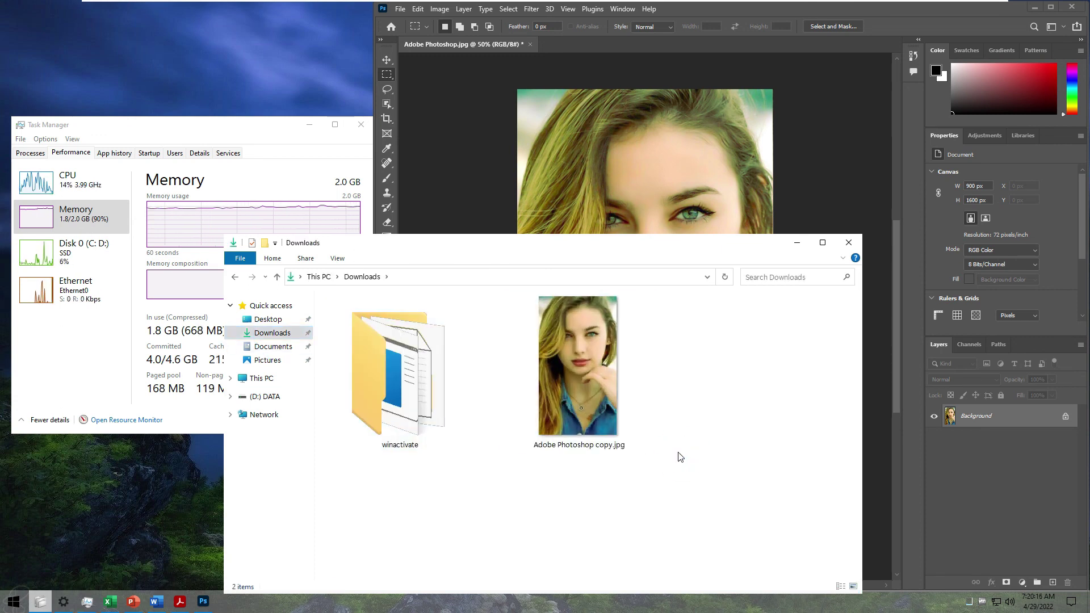
left_click(578, 358)
left_click(797, 242)
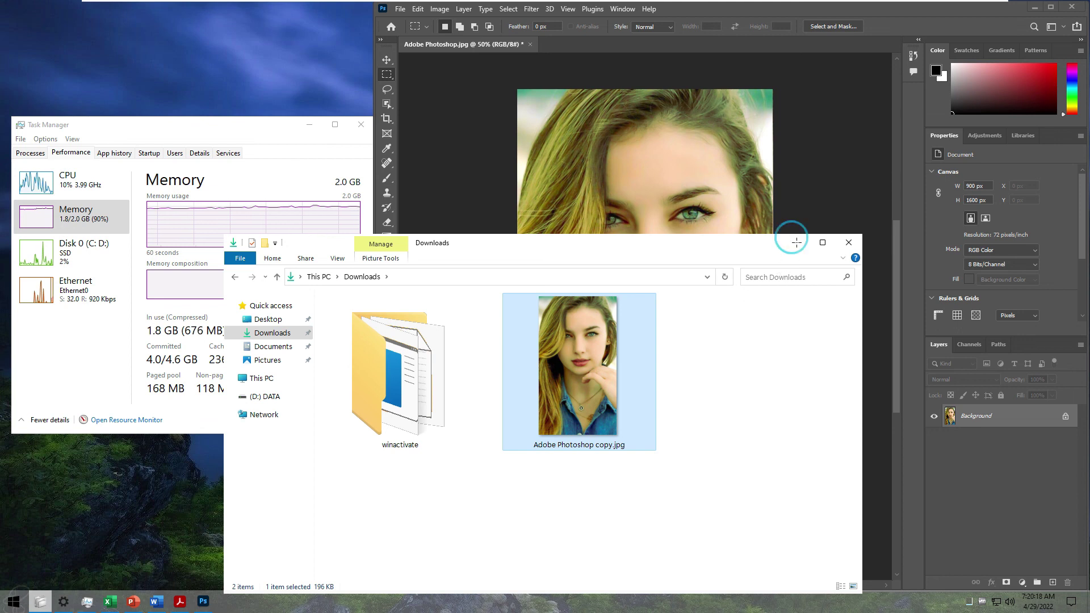
Narrow the Photoshop window to uncover the desktop and bring up the Start menu's list of installed apps
left_click_drag(374, 490, 727, 492)
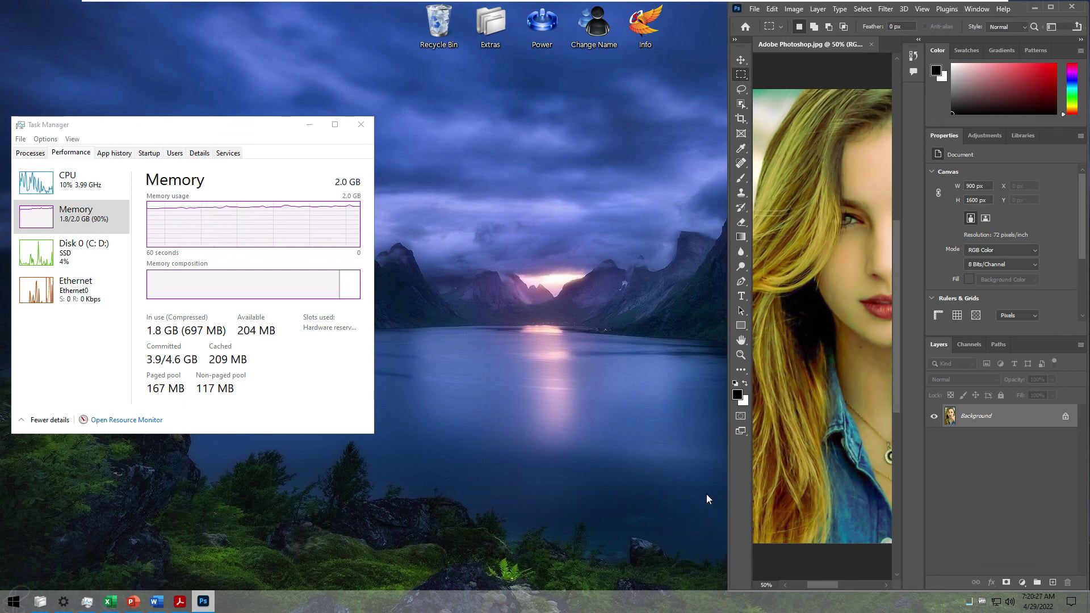
left_click(16, 603)
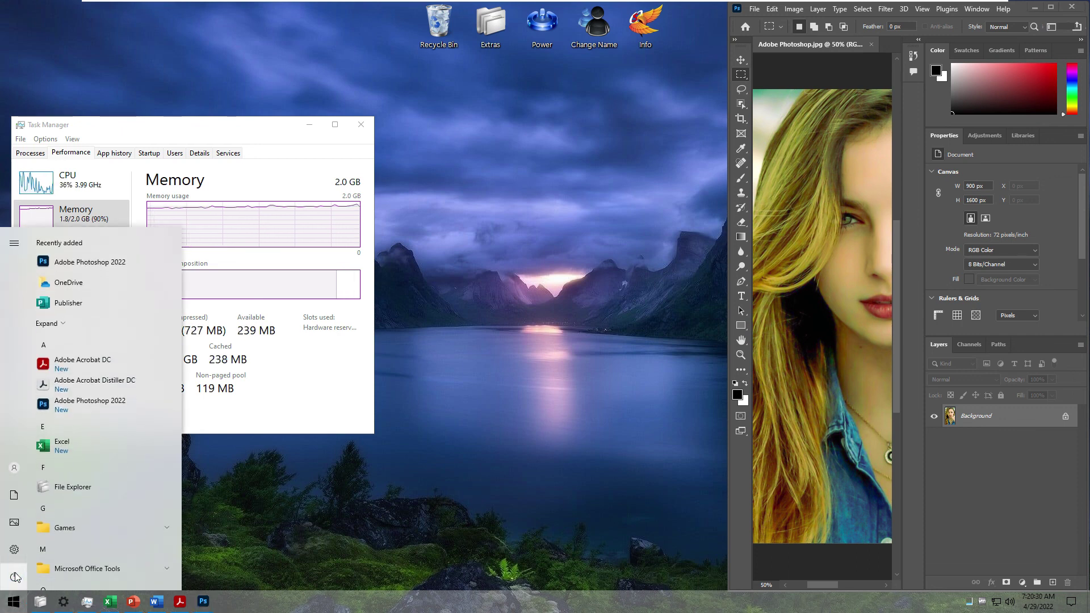
left_click(14, 577)
key("Escape")
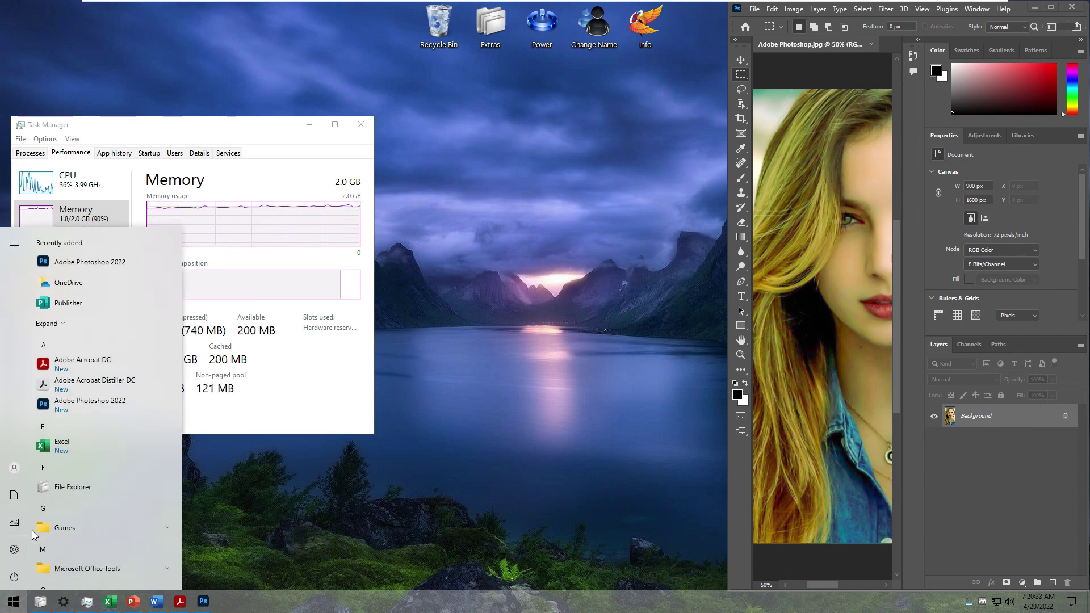